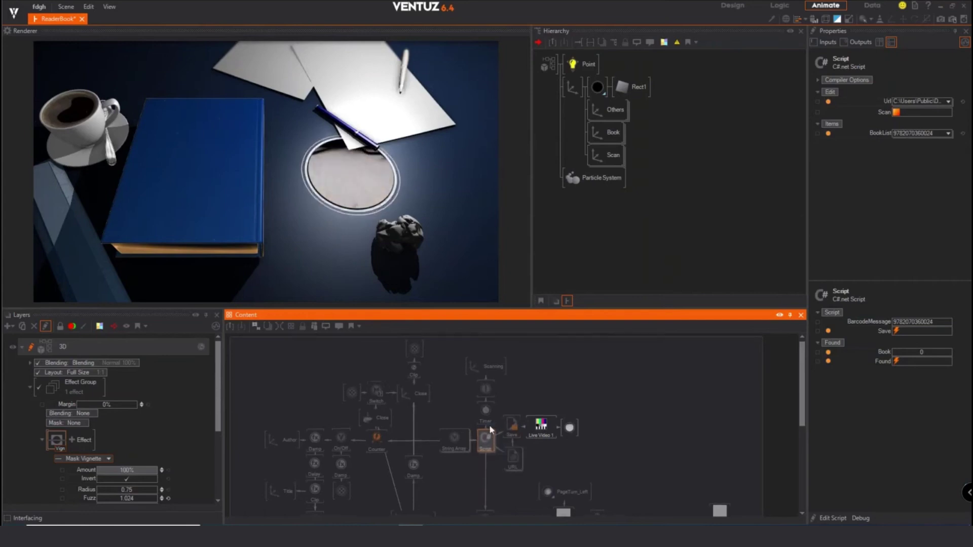
# Open the code of the C# Script node in the content graph and review its methods.
pyautogui.scroll(-1, 504, 435)
pyautogui.keyDown('ctrl'); pyautogui.scroll(1, 502, 437); pyautogui.keyUp('ctrl')
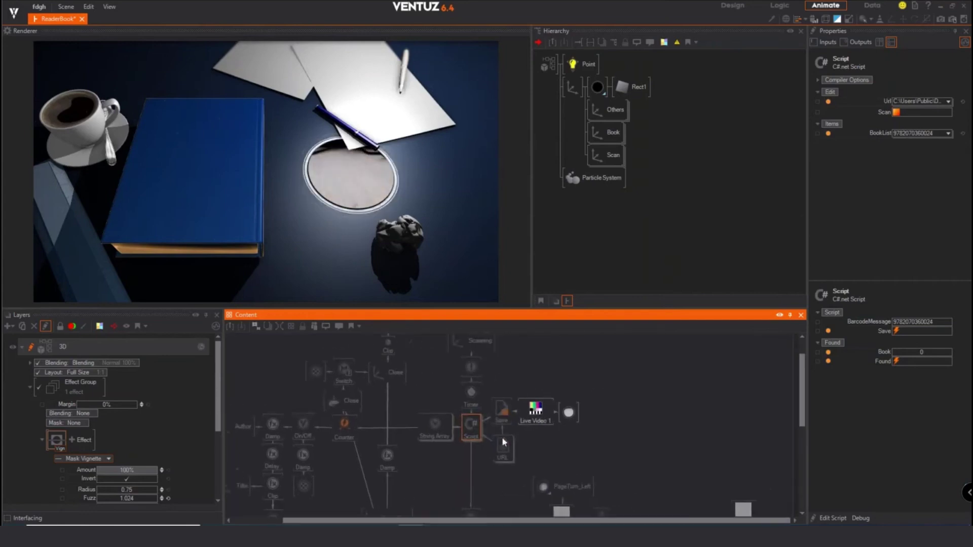
pyautogui.doubleClick(472, 428)
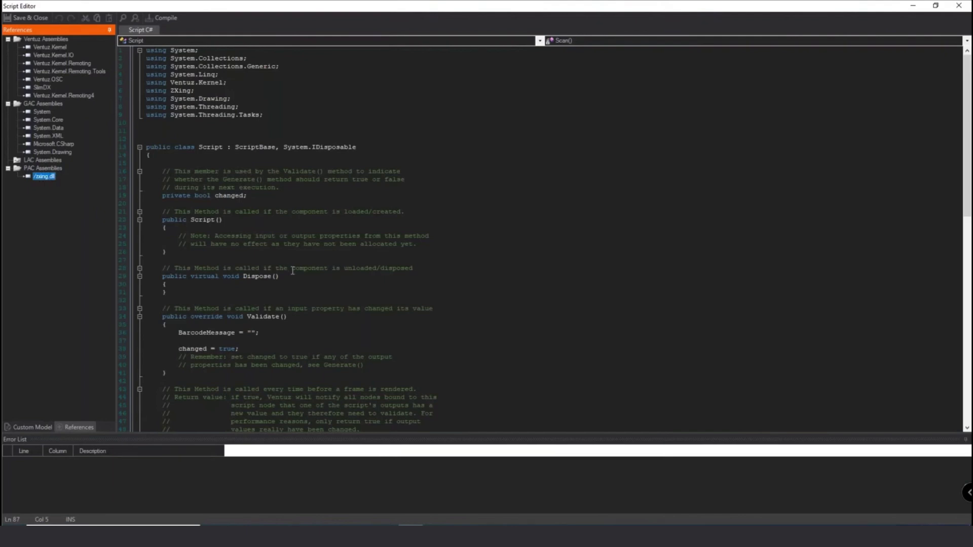
pyautogui.scroll(-10, 293, 271)
pyautogui.scroll(9, 292, 271)
# Switch to the browser and read the ZXing.Net project description in its GitHub README.
pyautogui.click(360, 526)
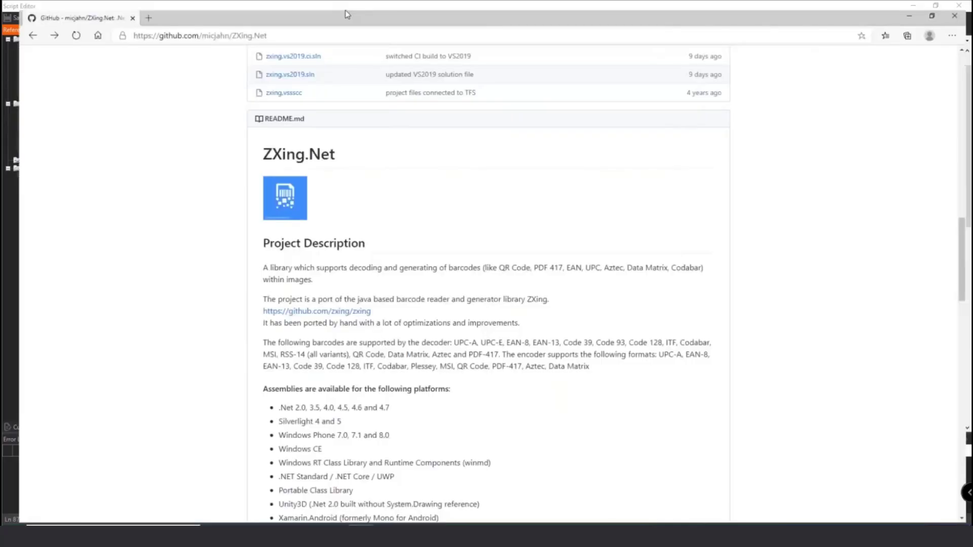
pyautogui.scroll(-2, 325, 147)
pyautogui.moveTo(252, 75); pyautogui.dragTo(353, 81)
pyautogui.moveTo(271, 191); pyautogui.dragTo(456, 192)
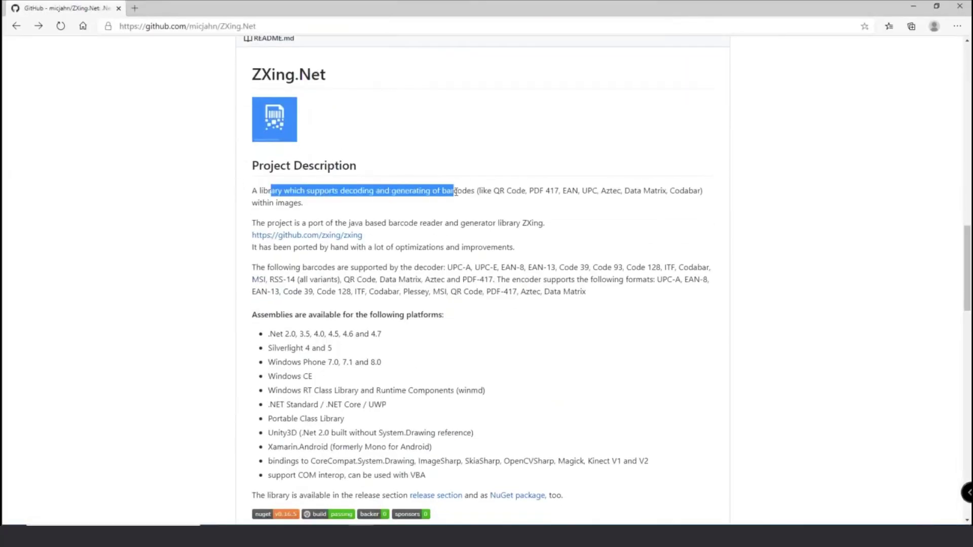
pyautogui.click(455, 195)
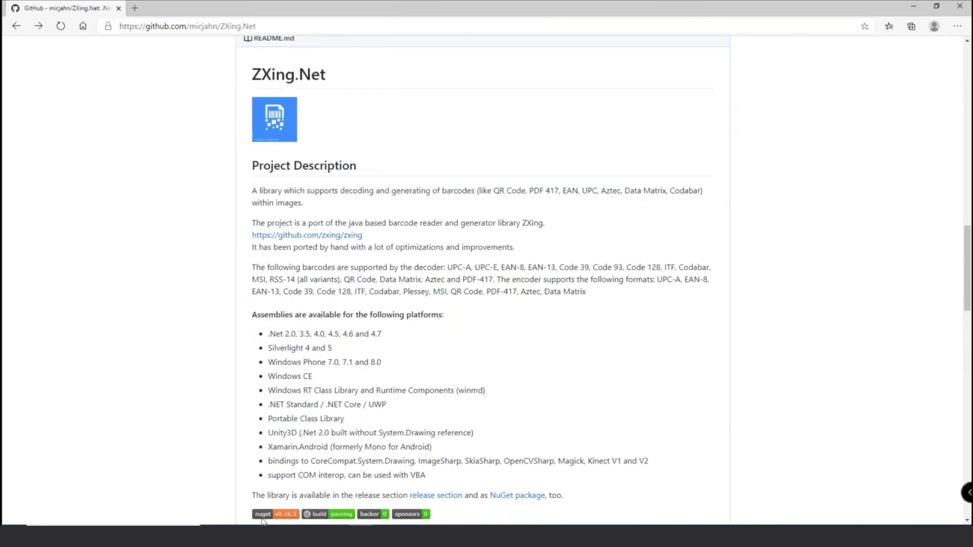
pyautogui.moveTo(297, 193); pyautogui.dragTo(463, 192)
pyautogui.scroll(-2, 629, 260)
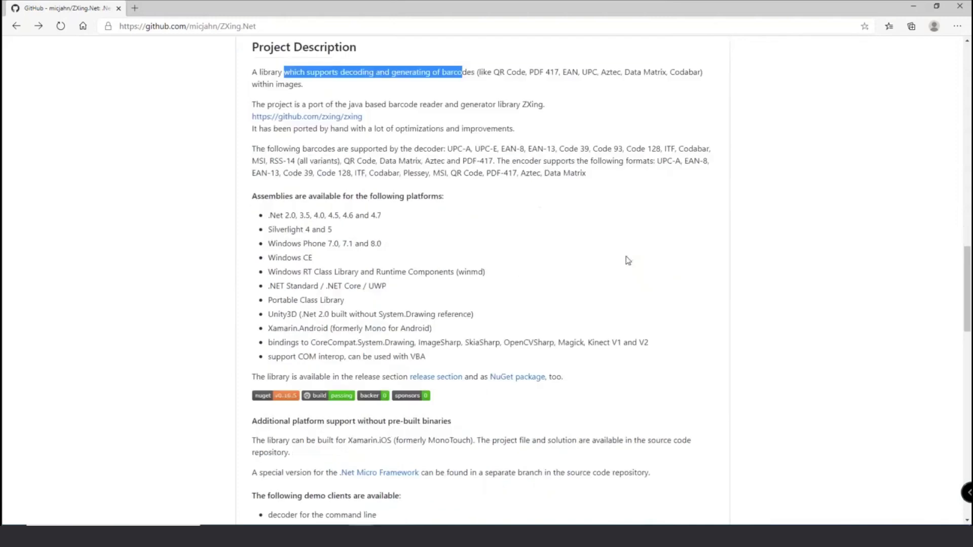
# Move the browser window aside, close the script editor and return to the Ventuz scene.
pyautogui.moveTo(507, 2); pyautogui.dragTo(609, 181)
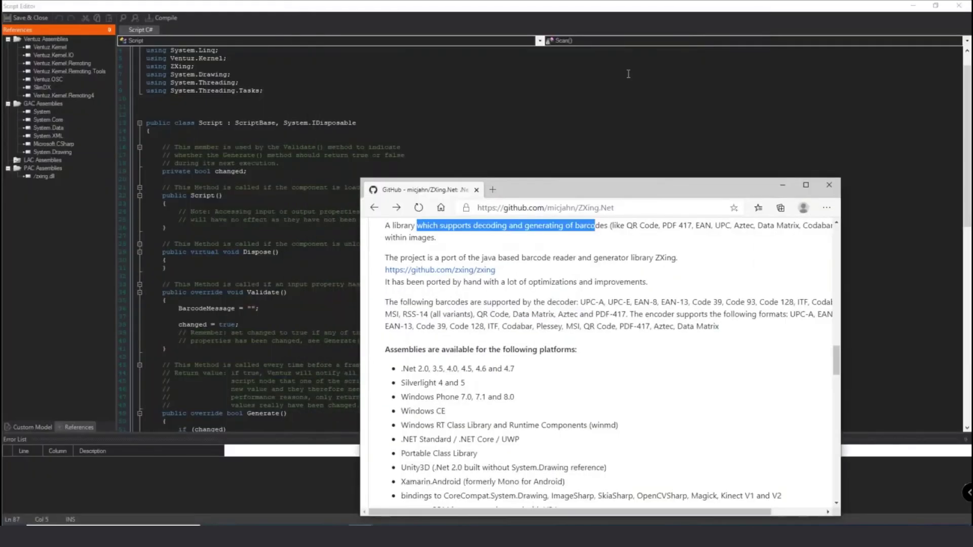
pyautogui.click(959, 5)
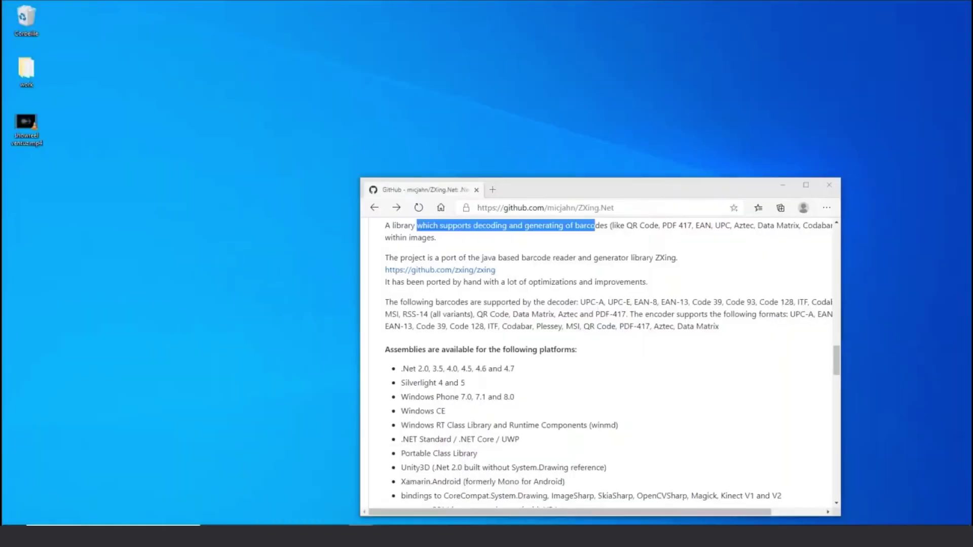
pyautogui.click(408, 490)
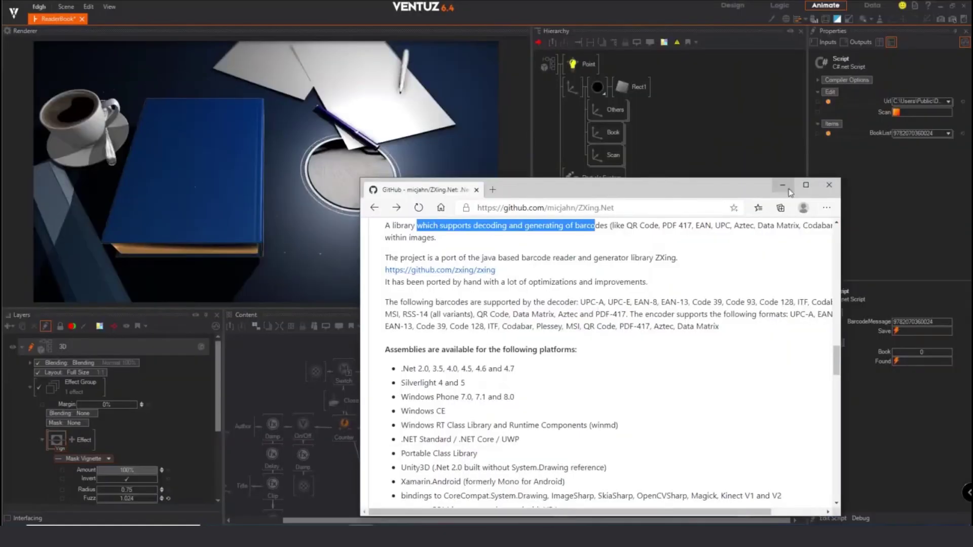
# Switch to the browser, open the ZXing.Net release section and download ZXing.Net.0.16.5.0.zip.
pyautogui.click(806, 185)
pyautogui.scroll(-2, 436, 257)
pyautogui.click(436, 253)
pyautogui.moveTo(147, 25); pyautogui.dragTo(203, 26)
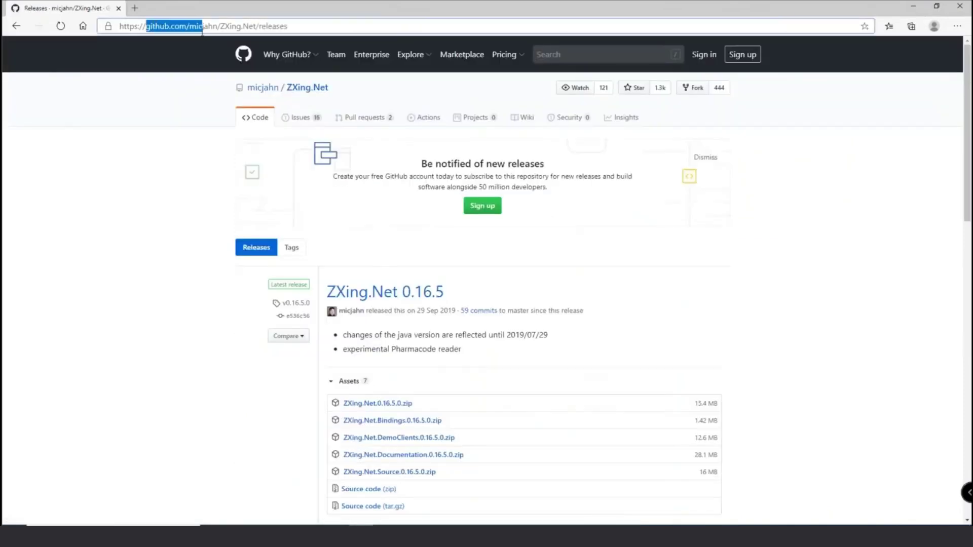
pyautogui.scroll(-4, 411, 375)
pyautogui.click(400, 200)
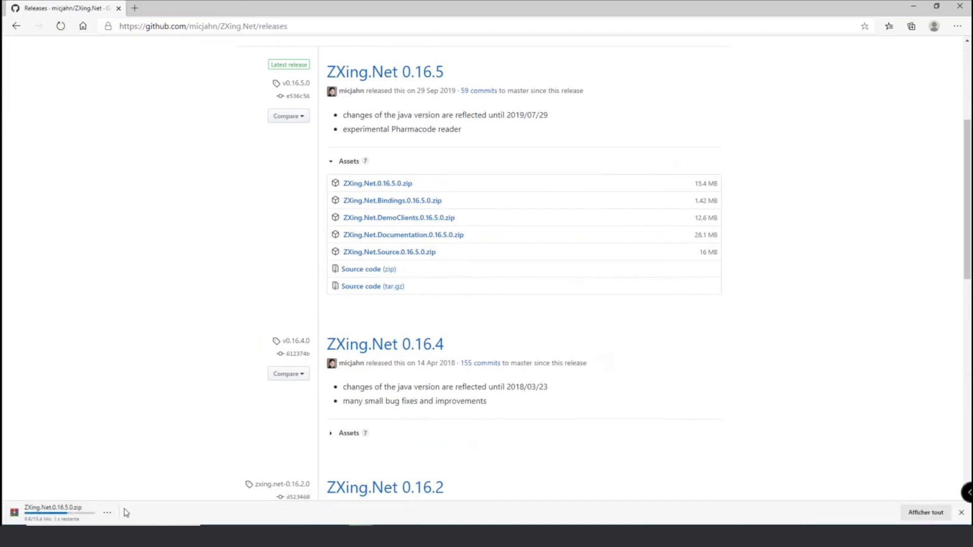
# Show the downloaded archive in its folder and extract it to a ZXing.Net.0.16.5.0 subfolder.
pyautogui.click(108, 513)
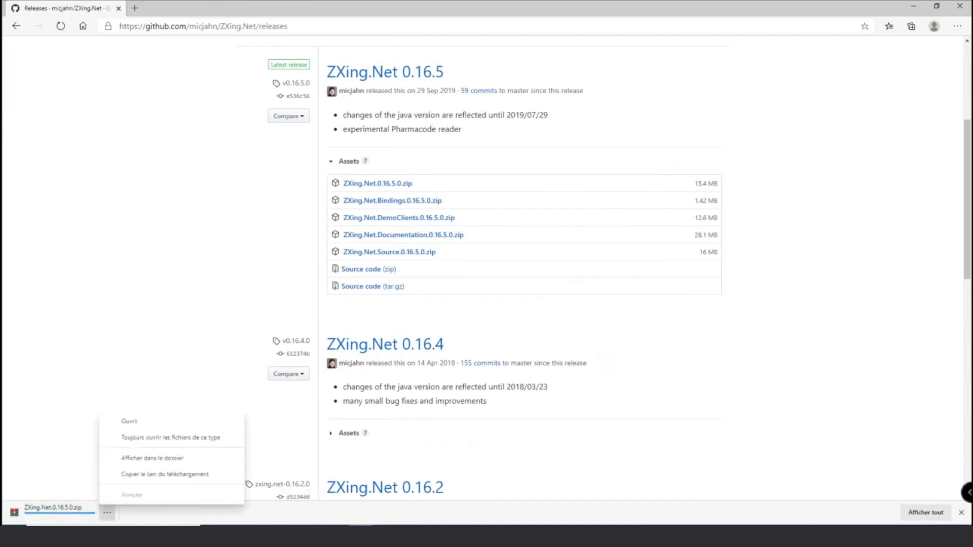
pyautogui.click(143, 460)
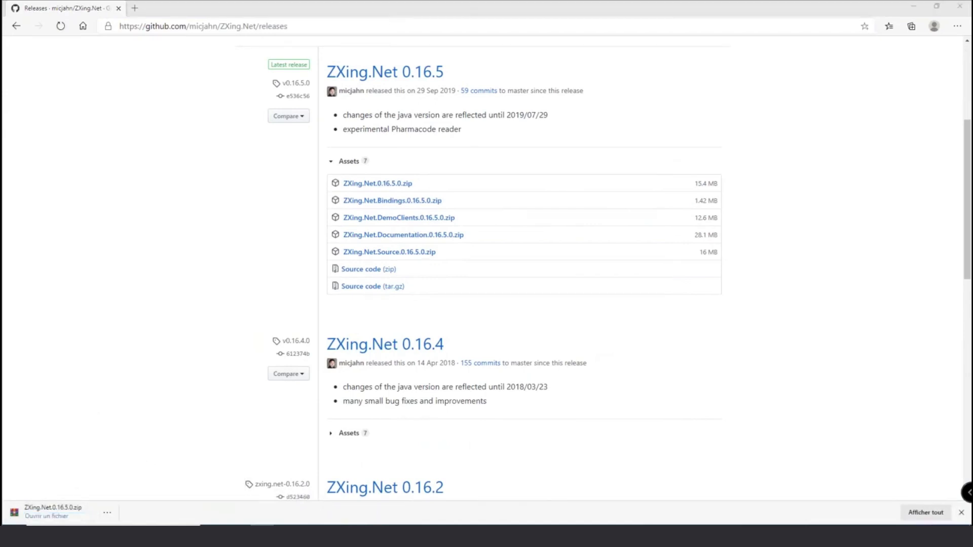
pyautogui.rightClick(371, 172)
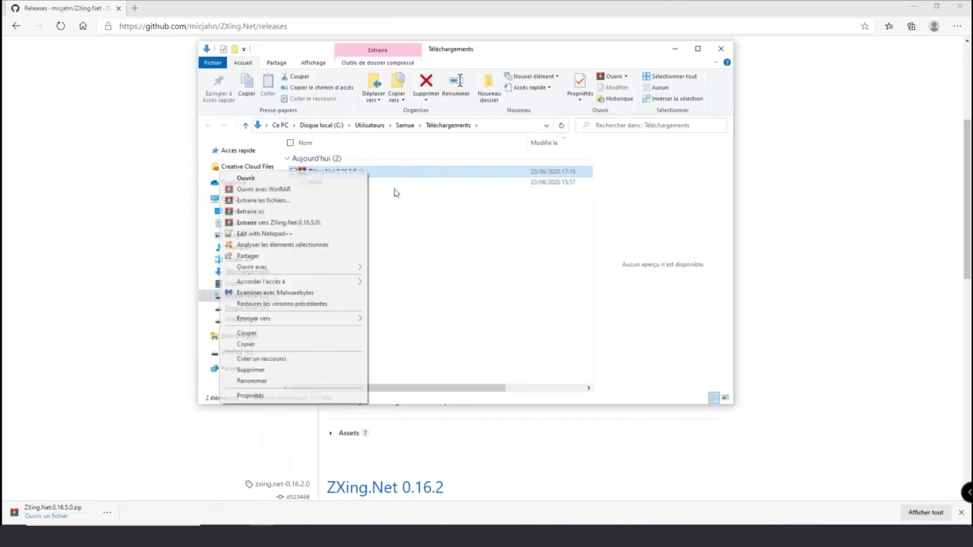
pyautogui.click(324, 223)
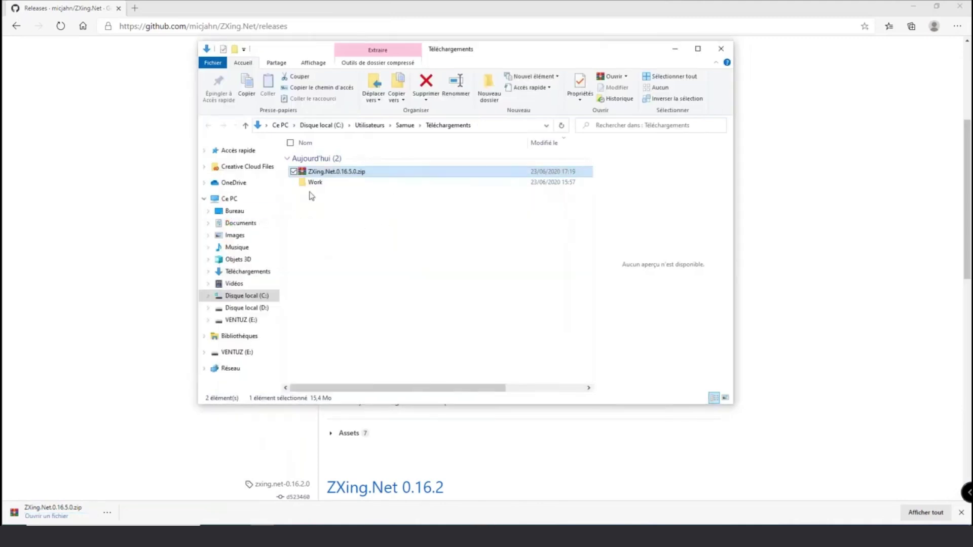
# Open the net4.5 folder inside the extracted ZXing.Net.0.16.5.0 folder and select zxing.dll.
pyautogui.click(326, 183)
pyautogui.doubleClick(326, 183)
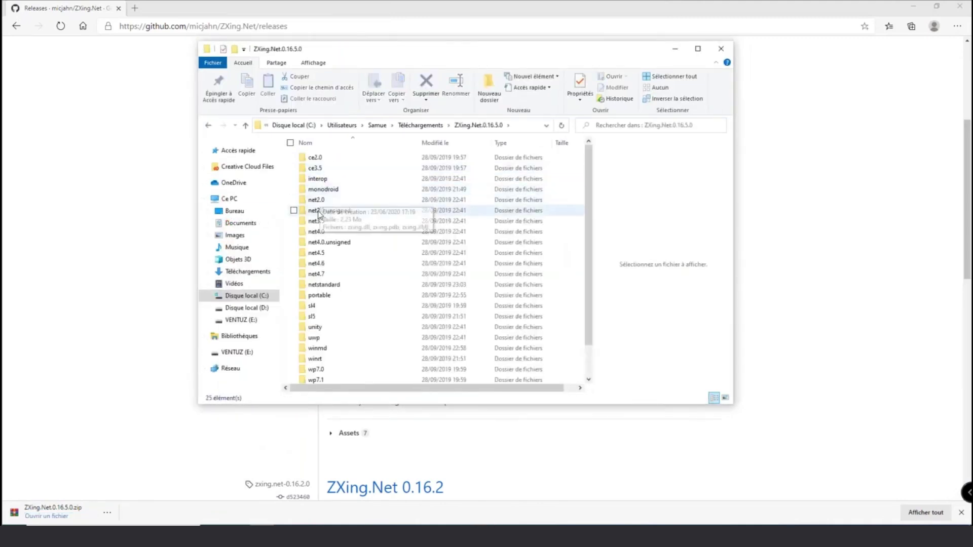
pyautogui.doubleClick(315, 237)
pyautogui.click(322, 158)
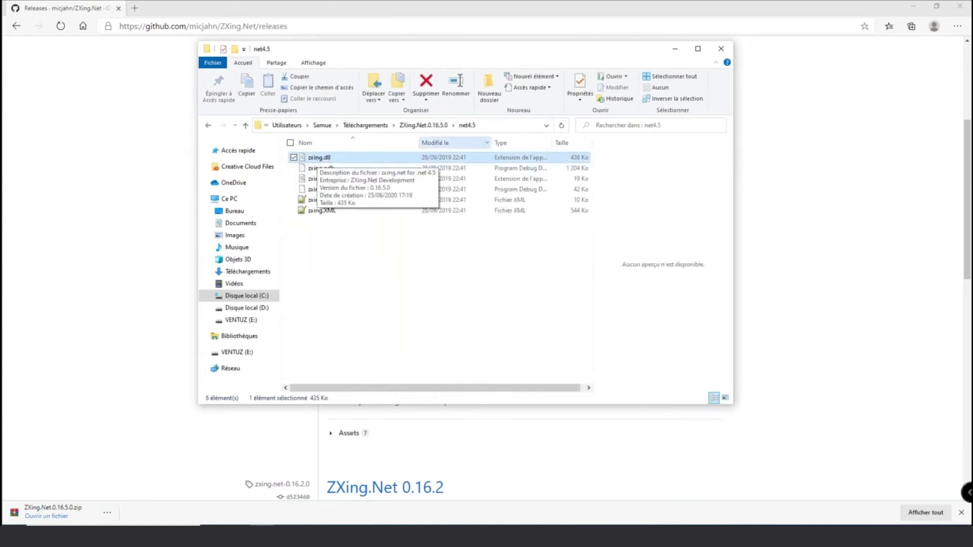
# Leave the file window and browser, and reopen the Script node's code at its zxing.dll reference.
pyautogui.click(721, 49)
pyautogui.click(914, 6)
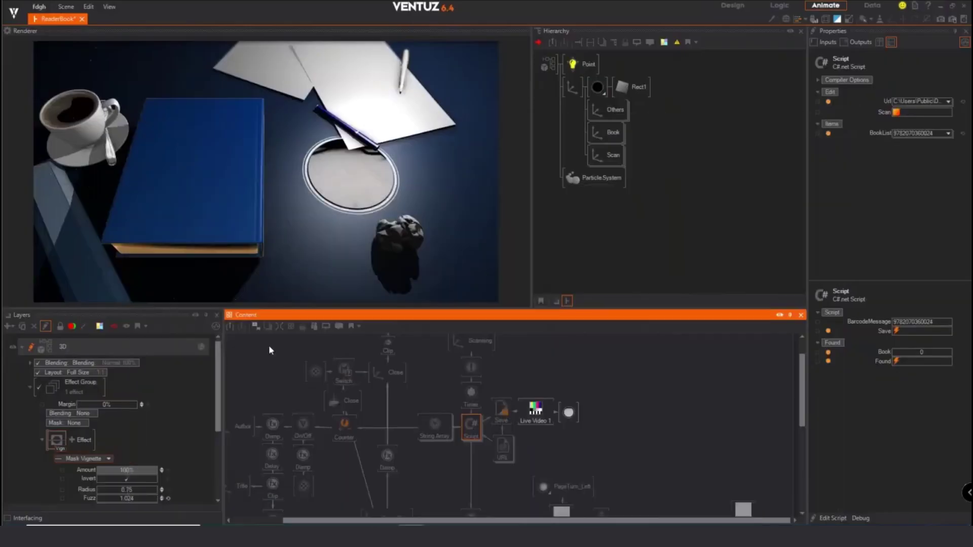
pyautogui.doubleClick(472, 426)
pyautogui.click(42, 178)
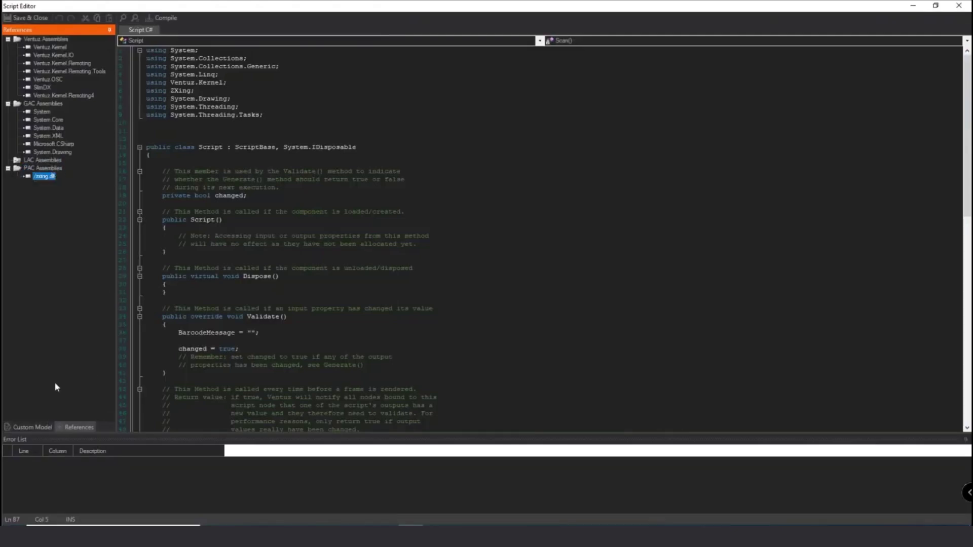
# Examine the script's Scan input, the OnScan method with its Scan() call, and the private Scan method.
pyautogui.click(16, 427)
pyautogui.click(38, 61)
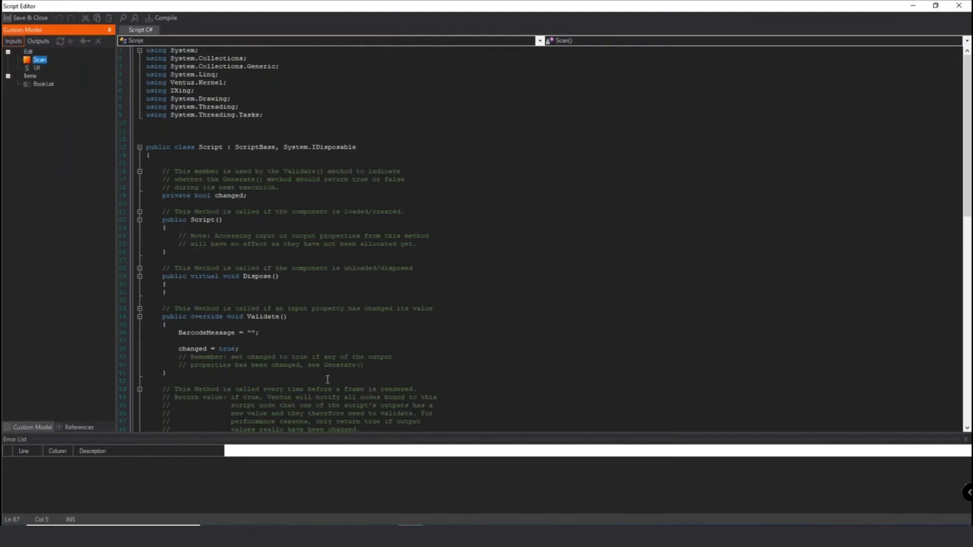
pyautogui.scroll(-6, 328, 380)
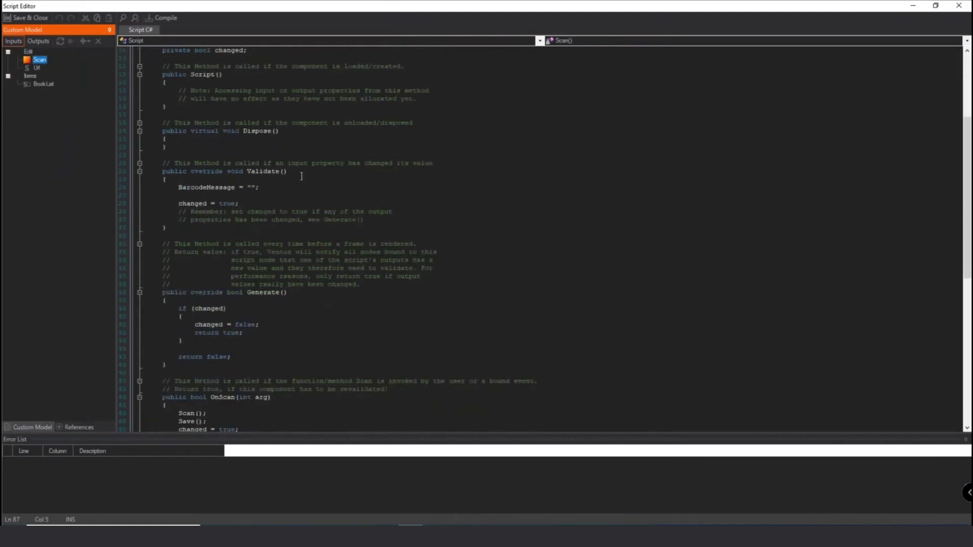
pyautogui.scroll(-9, 256, 203)
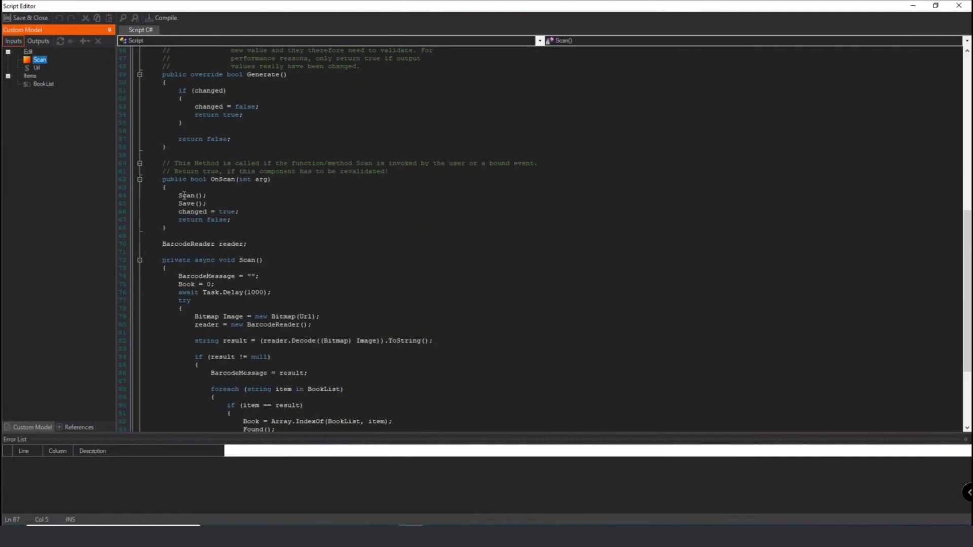
pyautogui.moveTo(179, 195); pyautogui.dragTo(209, 196)
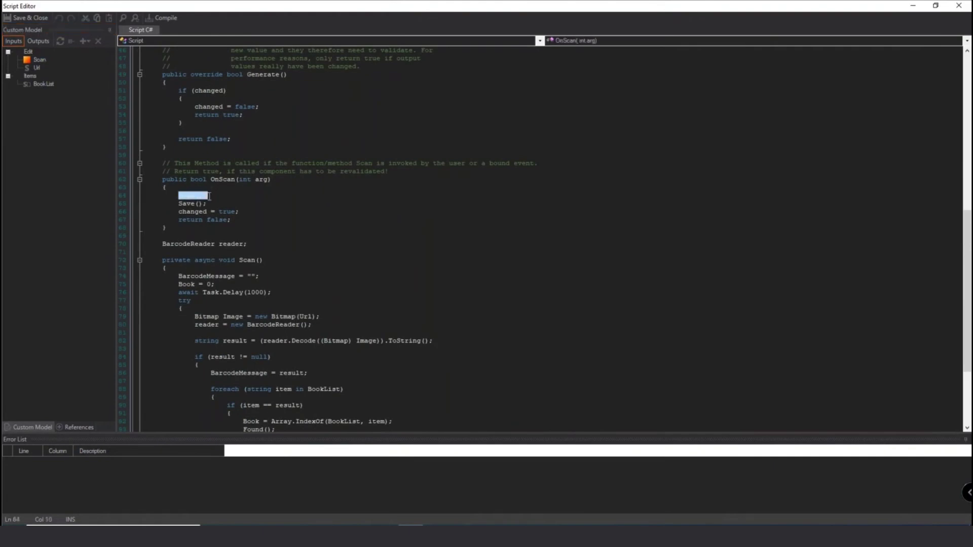
pyautogui.scroll(-2, 275, 297)
pyautogui.moveTo(264, 211); pyautogui.dragTo(159, 212)
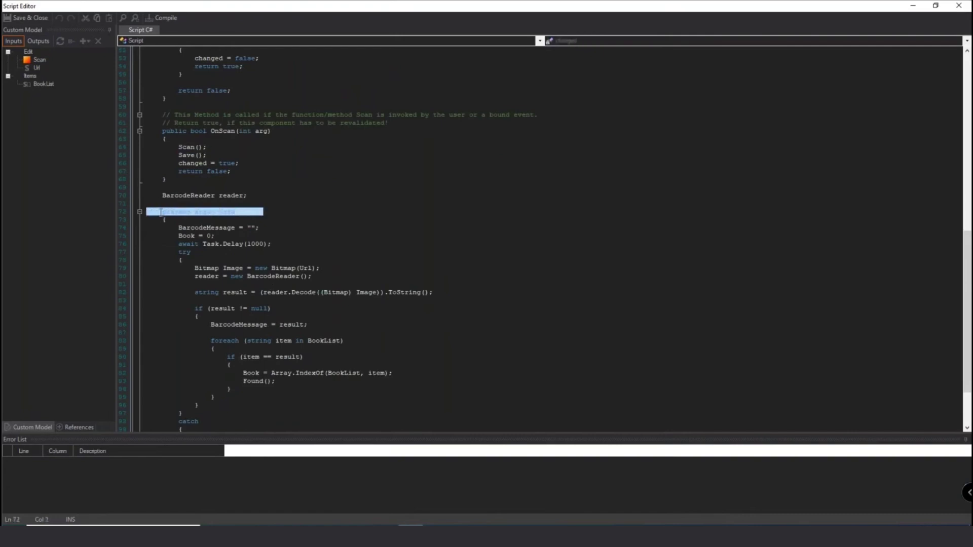
pyautogui.click(147, 212)
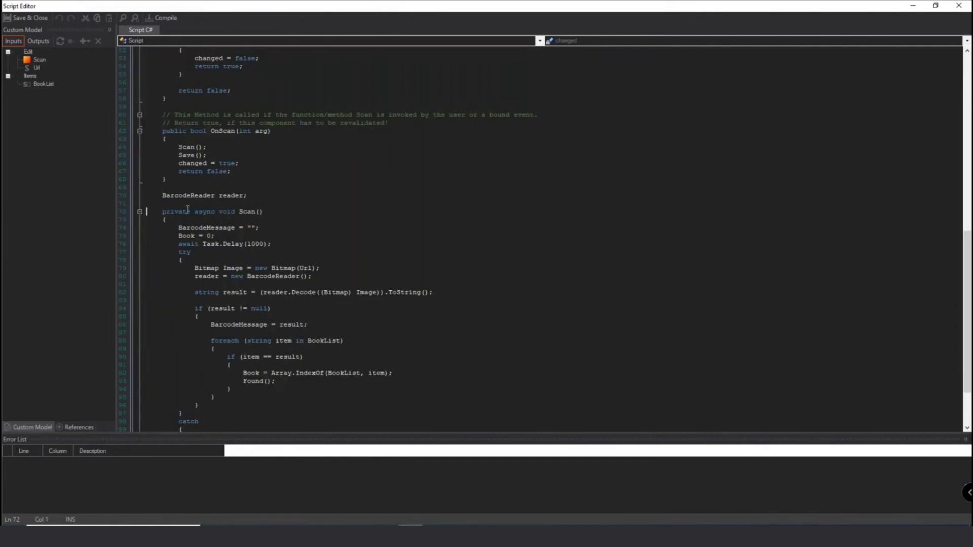
# Examine the Save() call in OnScan and the matching Save event among the script's outputs.
pyautogui.scroll(3, 253, 231)
pyautogui.moveTo(205, 229)
pyautogui.mouseDown()
pyautogui.moveTo(180, 229)
pyautogui.moveTo(206, 229)
pyautogui.mouseUp()
pyautogui.click(44, 42)
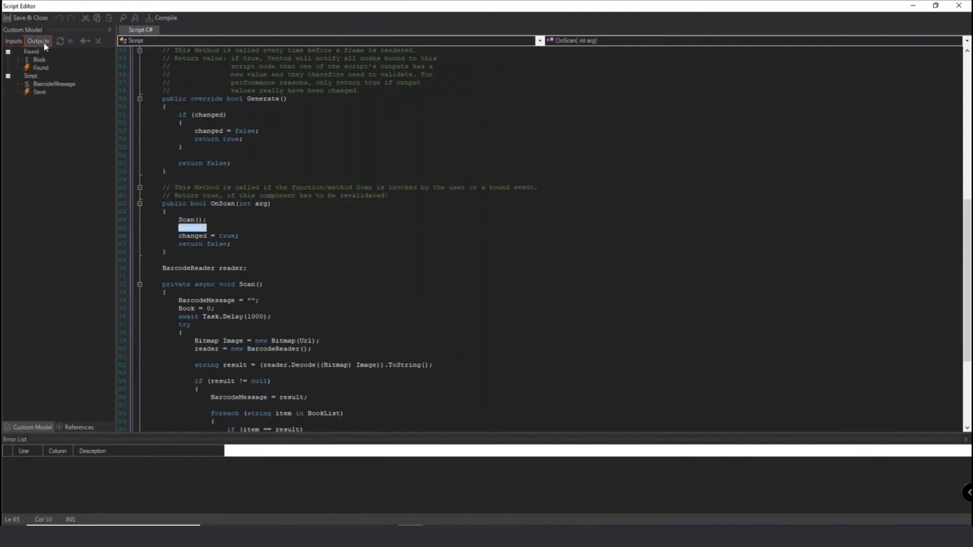
pyautogui.click(41, 92)
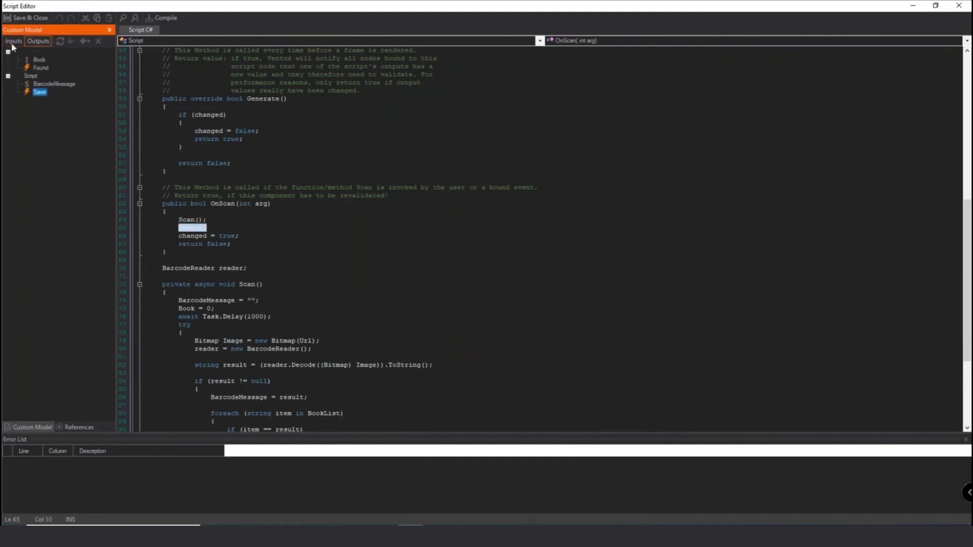
# Save and close the script, and inspect the Save method of the Save texture saver node.
pyautogui.click(29, 18)
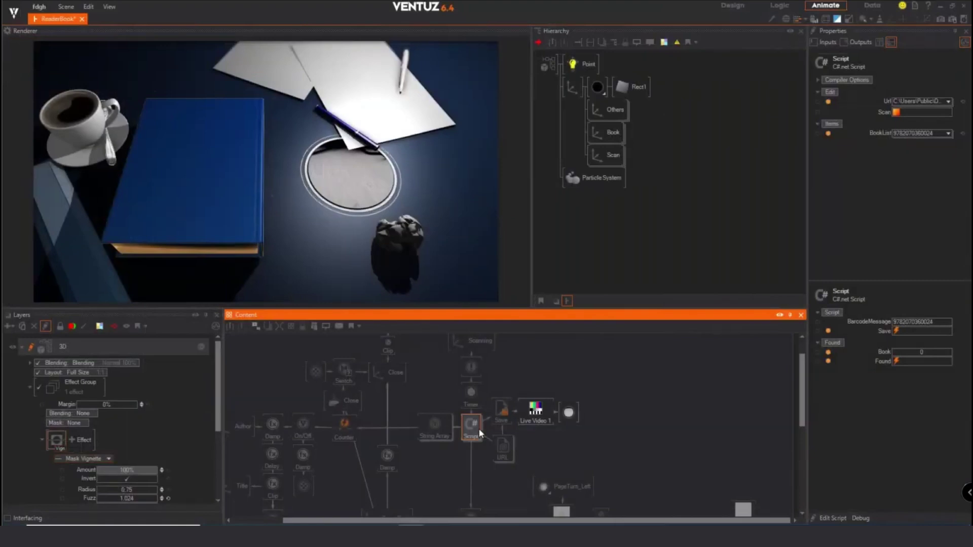
pyautogui.click(504, 412)
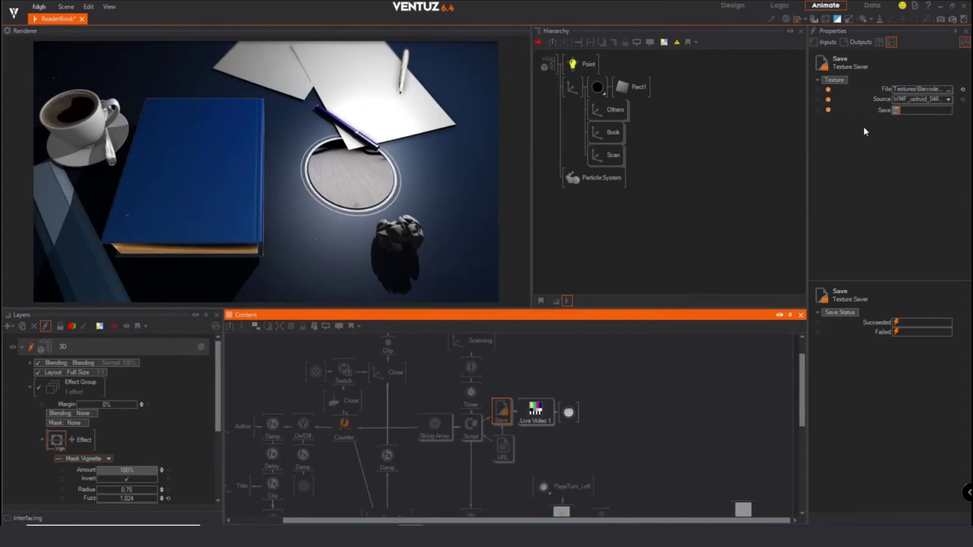
pyautogui.click(904, 110)
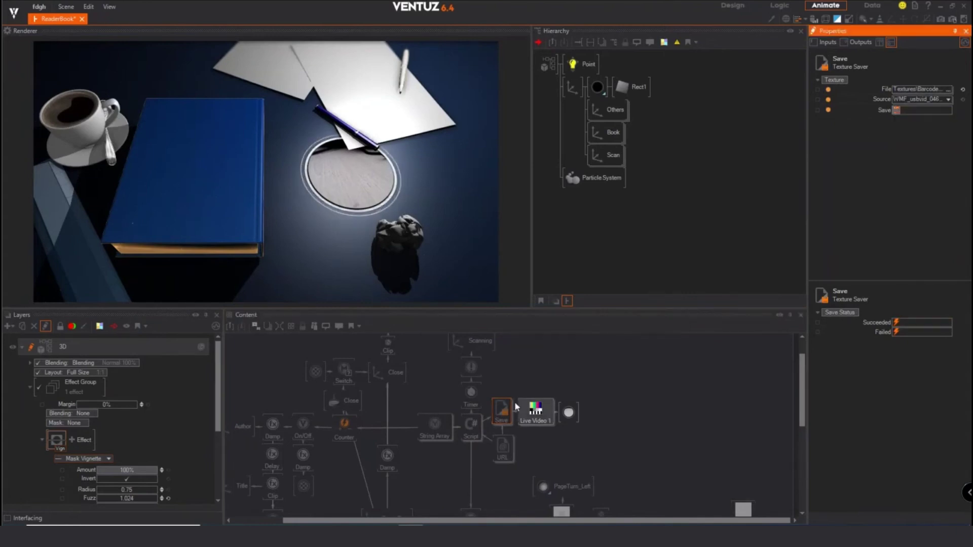
# Reopen the Script node's code and examine the Scan() call, the Scan method and its Task.Delay(1000) line.
pyautogui.doubleClick(471, 424)
pyautogui.scroll(-15, 238, 239)
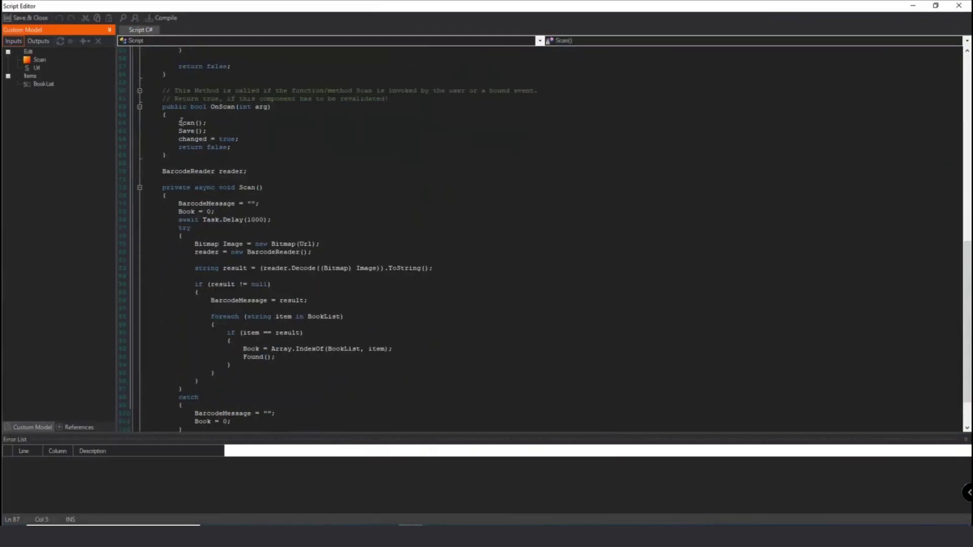
pyautogui.moveTo(179, 122); pyautogui.dragTo(215, 120)
pyautogui.moveTo(239, 188); pyautogui.dragTo(264, 188)
pyautogui.scroll(2, 245, 230)
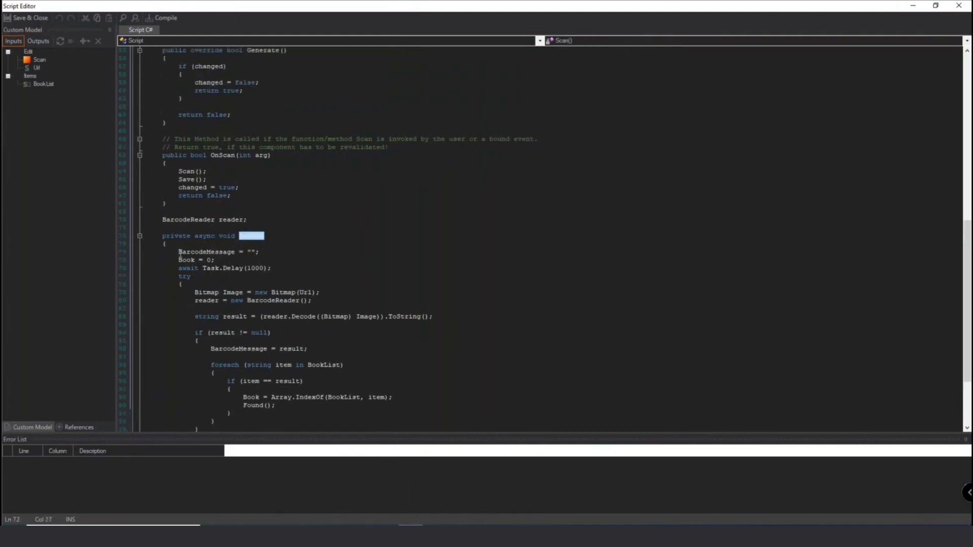
pyautogui.moveTo(178, 268); pyautogui.dragTo(276, 269)
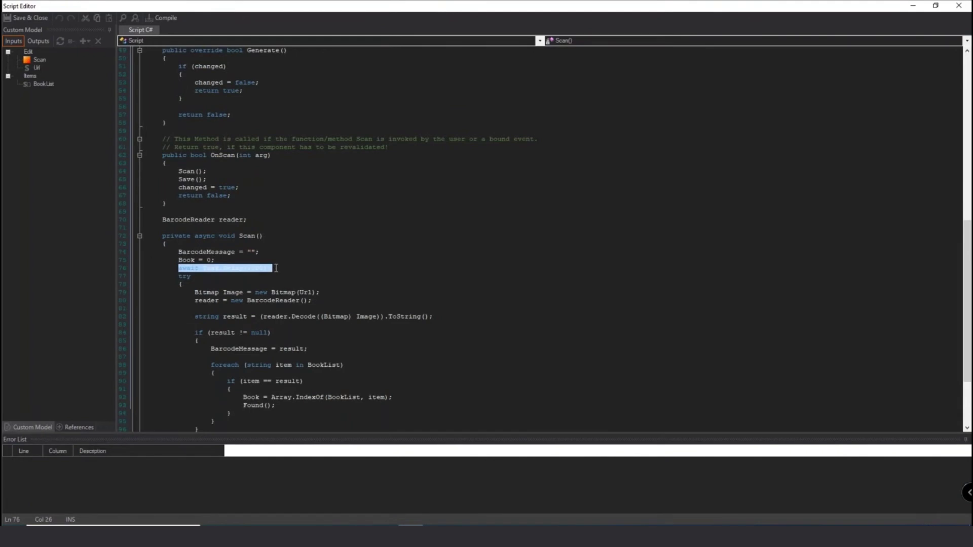
pyautogui.doubleClick(260, 269)
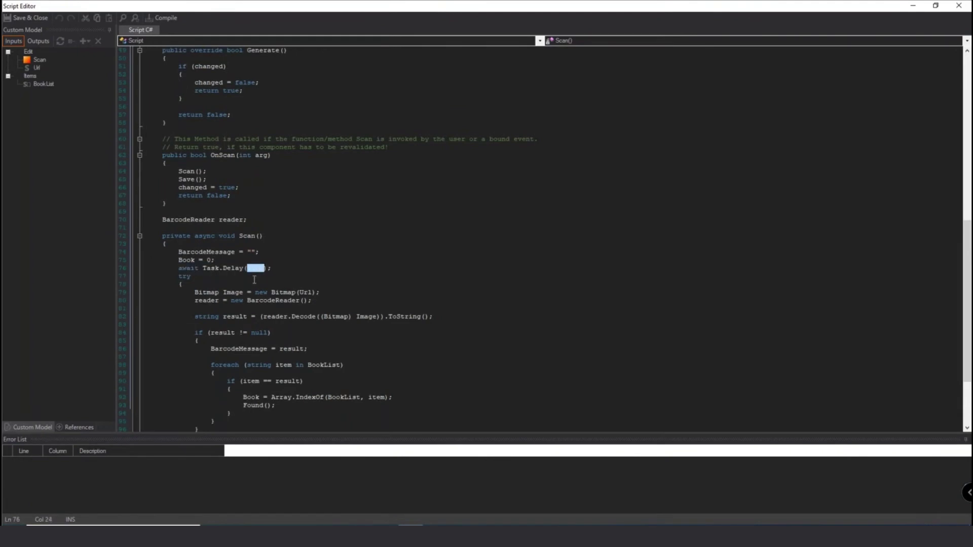
pyautogui.click(239, 278)
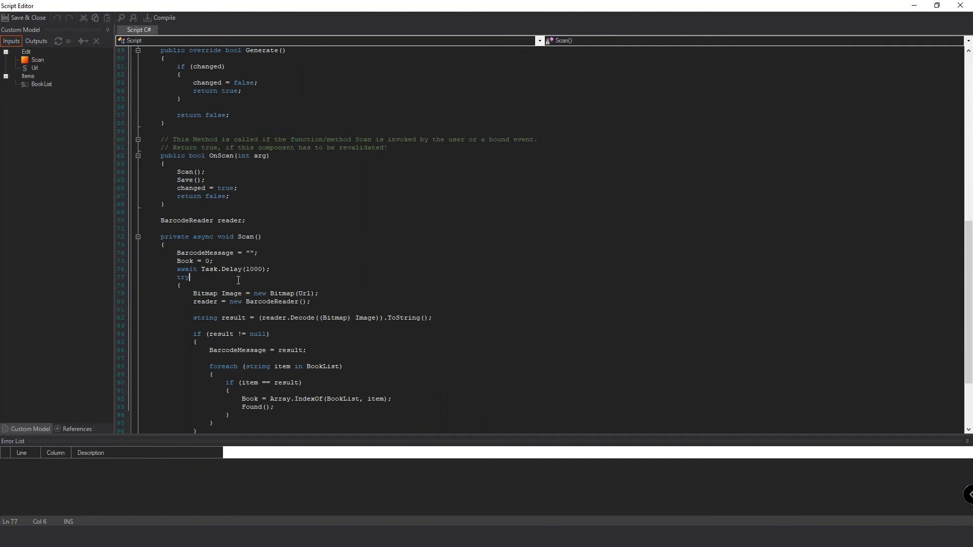
# Close the script to check the Save node's File path, and reopen it to examine the await Task.Delay(1000) line.
pyautogui.click(28, 17)
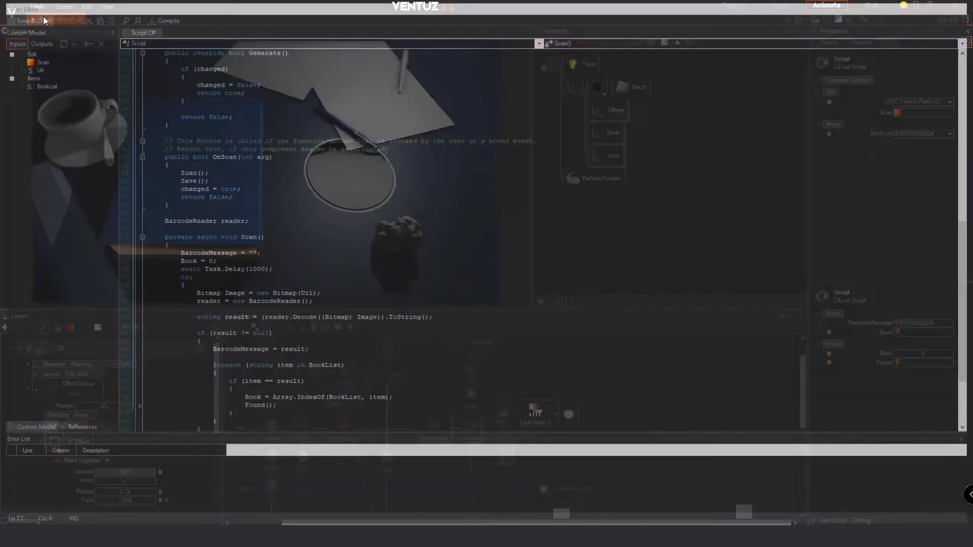
pyautogui.click(500, 413)
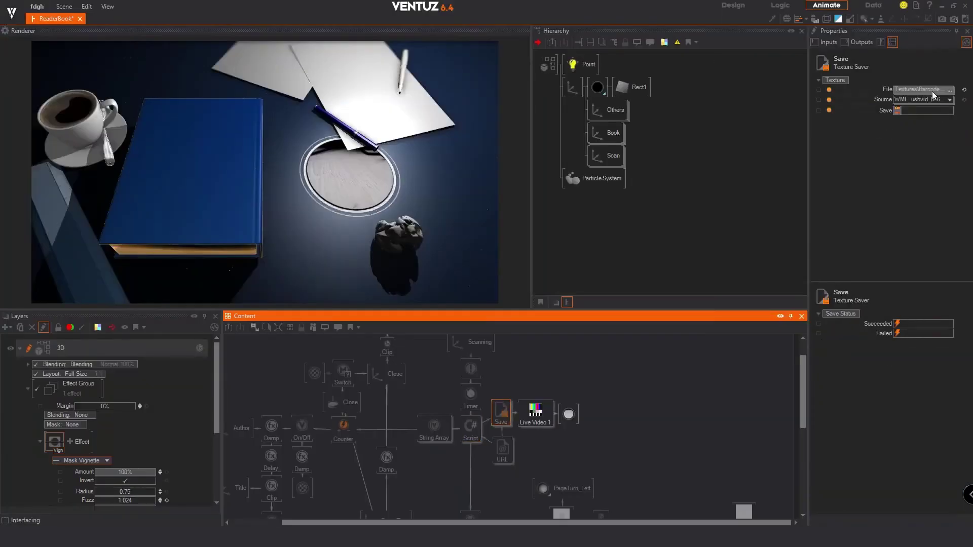
pyautogui.doubleClick(470, 431)
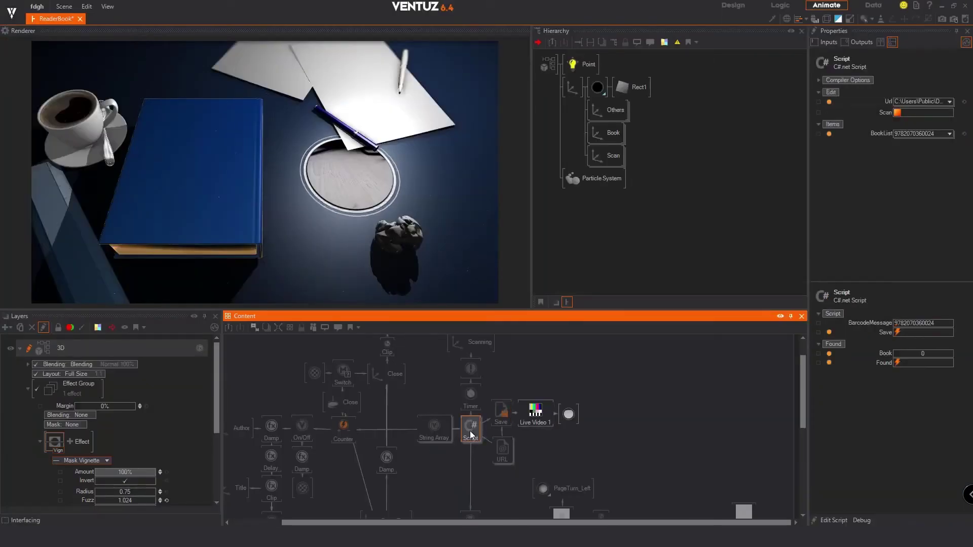
pyautogui.scroll(-8, 335, 306)
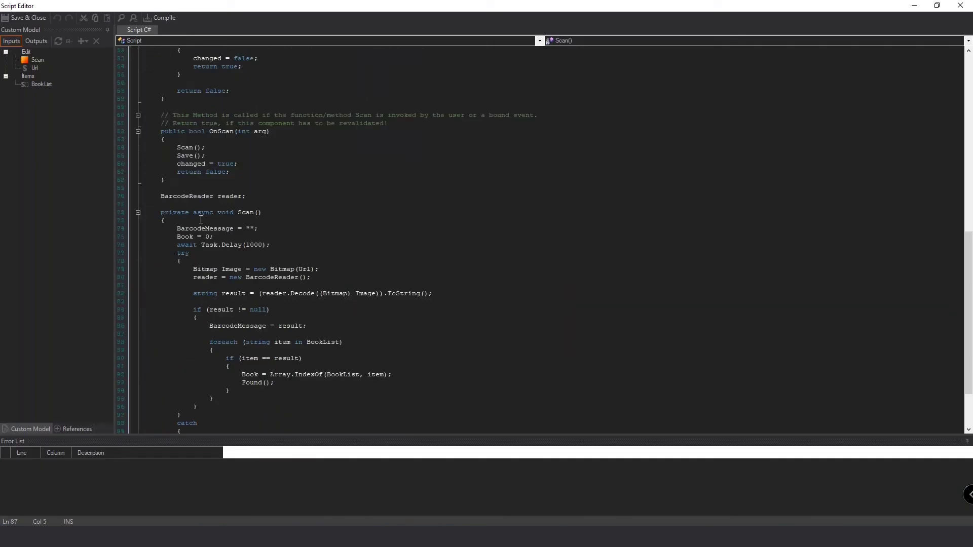
pyautogui.doubleClick(255, 237)
pyautogui.doubleClick(255, 245)
pyautogui.click(254, 251)
pyautogui.moveTo(179, 245)
pyautogui.mouseDown()
pyautogui.moveTo(272, 246)
pyautogui.moveTo(179, 243)
pyautogui.mouseUp()
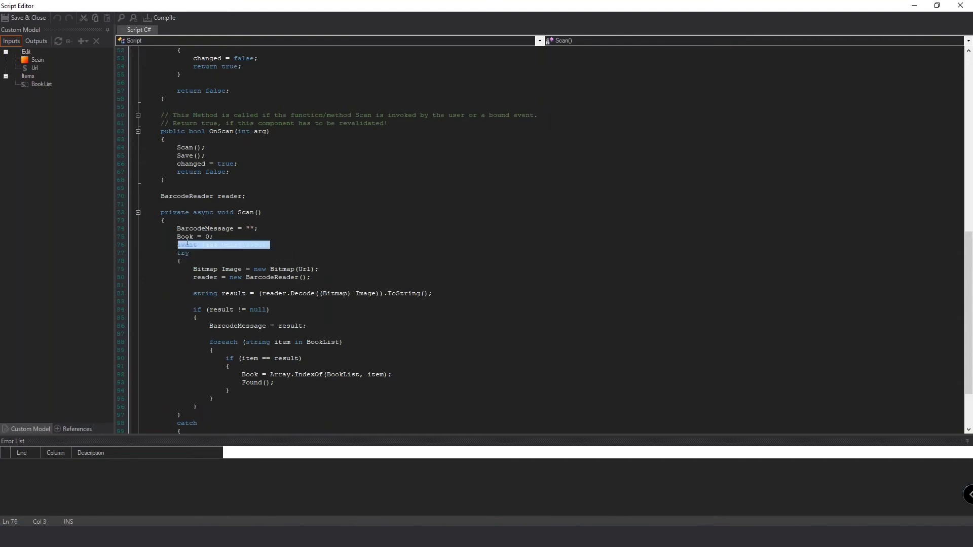
pyautogui.click(177, 246)
pyautogui.doubleClick(248, 245)
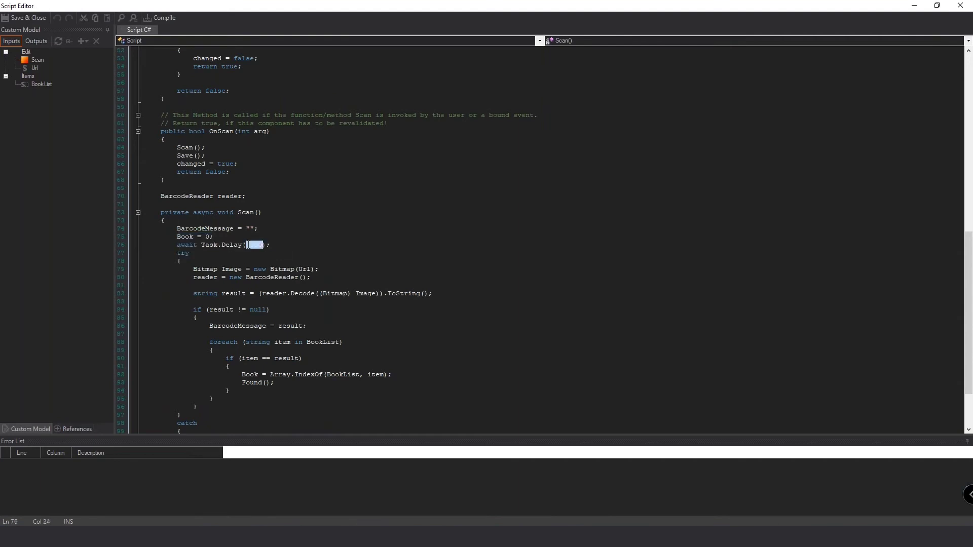
# Examine the try block's new Bitmap(Url) line and the matching Url entry among the script's inputs.
pyautogui.scroll(-3, 298, 248)
pyautogui.click(183, 188)
pyautogui.moveTo(177, 181); pyautogui.dragTo(313, 198)
pyautogui.click(248, 197)
pyautogui.doubleClick(306, 197)
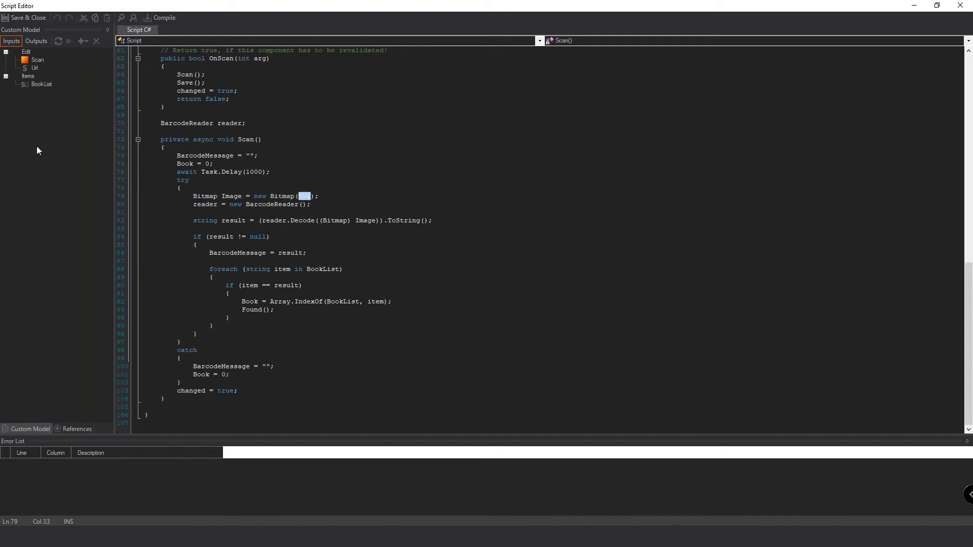
pyautogui.click(35, 68)
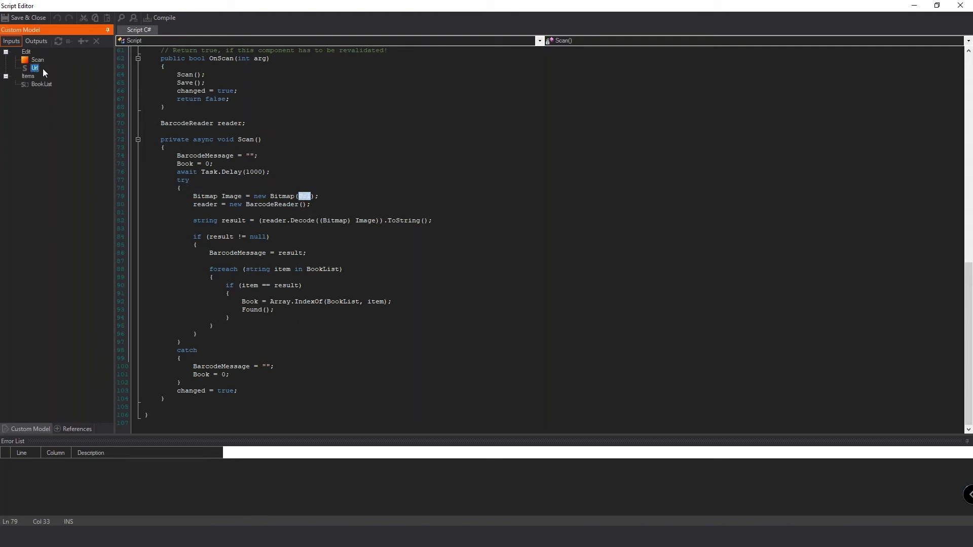
# Save and close the script, and inspect the Path and Scheme properties of the URL node.
pyautogui.click(35, 21)
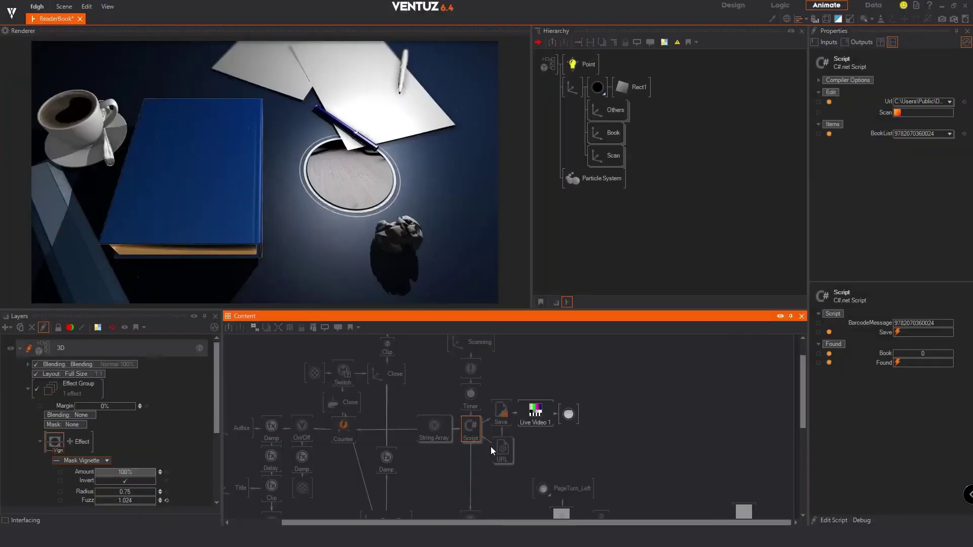
pyautogui.click(509, 443)
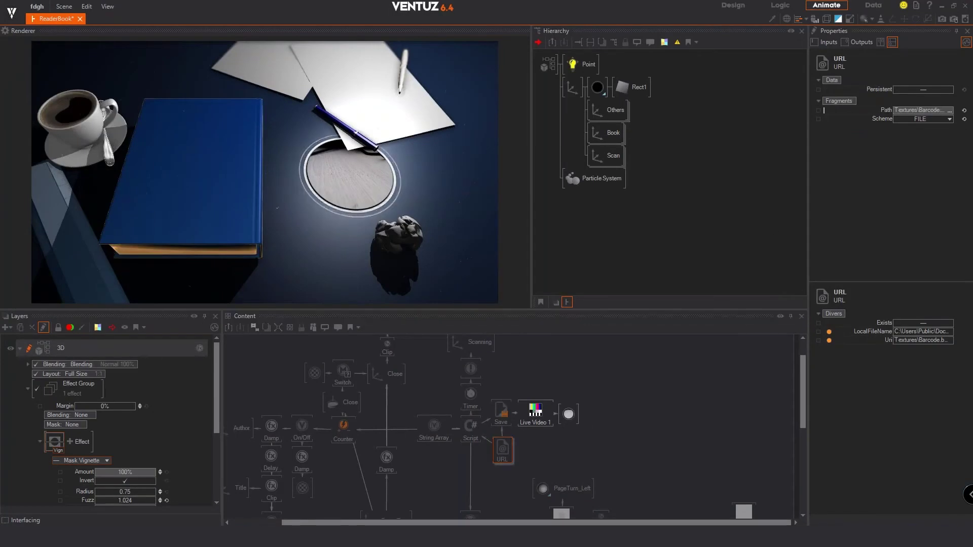
pyautogui.click(948, 120)
# In File Explorer, browse to the Textures folder of the fdgh project and preview Barcode.bmp.
pyautogui.moveTo(415, 104); pyautogui.dragTo(389, 94)
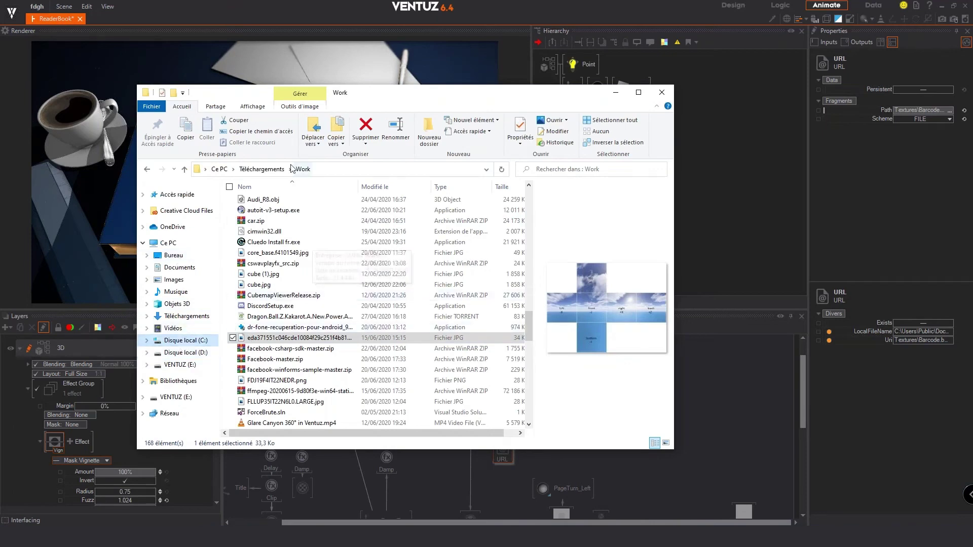
pyautogui.click(261, 169)
pyautogui.click(219, 169)
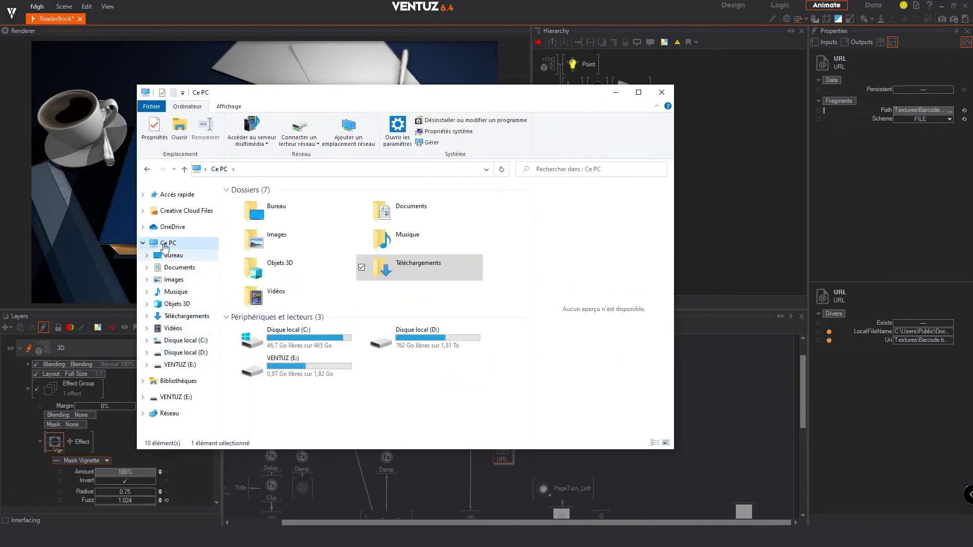
pyautogui.click(142, 195)
pyautogui.click(173, 280)
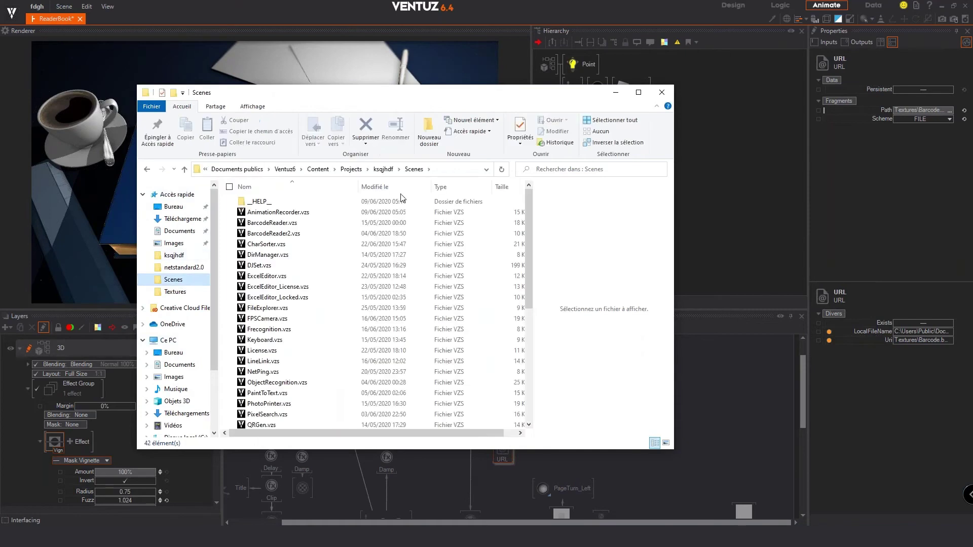
pyautogui.click(351, 169)
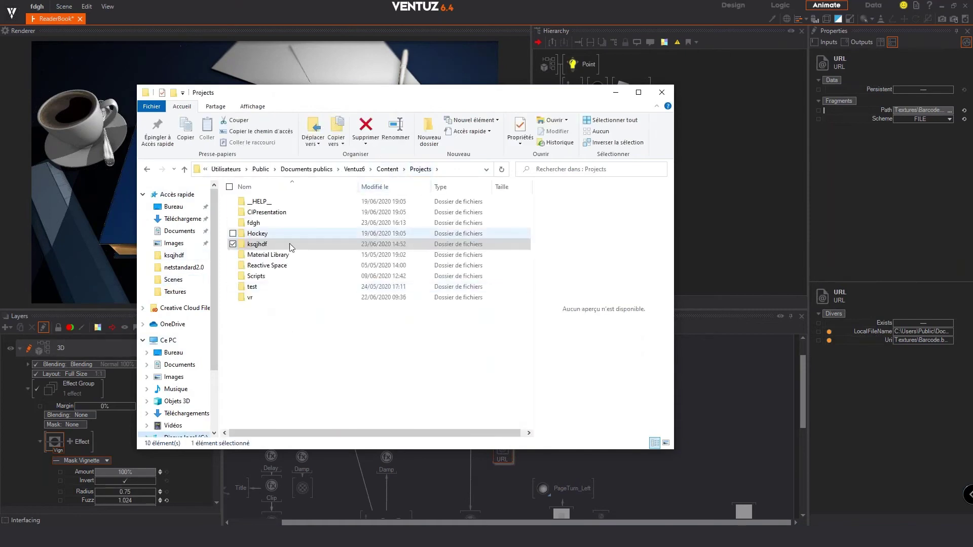
pyautogui.doubleClick(258, 224)
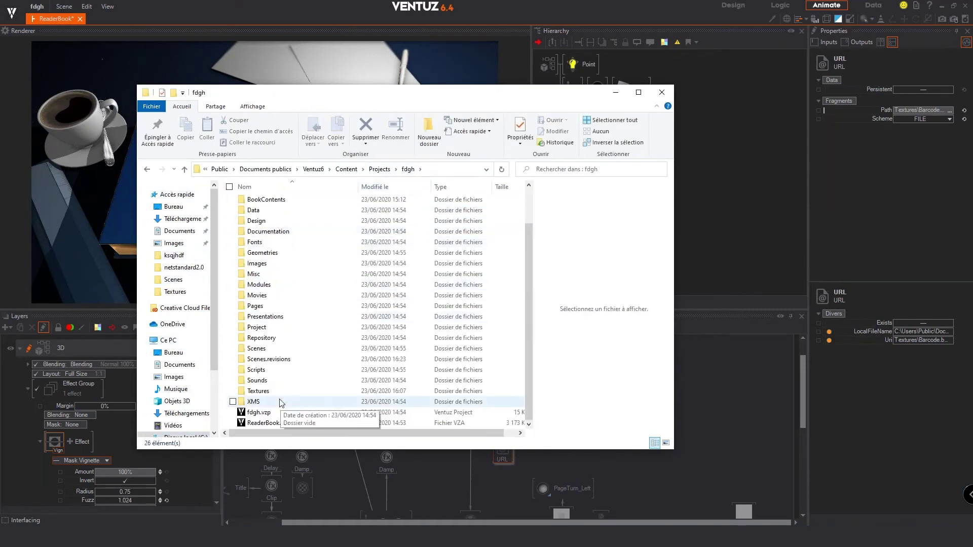
pyautogui.doubleClick(268, 391)
pyautogui.click(257, 211)
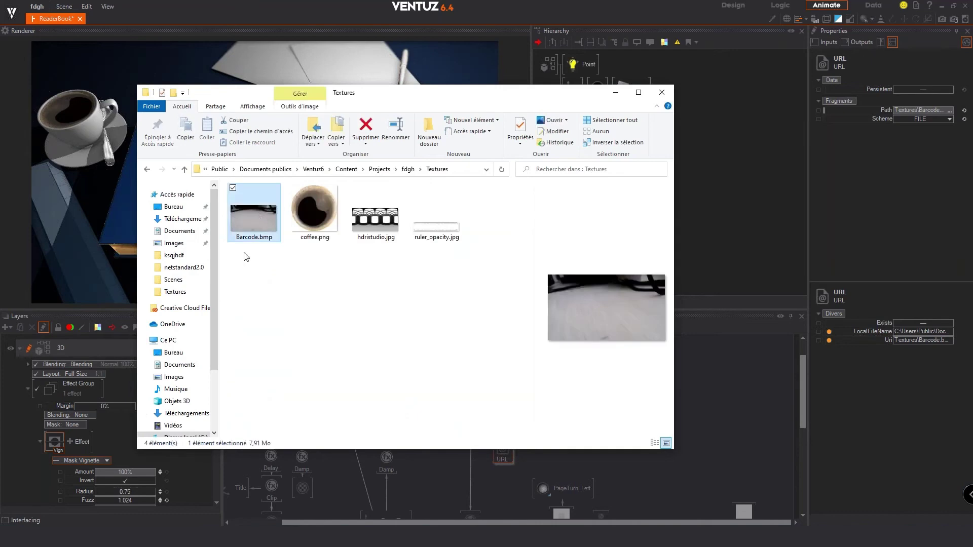
# Switch back to Ventuz and trigger the Scan method of the Script node.
pyautogui.click(750, 213)
pyautogui.click(473, 431)
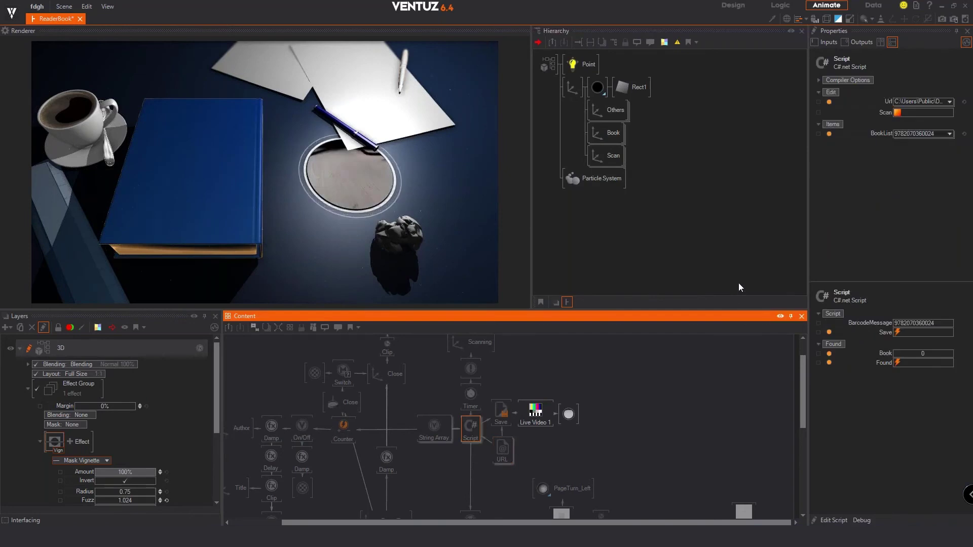
pyautogui.click(898, 113)
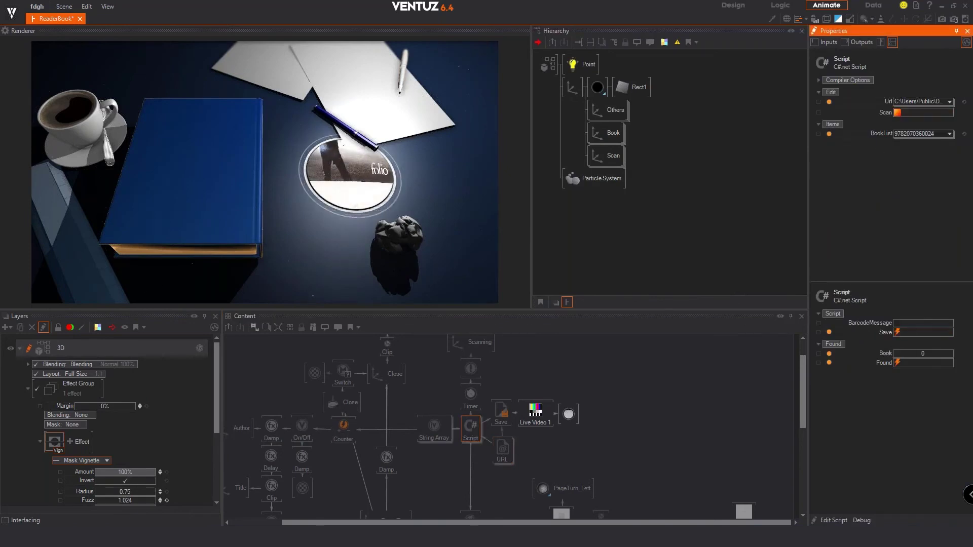
# Switch to File Explorer to check the preview of the saved Barcode.bmp, and return to Ventuz.
pyautogui.hotkey('alt', 'Tab')
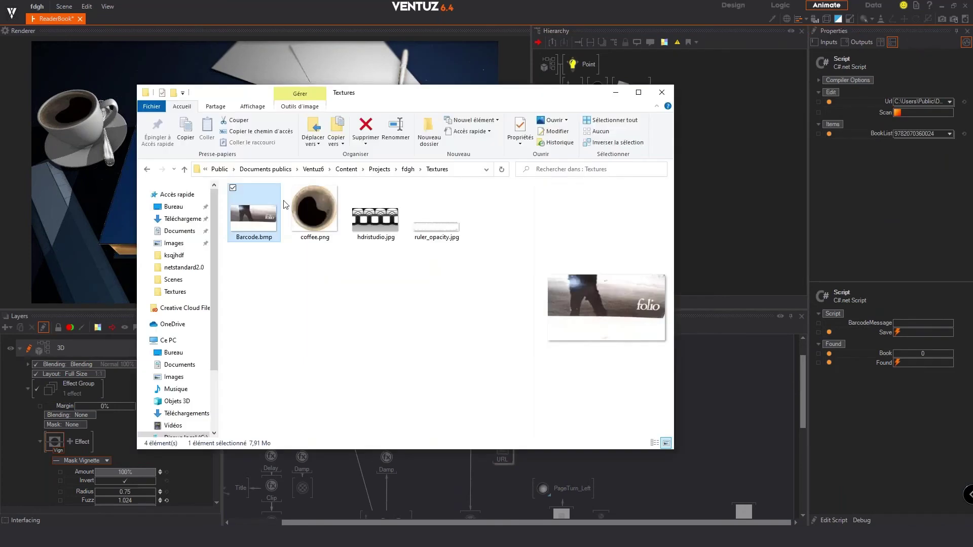
pyautogui.moveTo(266, 333); pyautogui.dragTo(247, 212)
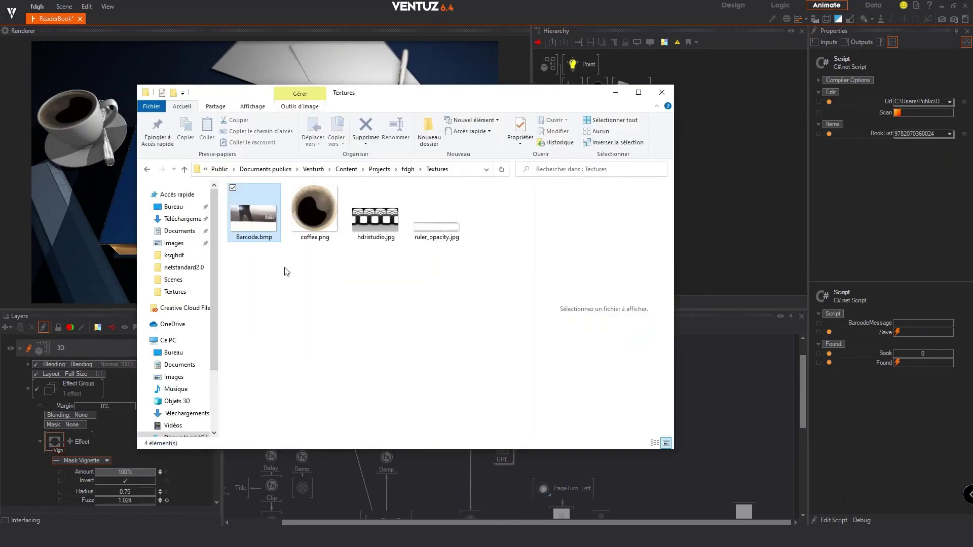
pyautogui.click(765, 262)
# Reopen the Script node's code and examine the Bitmap Image and new BarcodeReader() lines in the Scan method.
pyautogui.doubleClick(470, 428)
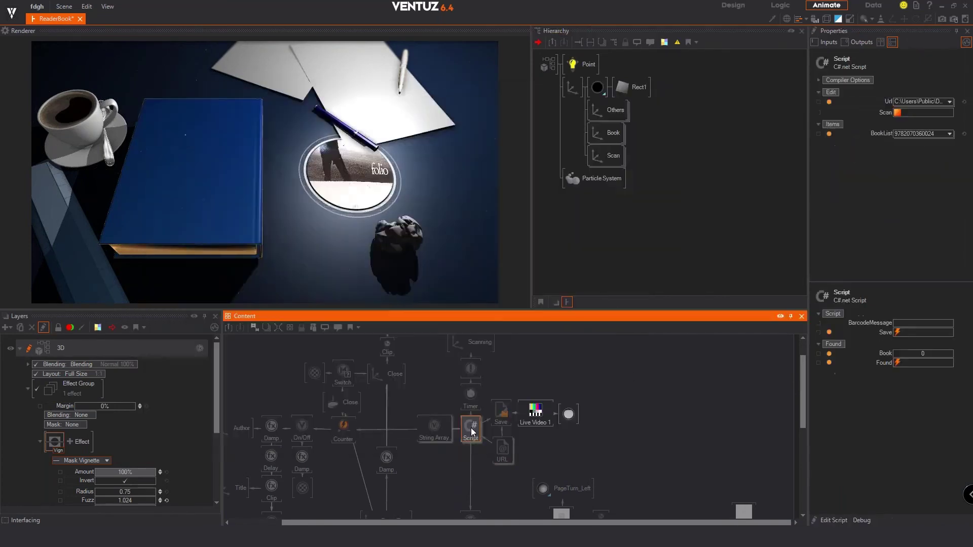
pyautogui.scroll(-7, 399, 288)
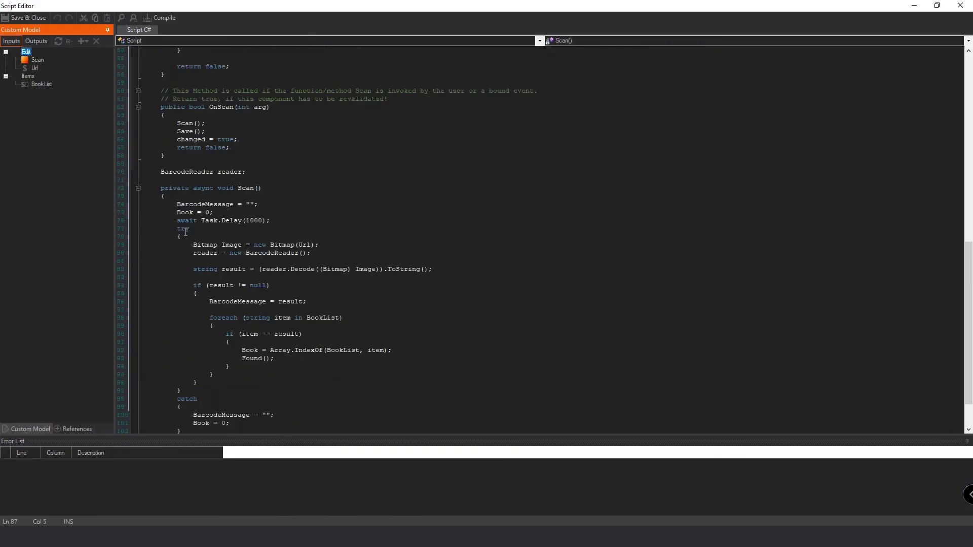
pyautogui.moveTo(193, 245); pyautogui.dragTo(320, 245)
pyautogui.moveTo(179, 253); pyautogui.dragTo(325, 254)
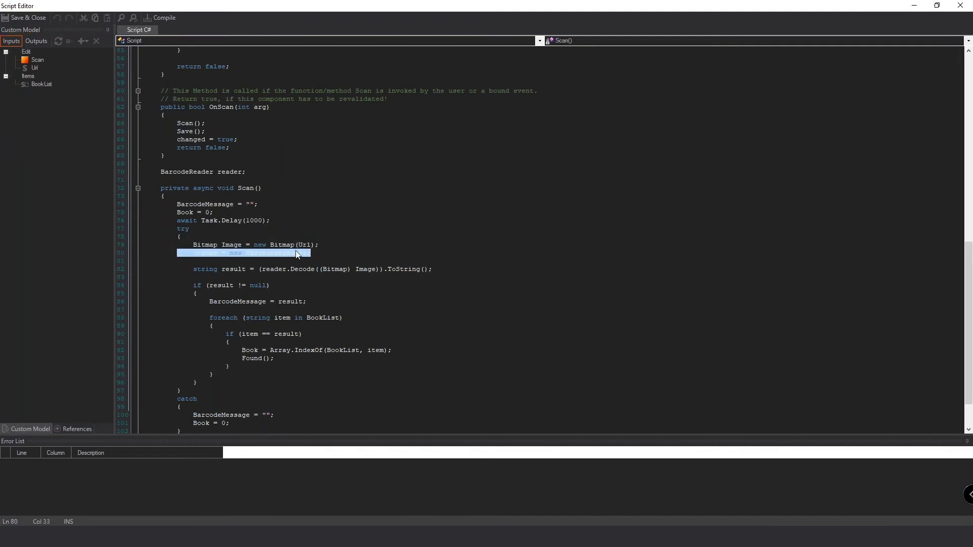
pyautogui.click(256, 256)
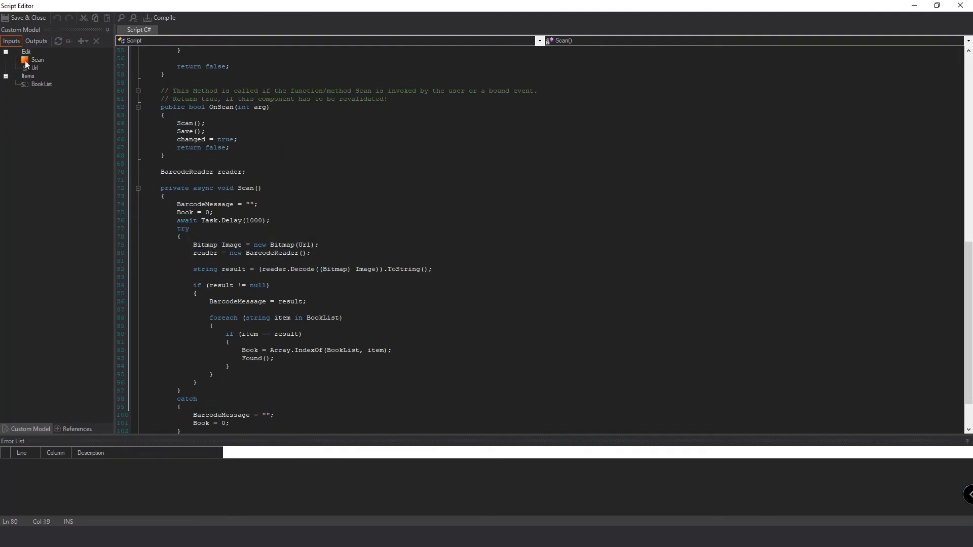
# Examine the zxing.dll assembly among the script's references and the BarcodeReader line that relies on it.
pyautogui.click(89, 430)
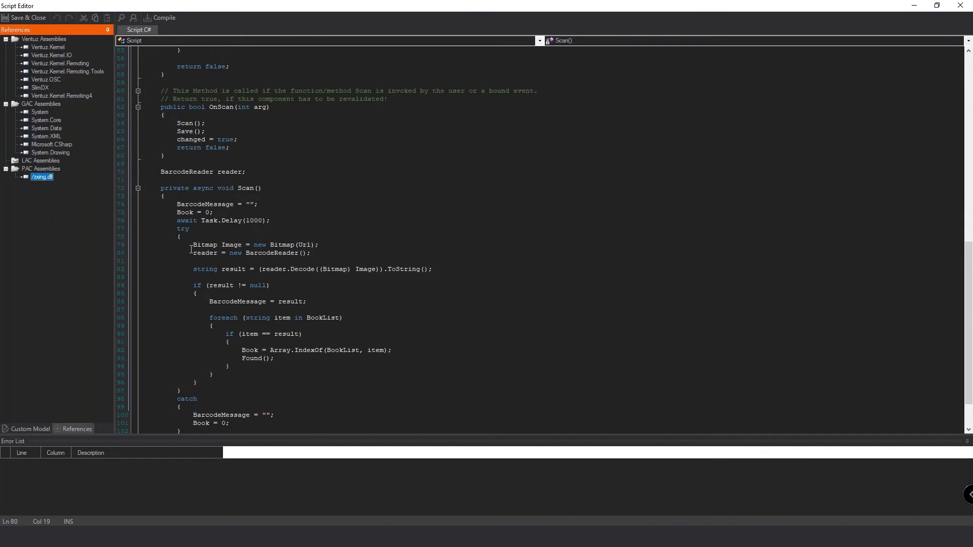
pyautogui.moveTo(195, 250); pyautogui.dragTo(311, 253)
pyautogui.click(330, 252)
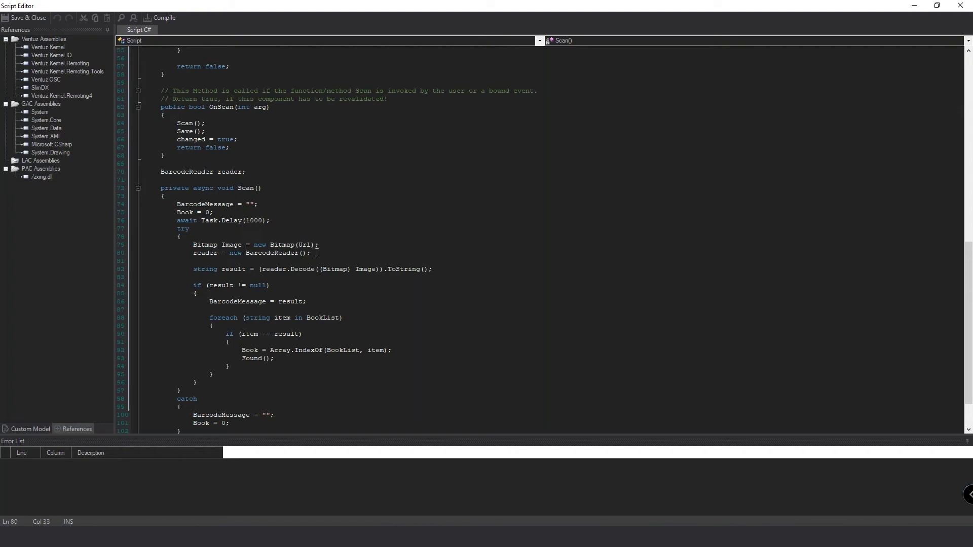
# Examine the string result assignment with its reader.Decode call and the BarcodeReader instance it uses.
pyautogui.moveTo(260, 273); pyautogui.dragTo(433, 270)
pyautogui.moveTo(205, 269); pyautogui.dragTo(308, 253)
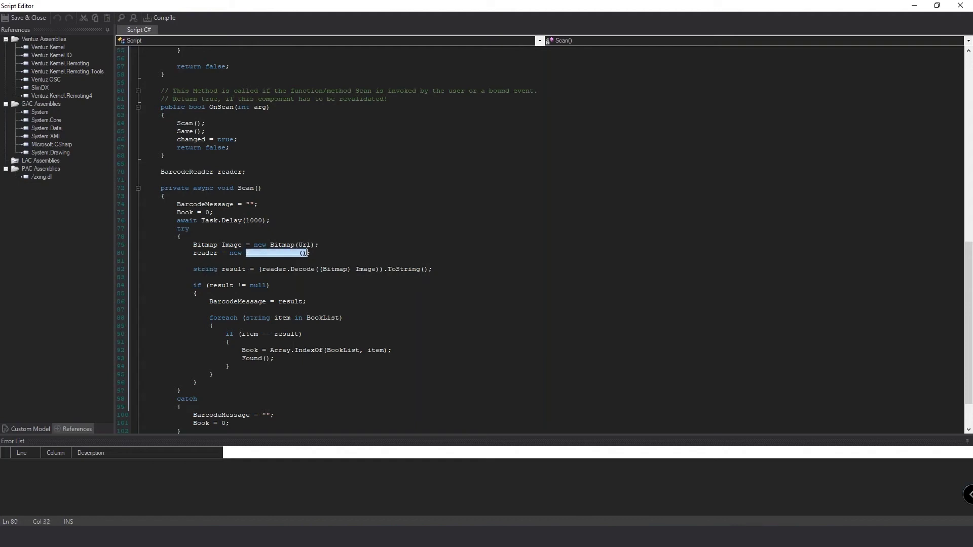
pyautogui.tripleClick(231, 270)
pyautogui.click(249, 271)
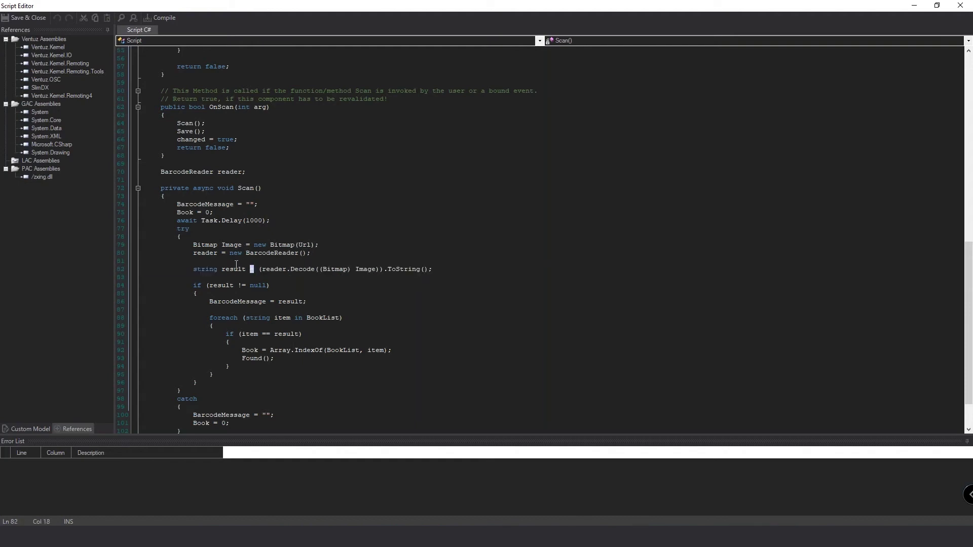
# Close the script to view the live video, and reopen it to review the reader.Decode(...).ToString() expression.
pyautogui.click(961, 5)
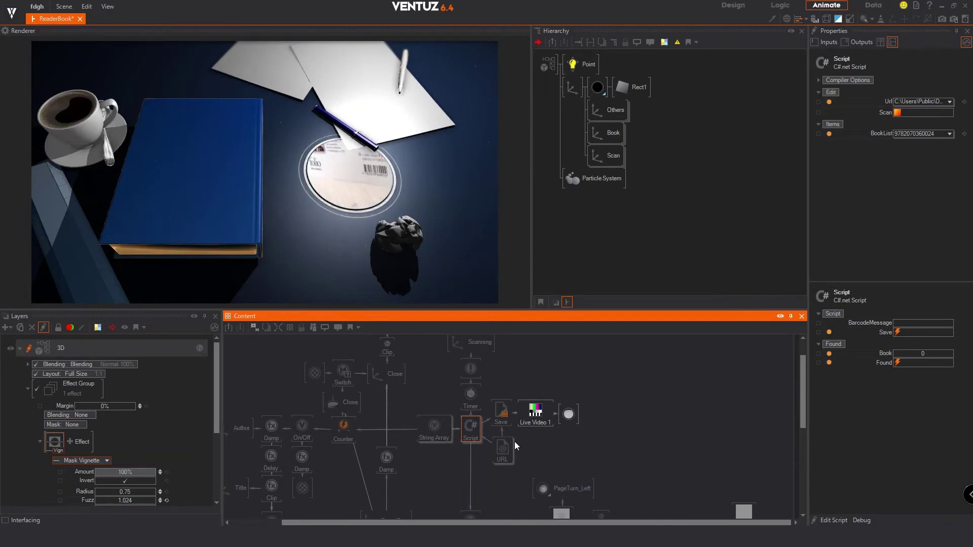
pyautogui.doubleClick(471, 427)
pyautogui.scroll(-17, 416, 400)
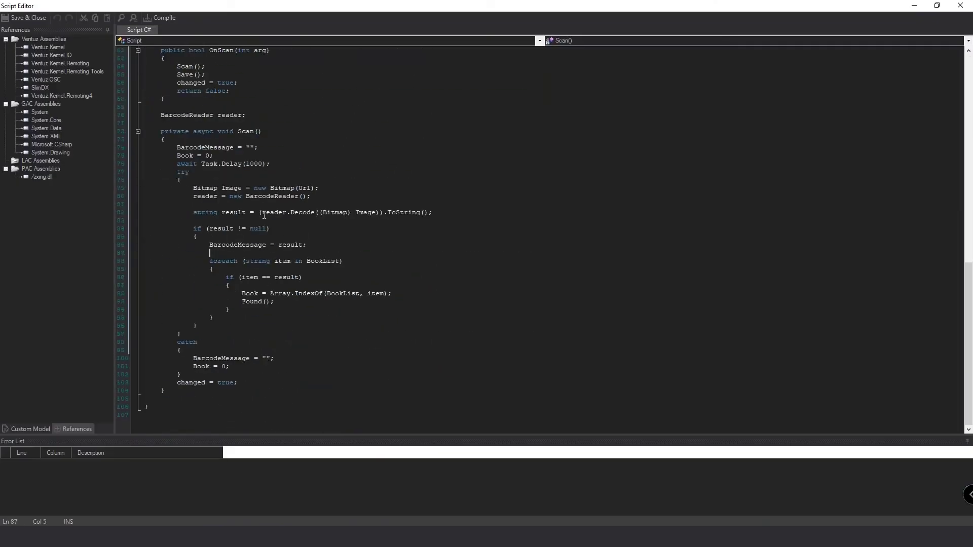
pyautogui.moveTo(262, 215); pyautogui.dragTo(436, 216)
pyautogui.click(224, 215)
# Examine the result != null condition and the assignment of result to BarcodeMessage.
pyautogui.moveTo(228, 226); pyautogui.dragTo(255, 229)
pyautogui.click(271, 229)
pyautogui.doubleClick(218, 245)
pyautogui.doubleClick(292, 246)
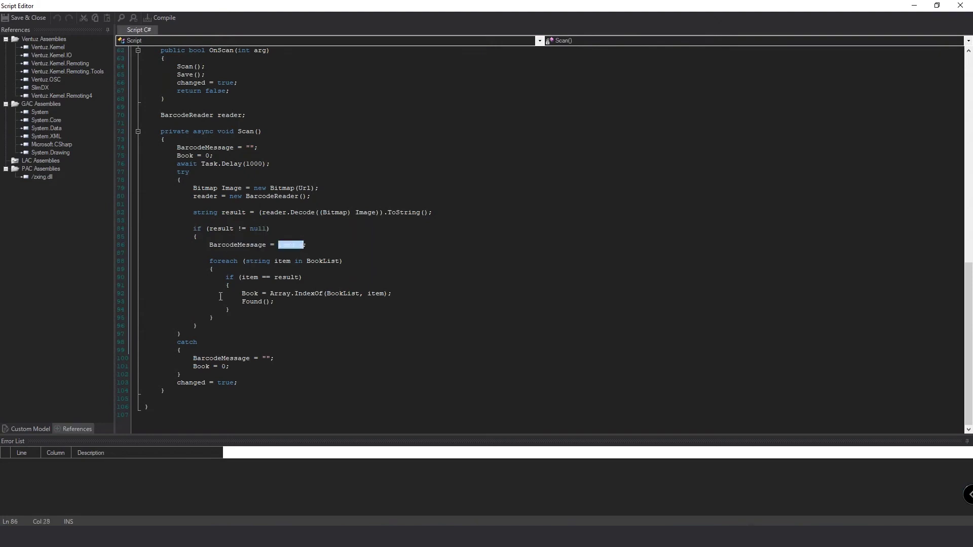
# Look up BarcodeMessage among the script's outputs and BookList among its inputs.
pyautogui.click(22, 429)
pyautogui.click(36, 42)
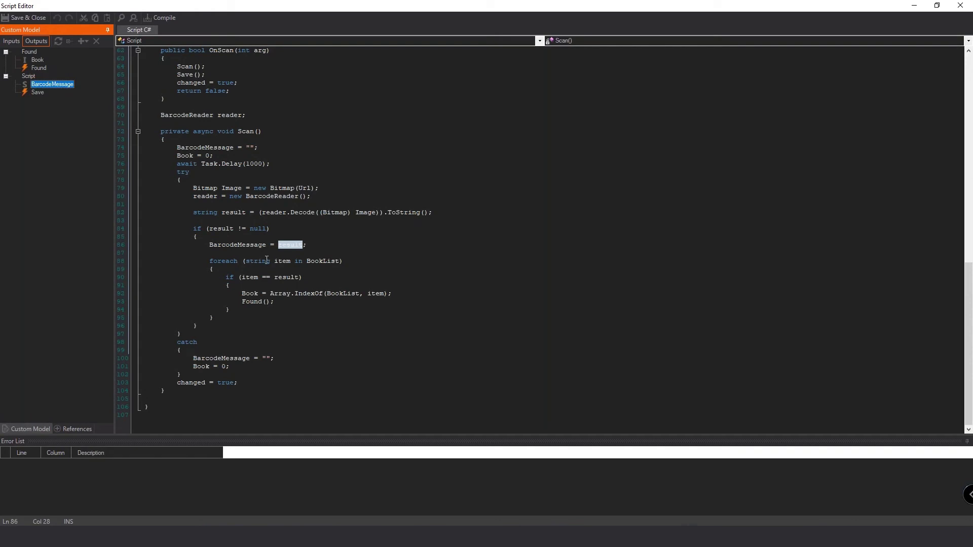
pyautogui.click(11, 41)
pyautogui.click(37, 85)
# Save and close the script, and move the String Array node slightly up and away from the Script node.
pyautogui.click(26, 18)
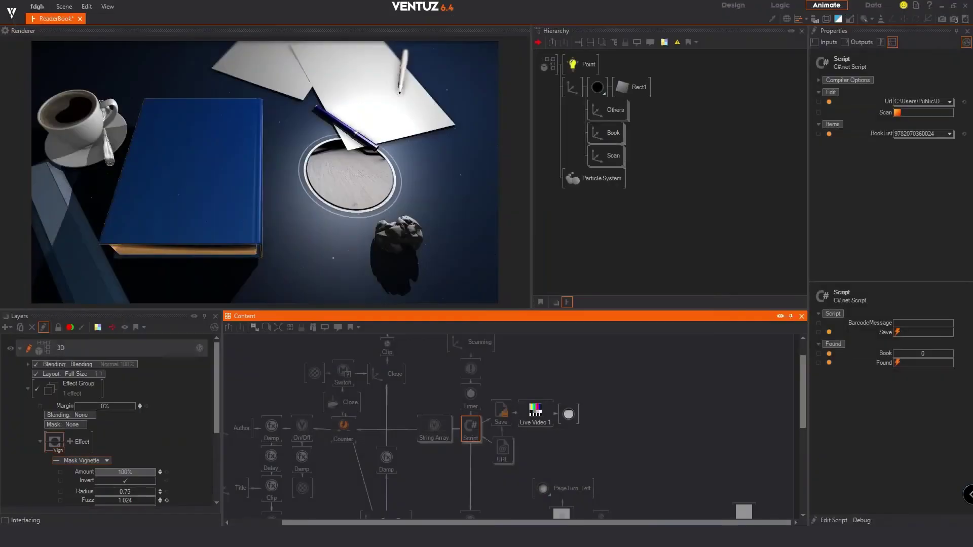
pyautogui.click(435, 427)
pyautogui.moveTo(437, 429)
pyautogui.mouseDown()
pyautogui.moveTo(437, 400)
pyautogui.moveTo(430, 412)
pyautogui.mouseUp()
# Add one extra value to the String Array node and remove it again.
pyautogui.click(815, 520)
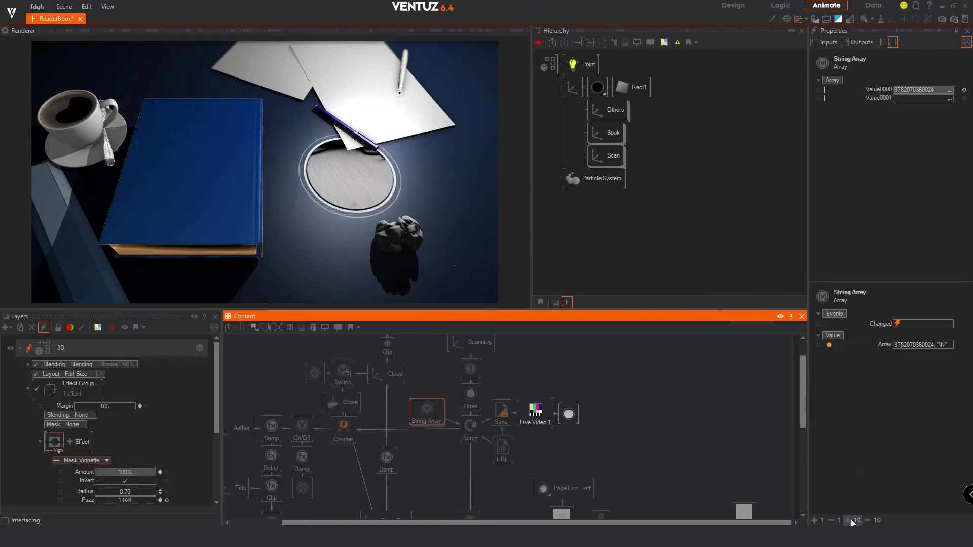
pyautogui.click(837, 519)
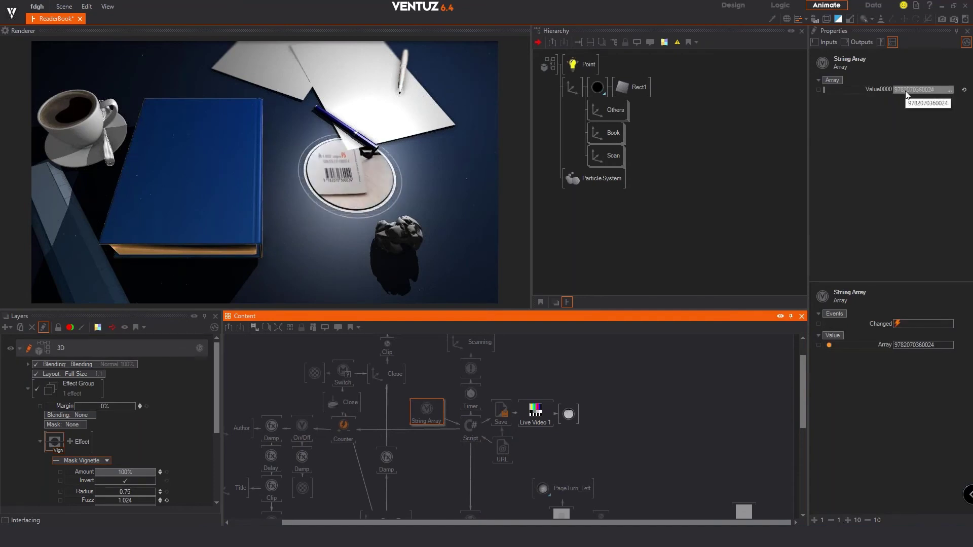
# Open the code of the Script node beside String Array and examine the foreach loop over BookList and its item == result condition.
pyautogui.click(342, 182)
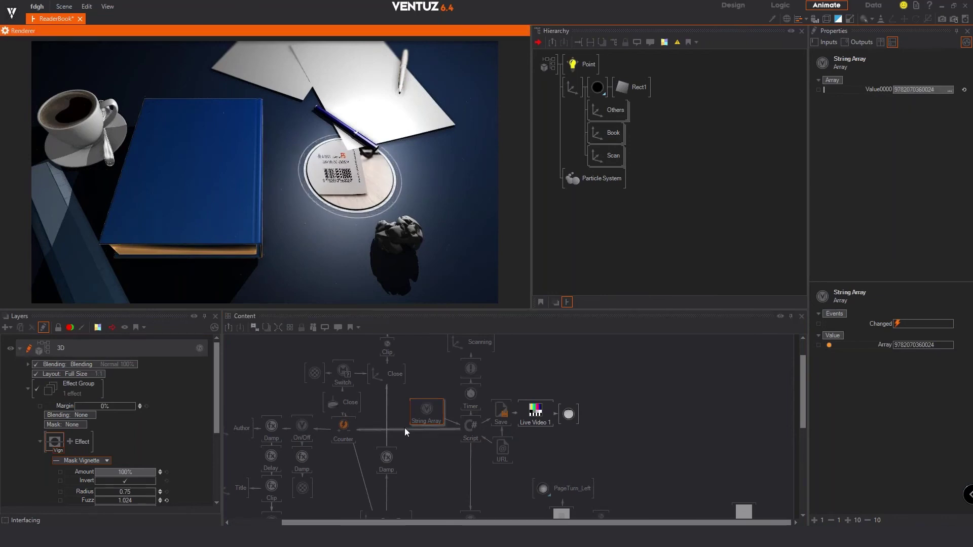
pyautogui.click(469, 427)
pyautogui.doubleClick(469, 427)
pyautogui.scroll(-15, 299, 308)
pyautogui.moveTo(246, 261); pyautogui.dragTo(291, 262)
pyautogui.click(292, 262)
pyautogui.doubleClick(324, 261)
pyautogui.moveTo(250, 276); pyautogui.dragTo(304, 280)
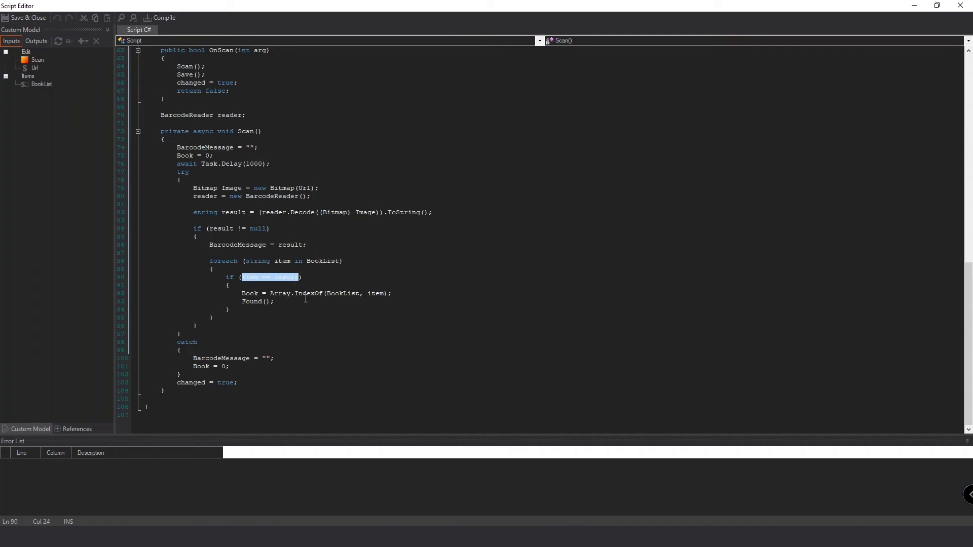
# Trace the Array.IndexOf line to the BookList input and Found() to the Found output, and save and close the script.
pyautogui.moveTo(243, 293); pyautogui.dragTo(379, 293)
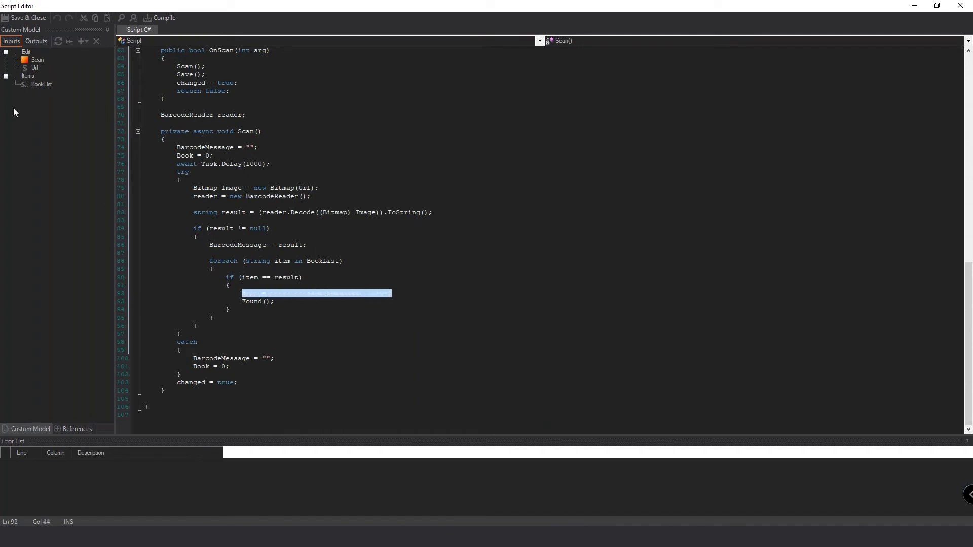
pyautogui.click(40, 84)
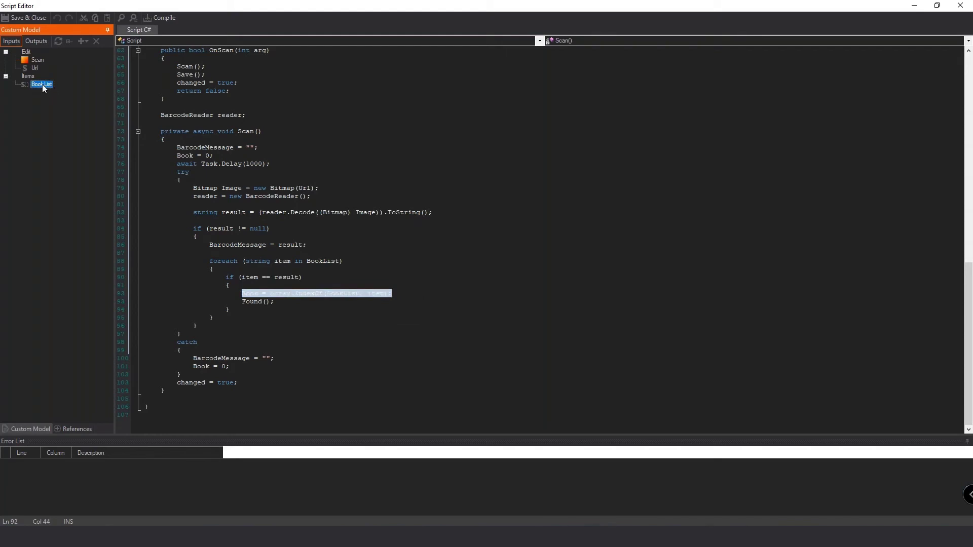
pyautogui.click(269, 302)
pyautogui.click(36, 41)
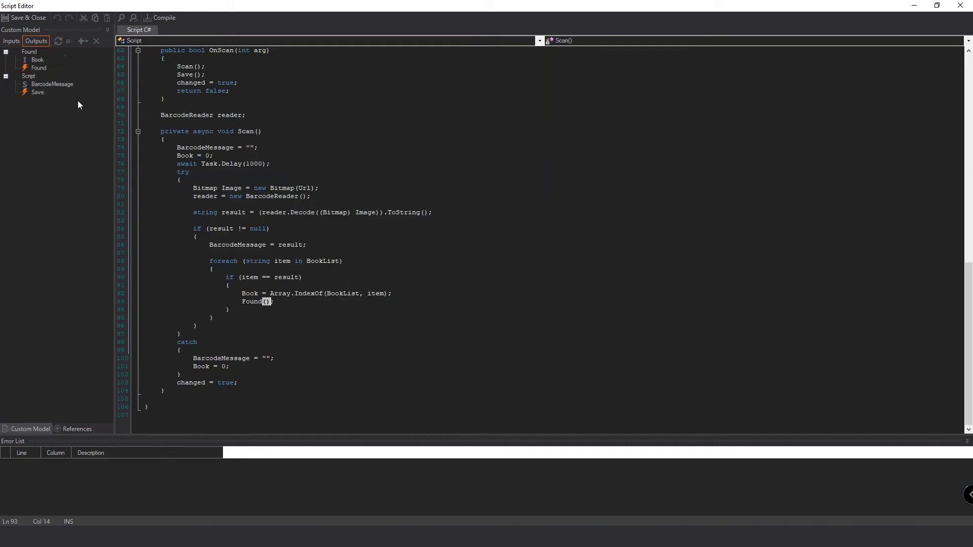
pyautogui.click(38, 68)
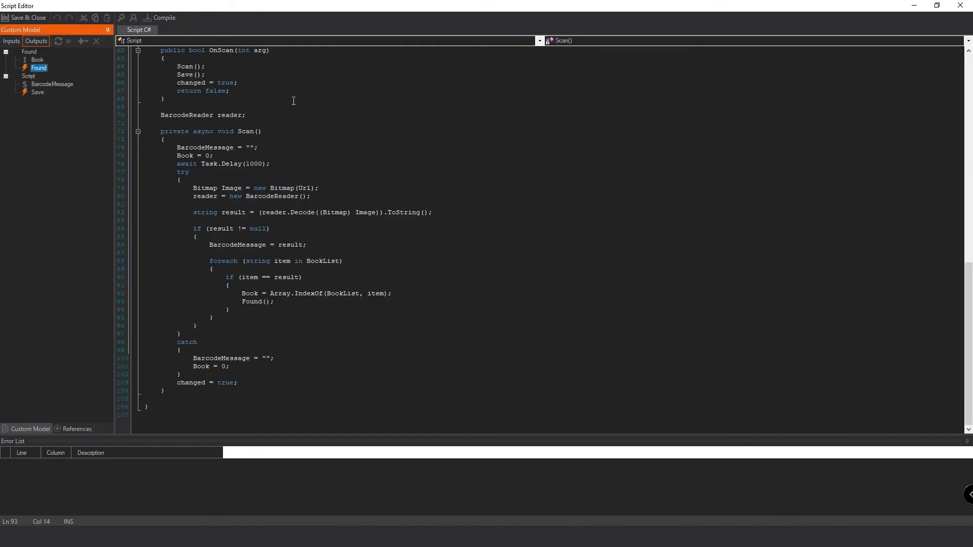
pyautogui.click(25, 19)
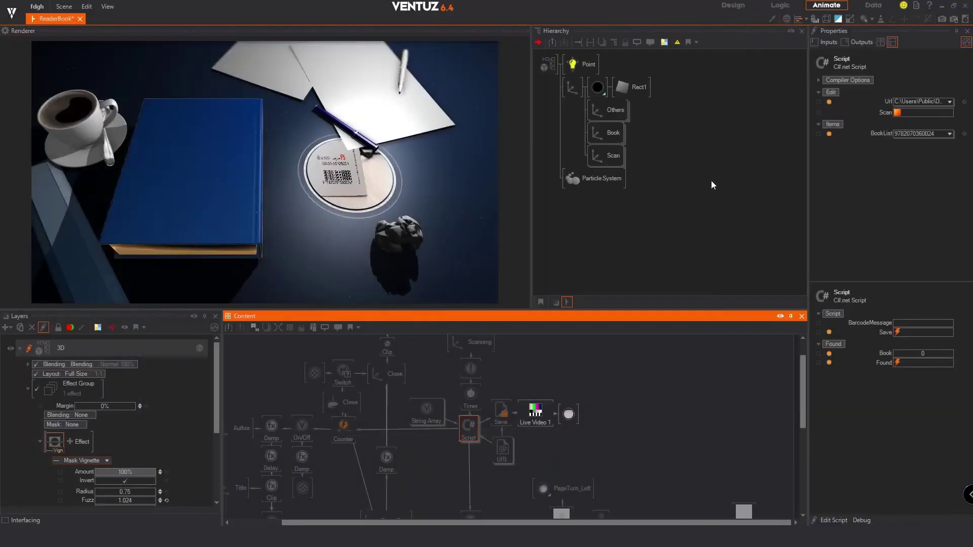
# Move the String Array node back down beside the Script node and trigger the script's Scan method.
pyautogui.click(432, 422)
pyautogui.moveTo(435, 427); pyautogui.dragTo(466, 424)
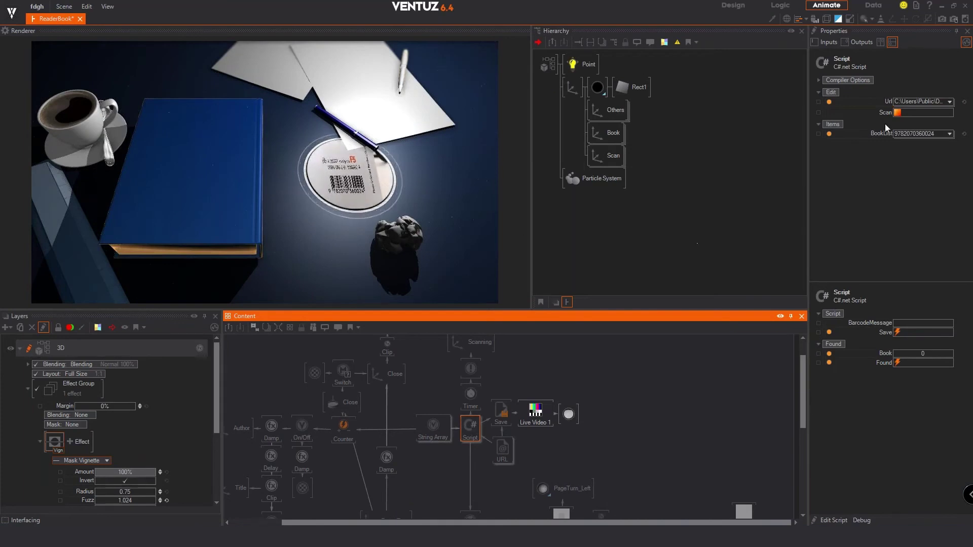
pyautogui.click(897, 113)
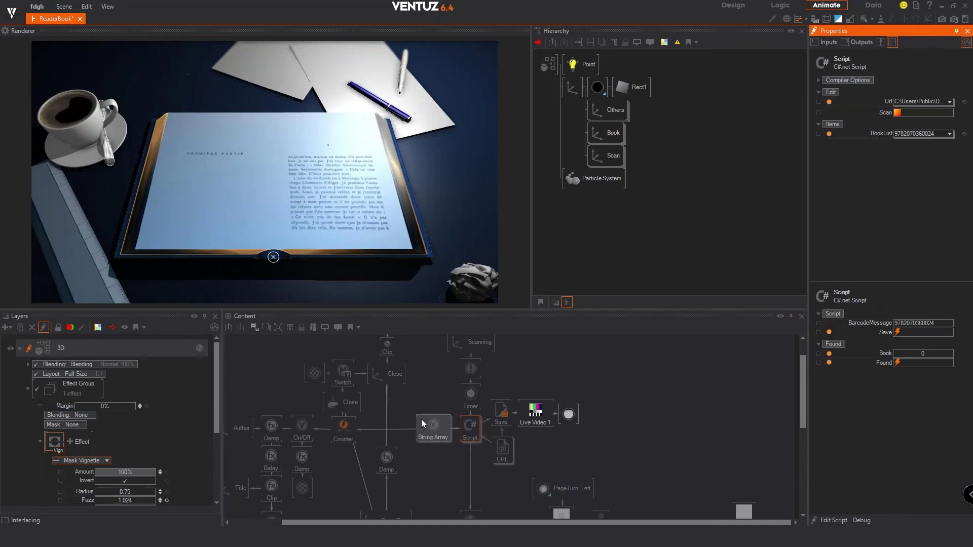
# Inspect the Script node's Found output and the Counter node connected to it.
pyautogui.moveTo(382, 423); pyautogui.dragTo(439, 421, button='middle')
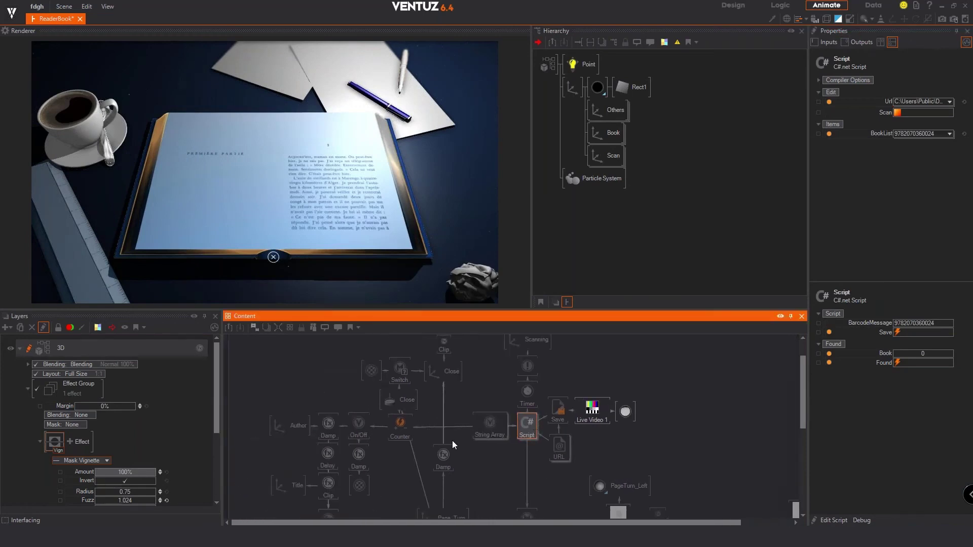
pyautogui.click(405, 431)
pyautogui.click(526, 426)
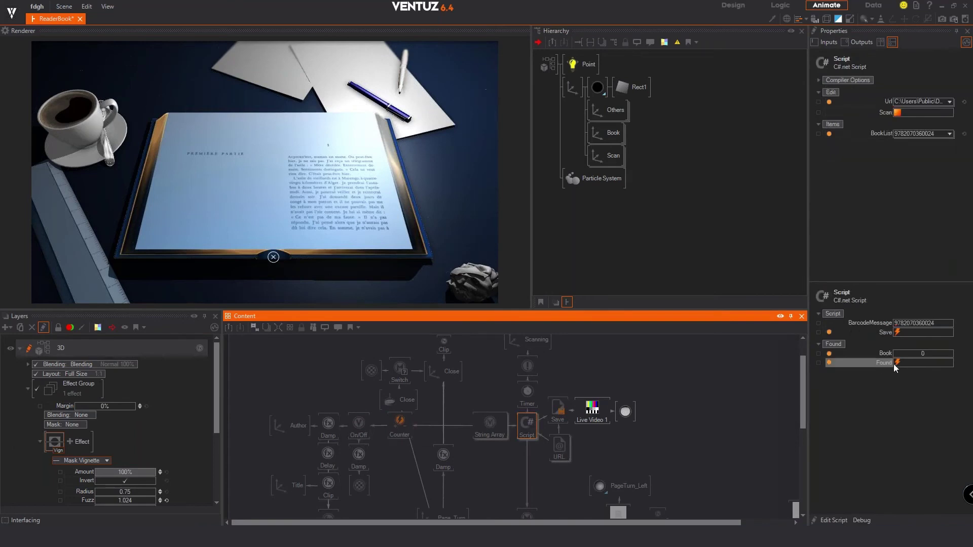
pyautogui.click(399, 425)
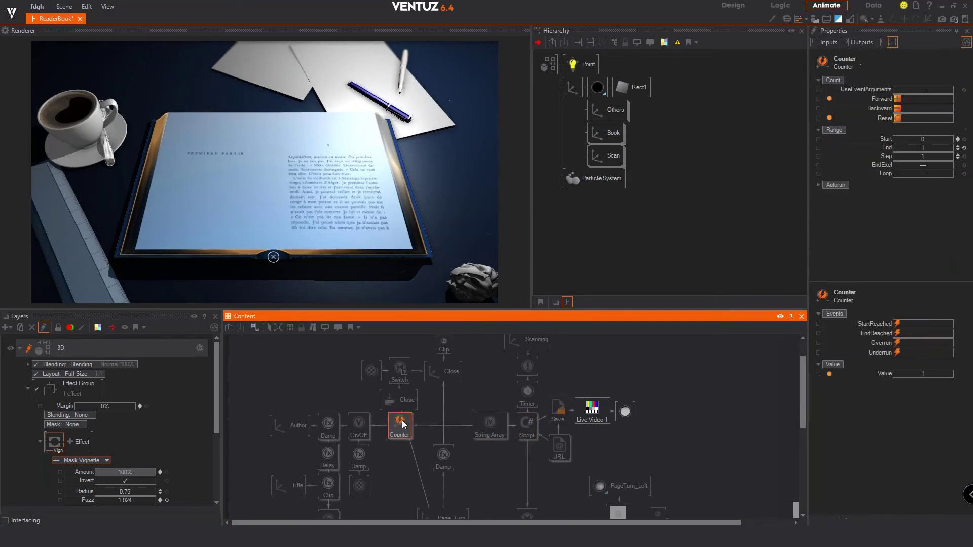
# Reset the Counter to close the book and count it forward to open the book again.
pyautogui.click(898, 118)
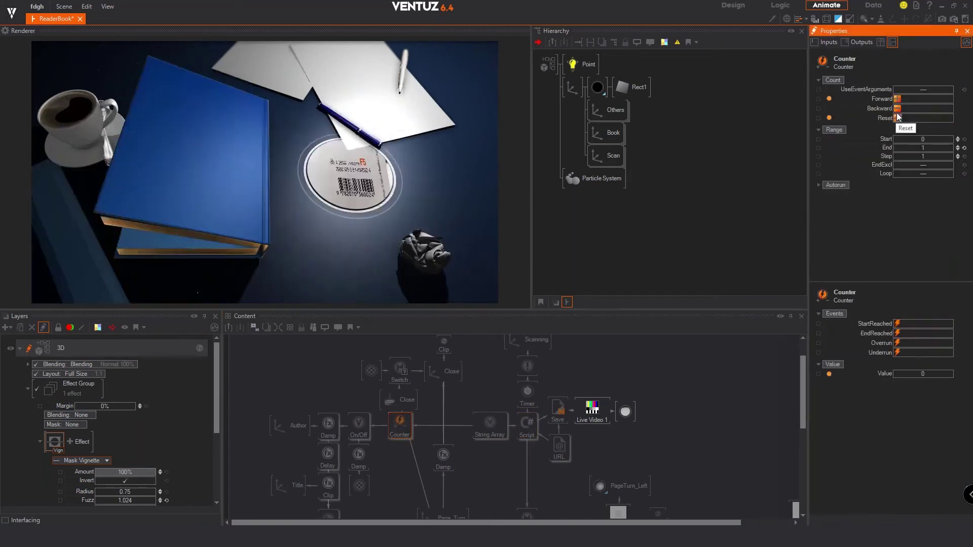
pyautogui.click(899, 99)
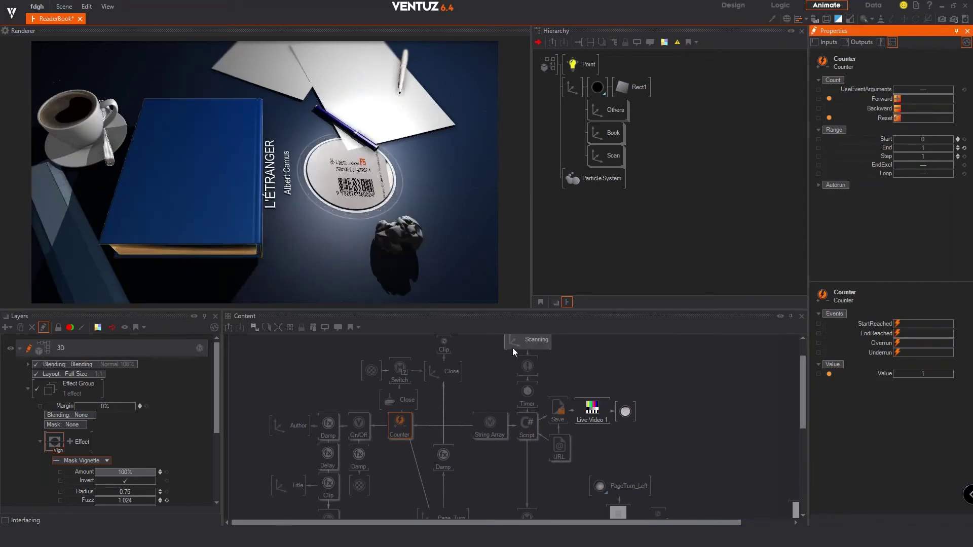
pyautogui.click(406, 414)
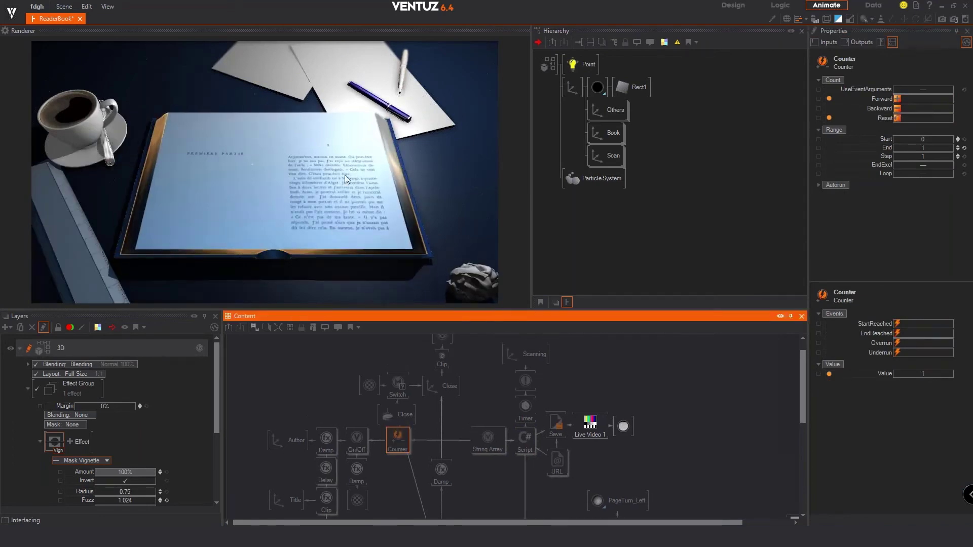
# Examine the Script node's Book output and the book folders, titles and authors in the Book Multi Switch node.
pyautogui.moveTo(501, 448); pyautogui.dragTo(452, 393, button='middle')
pyautogui.moveTo(435, 424); pyautogui.dragTo(427, 392, button='middle')
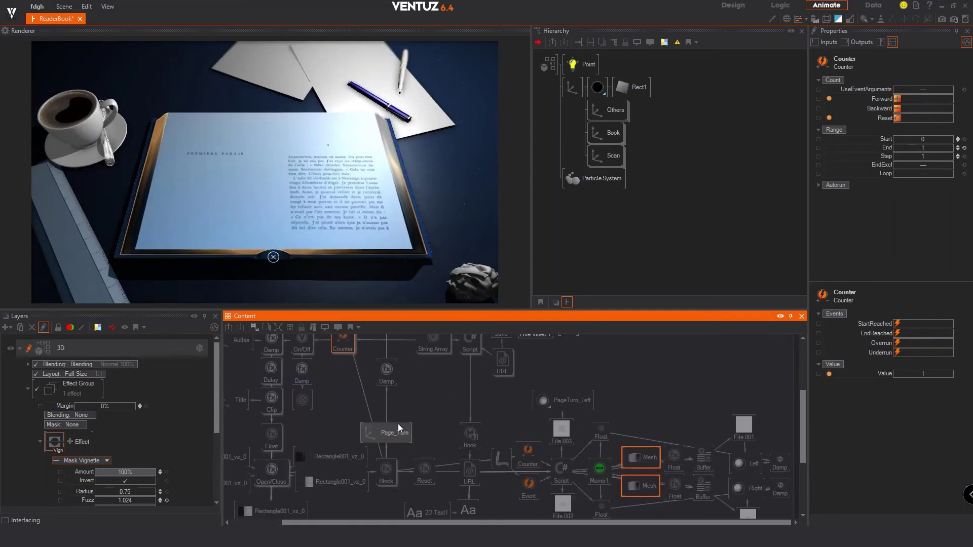
pyautogui.scroll(1, 397, 423)
pyautogui.click(478, 369)
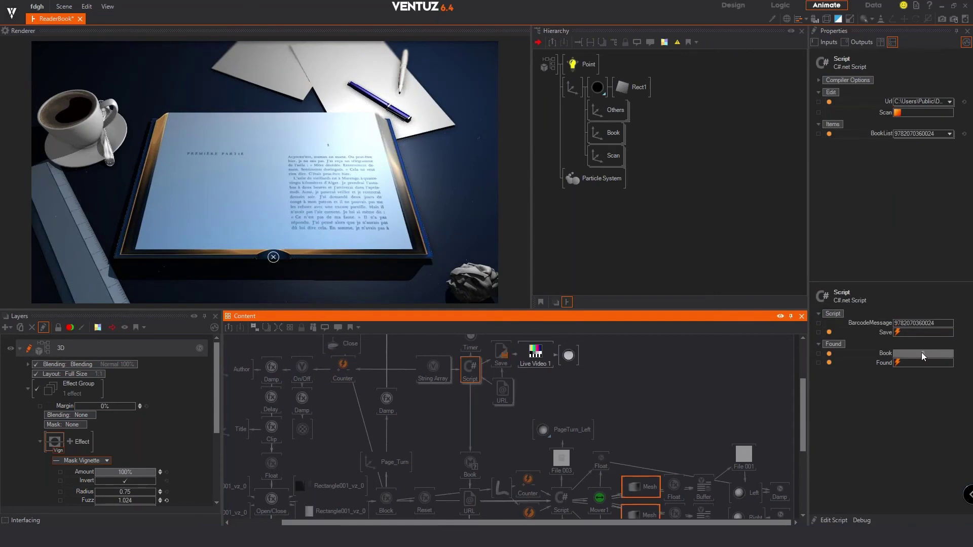
pyautogui.scroll(-2, 433, 404)
pyautogui.click(463, 397)
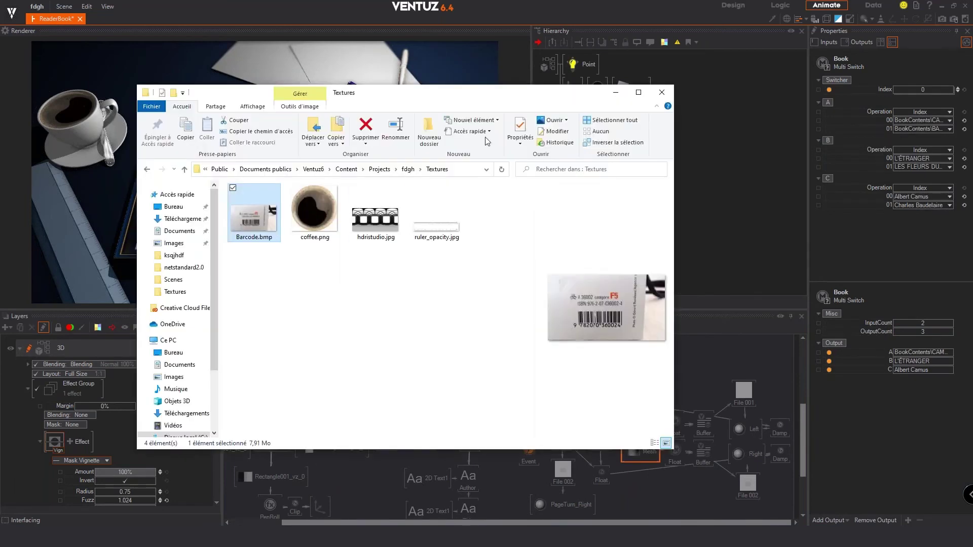
# Switch to File Explorer, browse the page images in the BookContents\CAMUS folder, and minimize the window.
pyautogui.click(408, 169)
pyautogui.doubleClick(277, 234)
pyautogui.doubleClick(265, 212)
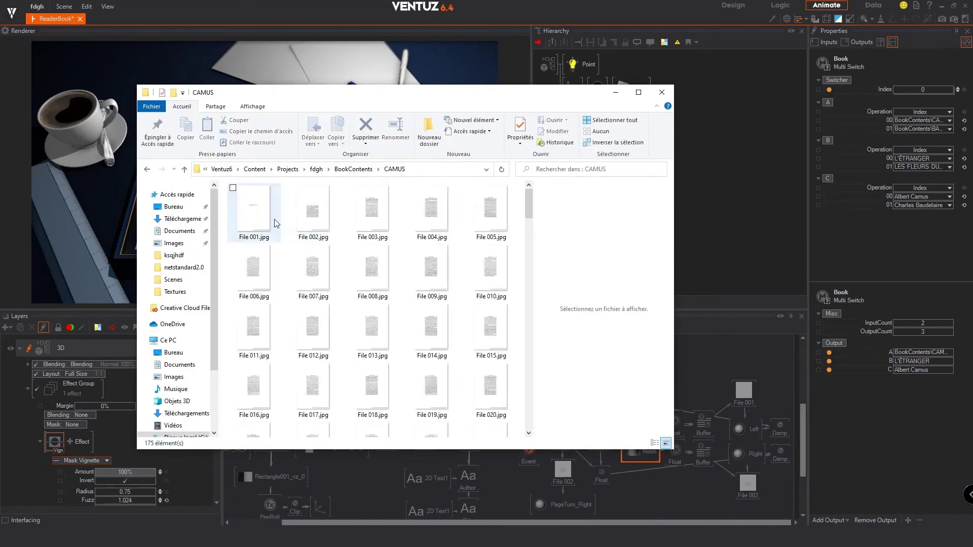
pyautogui.scroll(-8, 348, 253)
pyautogui.moveTo(529, 266); pyautogui.dragTo(537, 205)
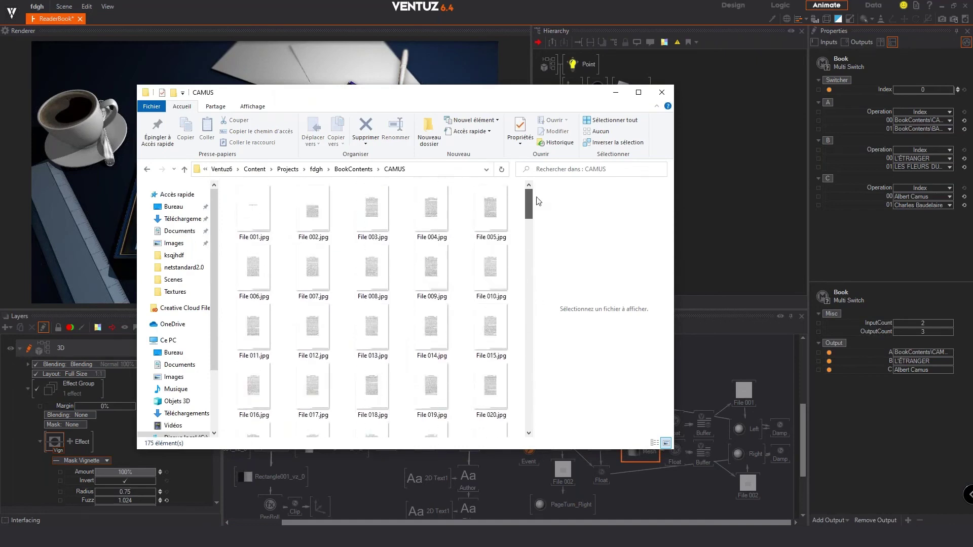
pyautogui.click(615, 99)
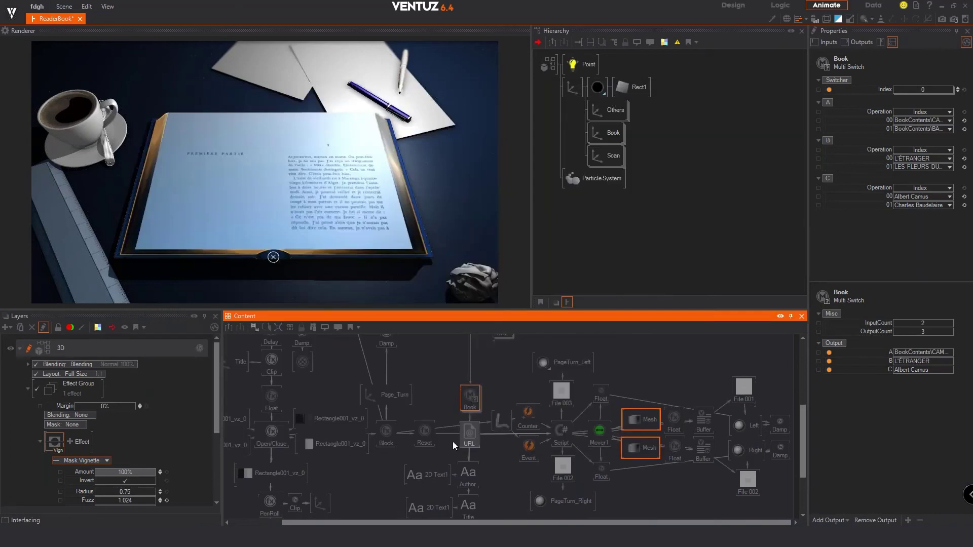
# Move the Touch Pattern node slightly down beside the URL node and test swiping the rendered book's page forward and back.
pyautogui.moveTo(503, 423); pyautogui.dragTo(500, 436)
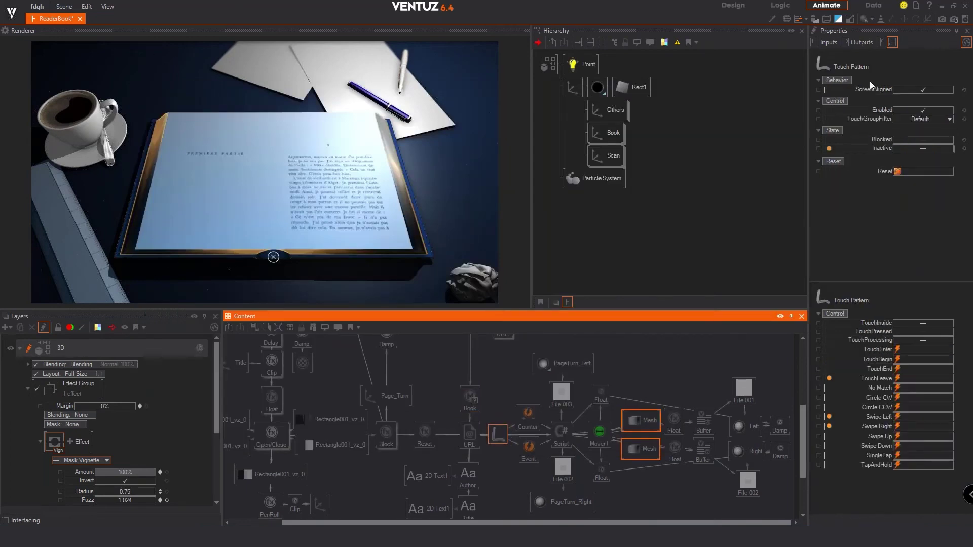
pyautogui.scroll(1, 505, 420)
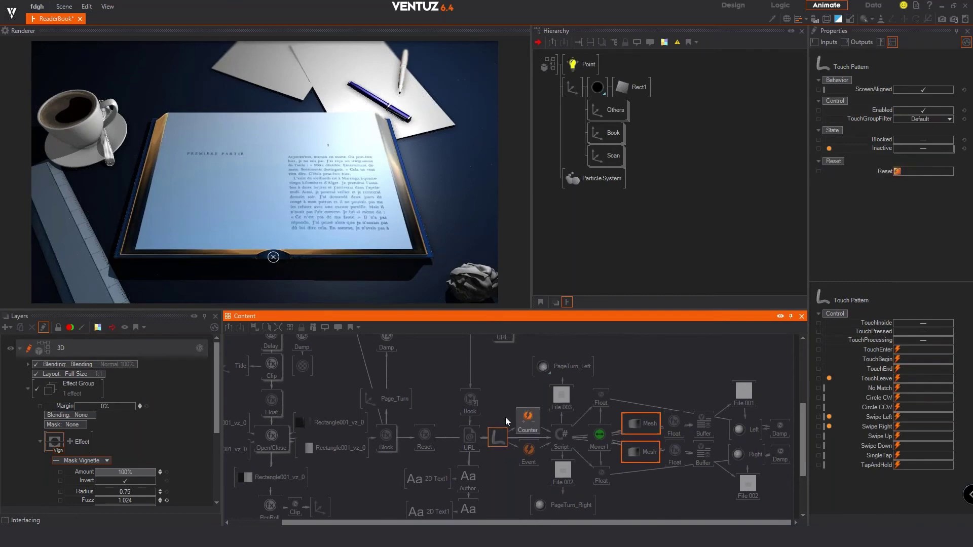
pyautogui.moveTo(317, 222); pyautogui.dragTo(163, 190)
pyautogui.moveTo(364, 199); pyautogui.dragTo(435, 197)
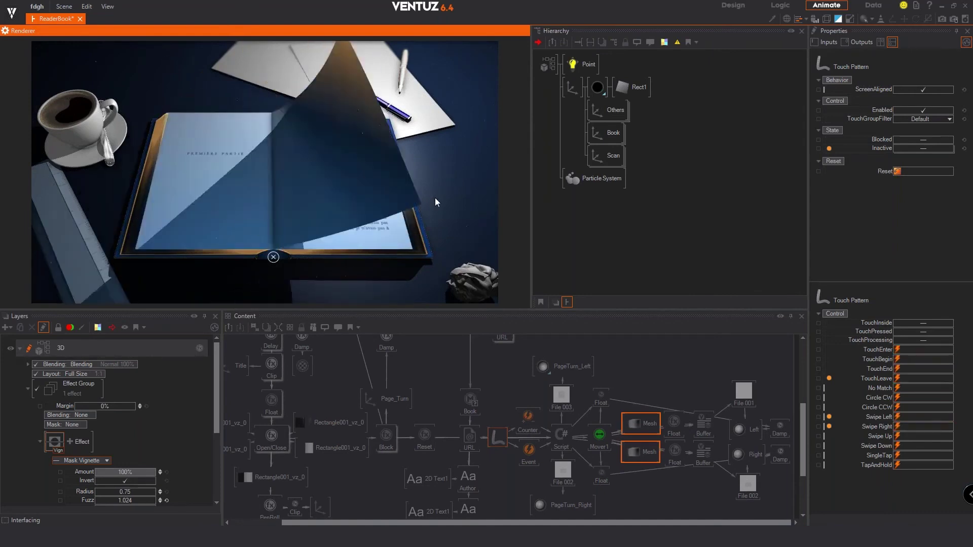
# Open the page-turning Script node's code and examine the FilesProperties() method and the Url input it reads.
pyautogui.click(531, 424)
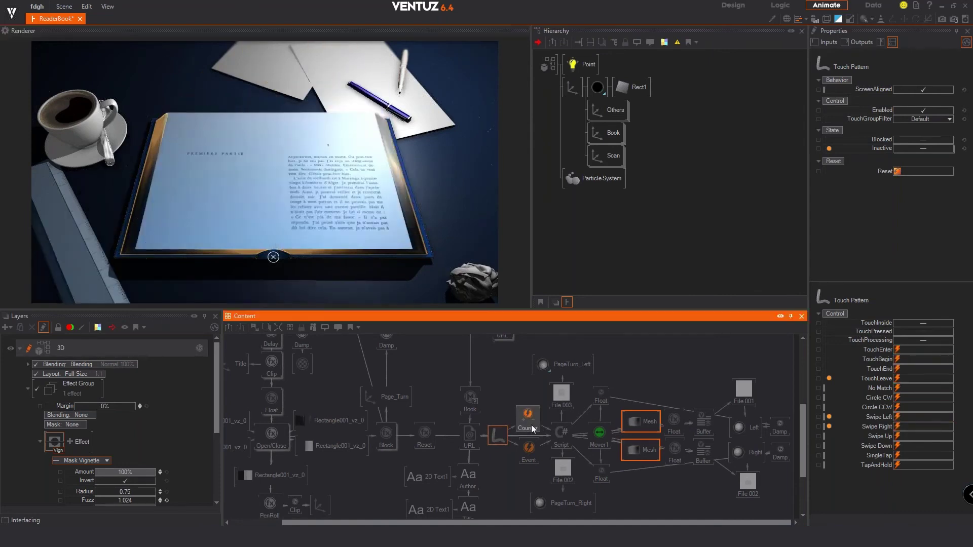
pyautogui.click(559, 432)
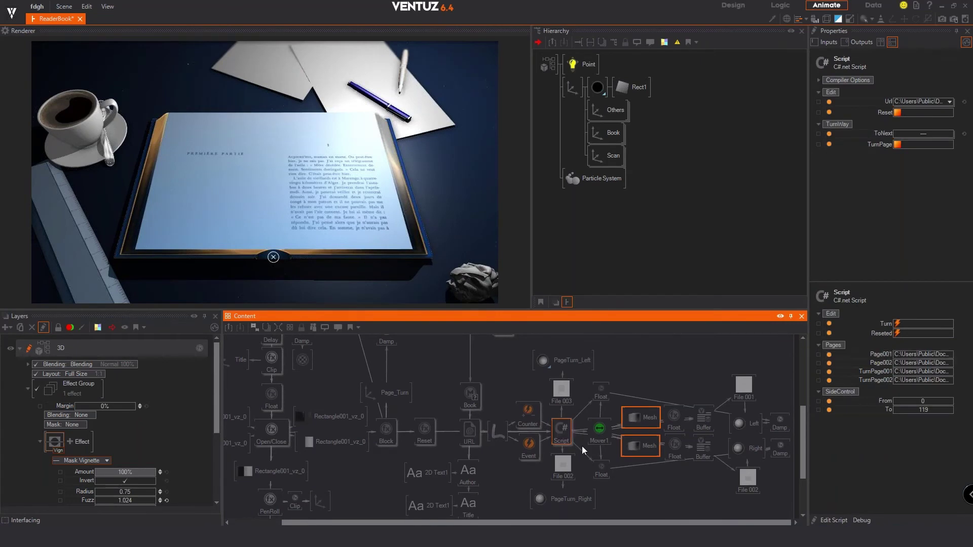
pyautogui.doubleClick(561, 432)
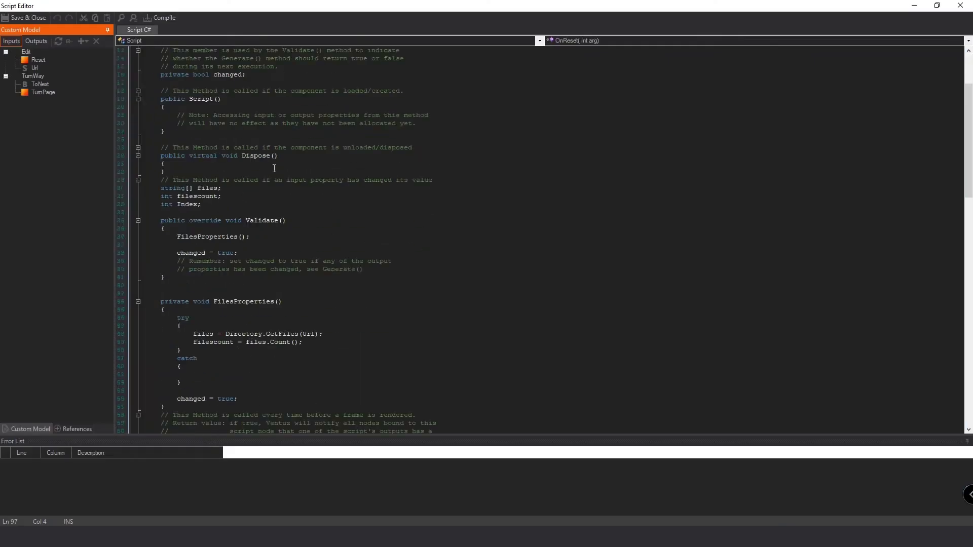
pyautogui.scroll(-2, 271, 190)
pyautogui.click(32, 67)
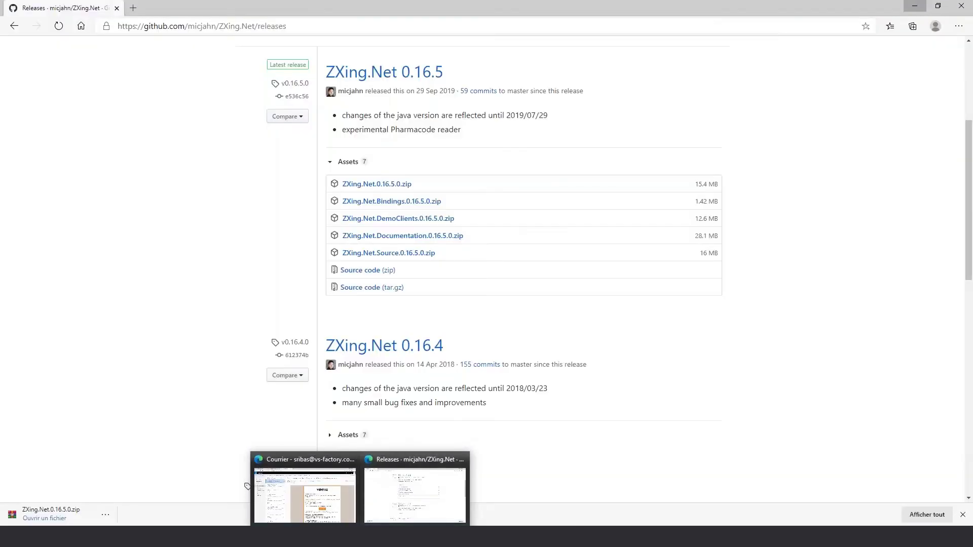
pyautogui.click(400, 497)
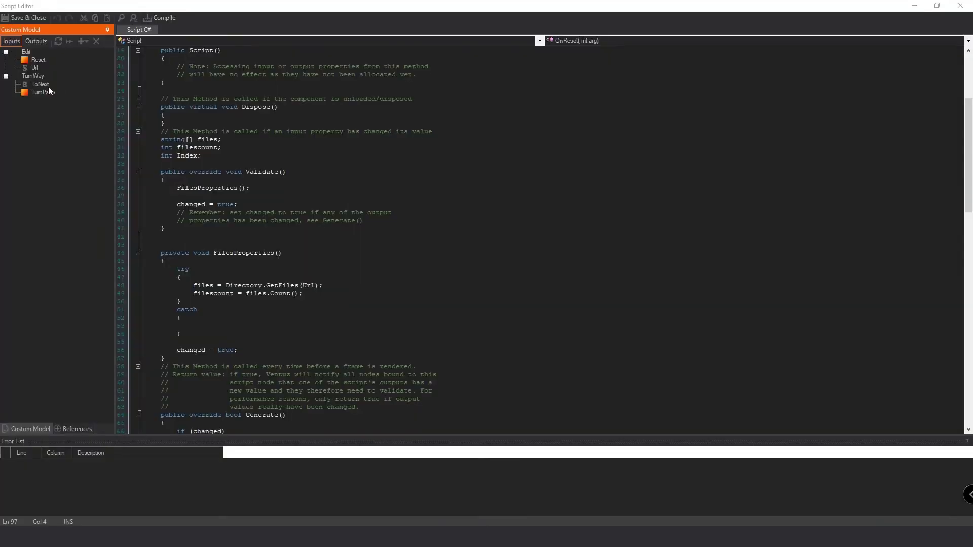
# Look up the TurnPage and ToNext inputs, save and close the script, and check ToNext in the node's properties.
pyautogui.scroll(-4, 365, 319)
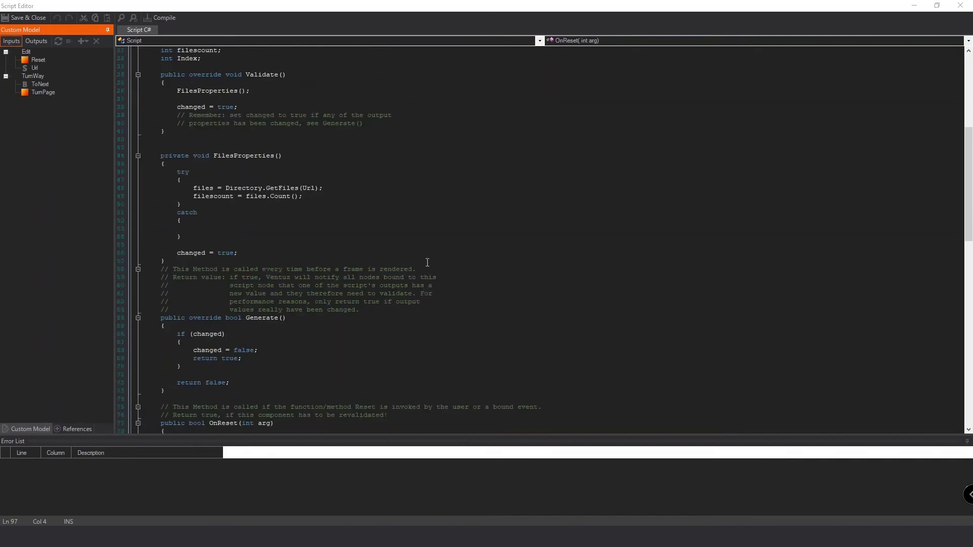
pyautogui.click(48, 93)
pyautogui.click(40, 84)
pyautogui.click(30, 17)
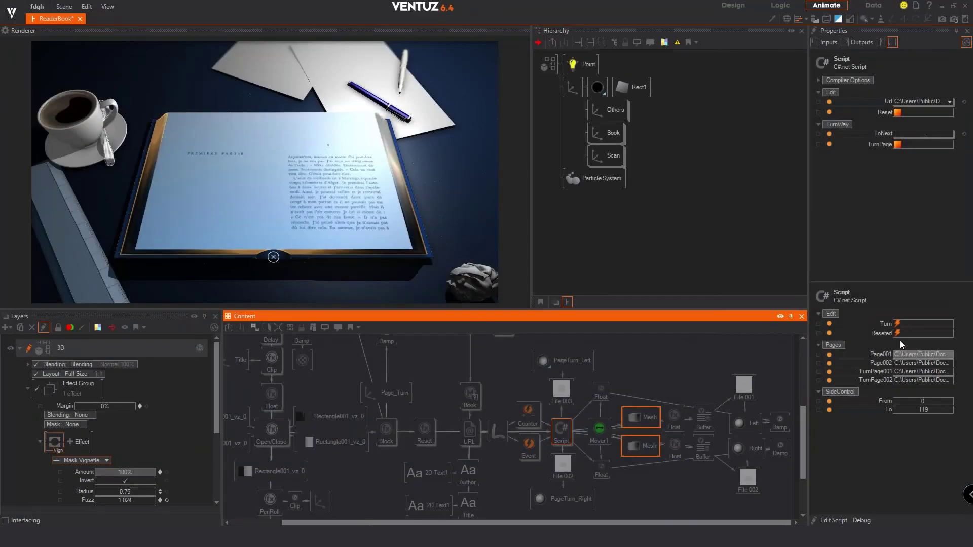
pyautogui.click(914, 133)
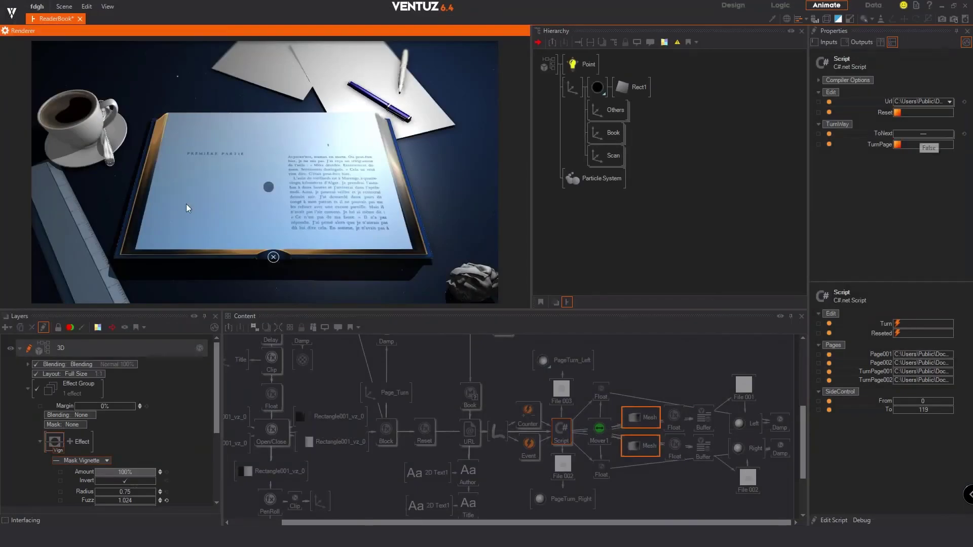
pyautogui.click(929, 135)
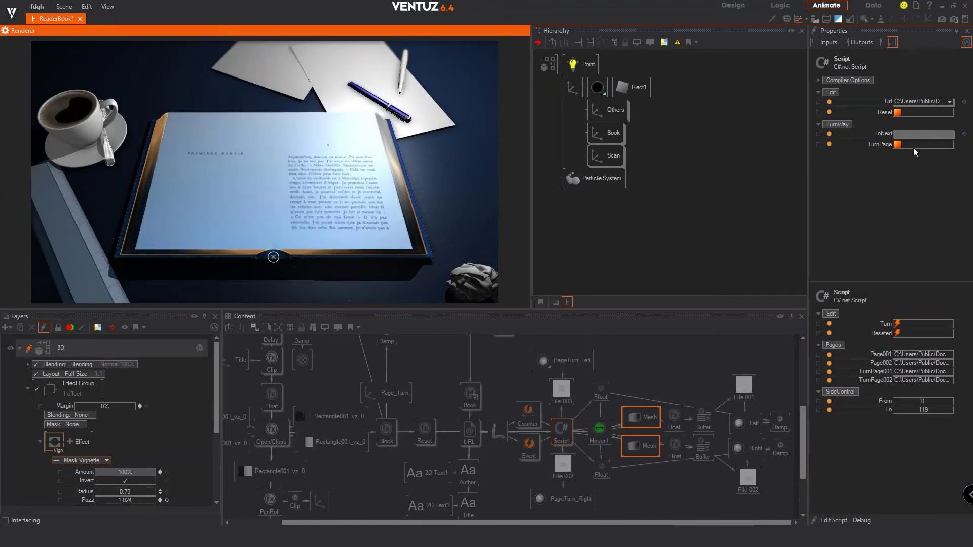
# Reopen the page-turning script's code and examine the Page001 and Page002 assignments in the OnReset method.
pyautogui.doubleClick(561, 428)
pyautogui.scroll(-5, 349, 283)
pyautogui.scroll(-5, 349, 283)
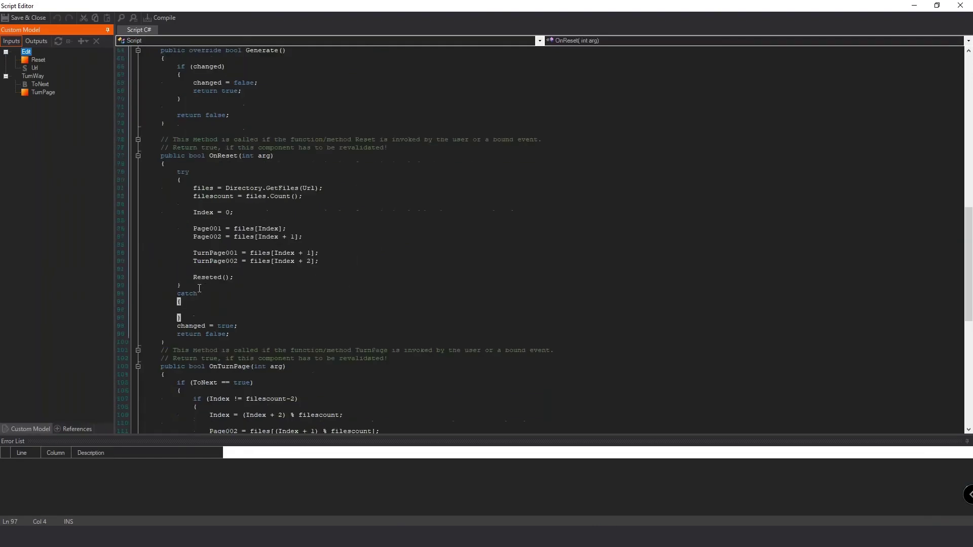
pyautogui.moveTo(187, 230); pyautogui.dragTo(289, 230)
pyautogui.click(294, 238)
pyautogui.scroll(-2, 361, 265)
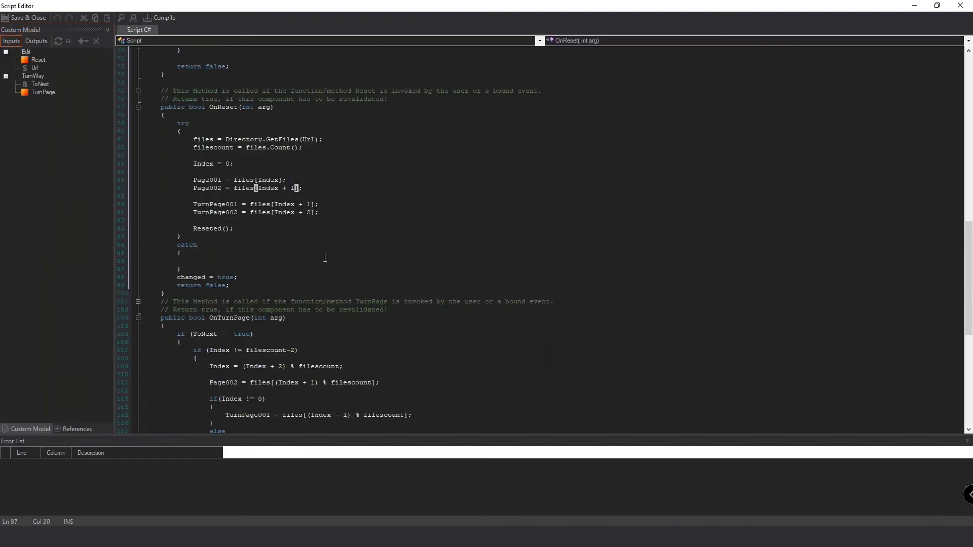
# Examine the Page002 and TurnPage001 assignments in the OnTurnPage method, then save and close the script.
pyautogui.scroll(-3, 359, 266)
pyautogui.scroll(-3, 283, 273)
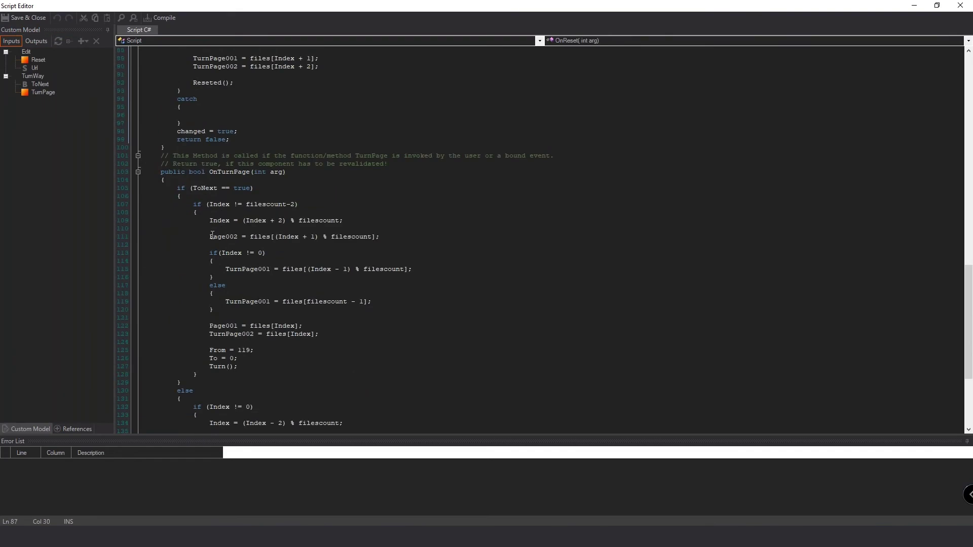
pyautogui.moveTo(210, 236); pyautogui.dragTo(236, 233)
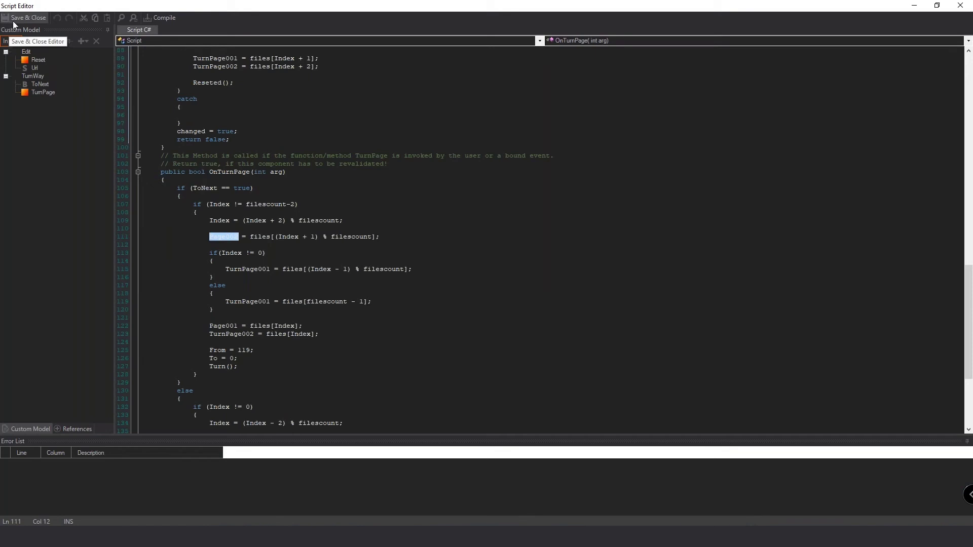
pyautogui.click(426, 356)
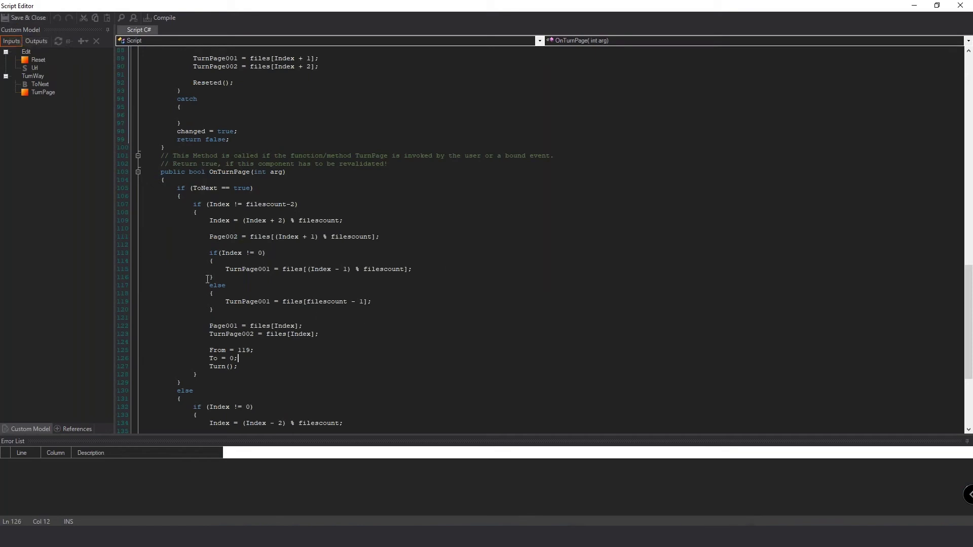
pyautogui.moveTo(226, 268); pyautogui.dragTo(269, 268)
pyautogui.click(26, 15)
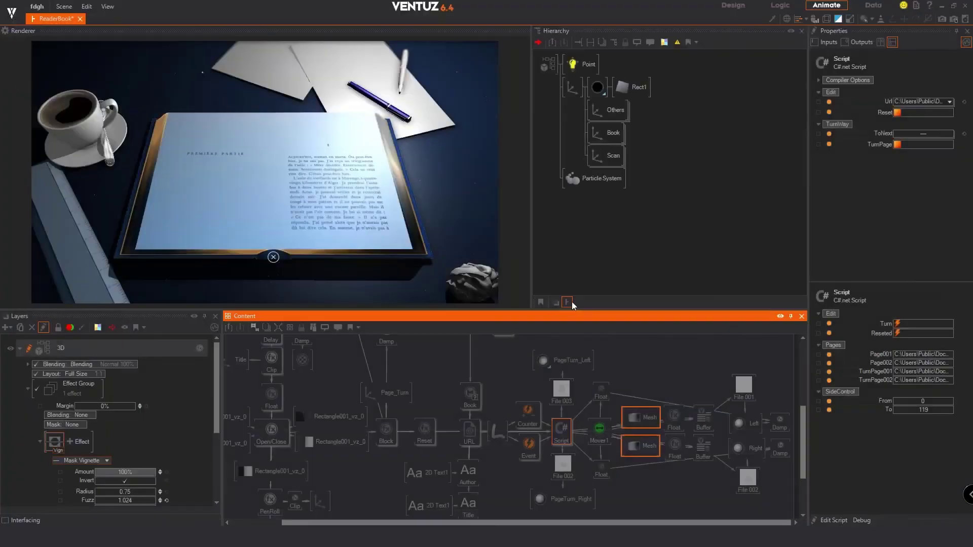
# Inspect the Mover1 node's properties and trigger its Nudge repeatedly to preview the page-turn animation.
pyautogui.scroll(1, 609, 436)
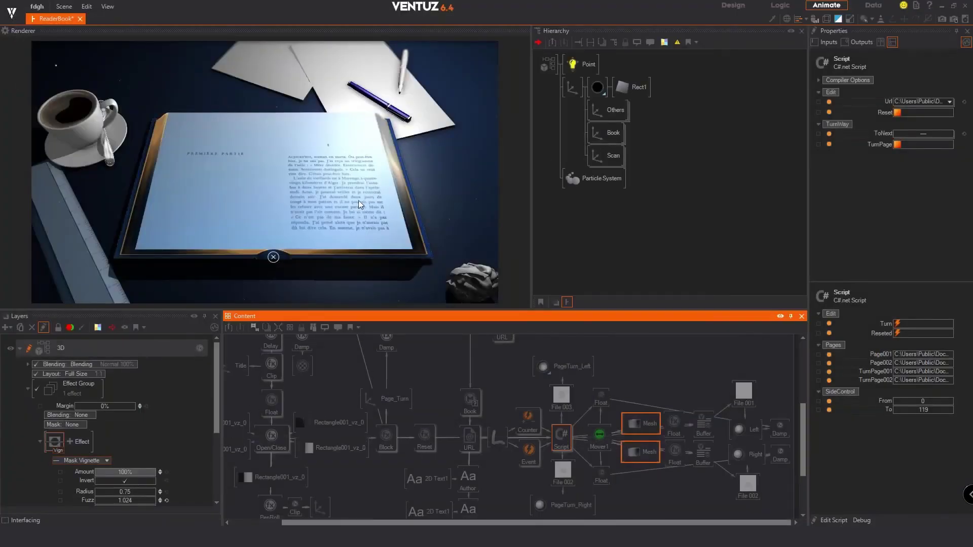
pyautogui.click(607, 446)
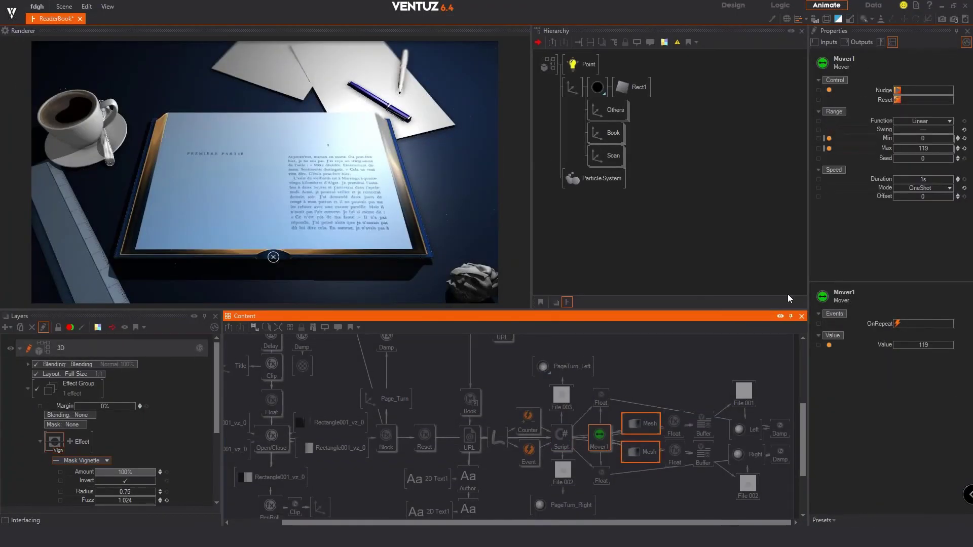
pyautogui.click(898, 91)
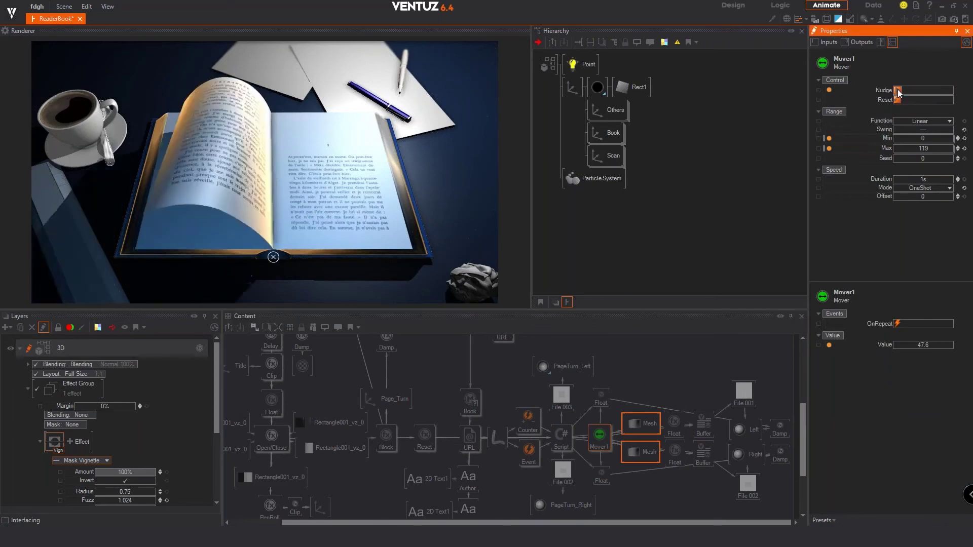
pyautogui.click(899, 92)
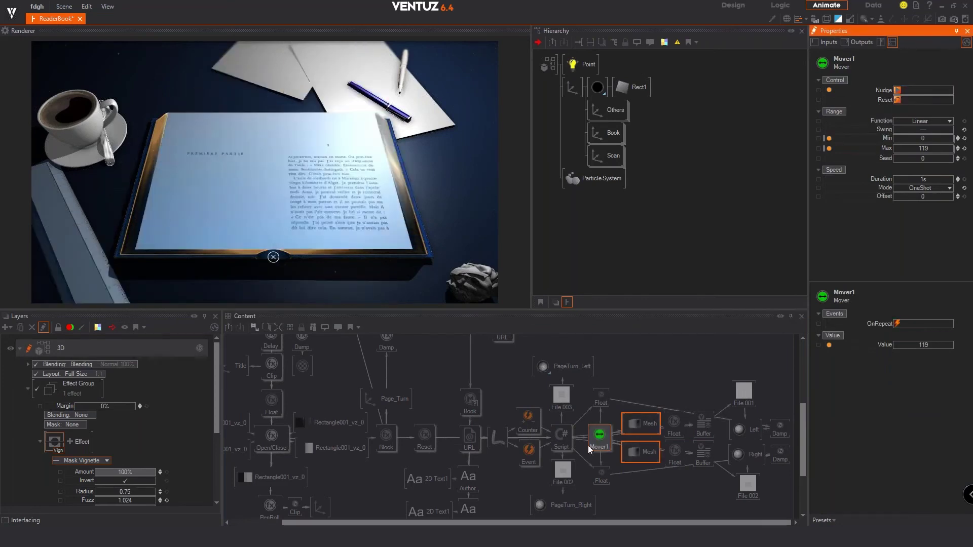
pyautogui.click(899, 91)
# Reopen the page-turning script, examine the TurnPage001, From and To assignments in OnTurnPage, and save and close it.
pyautogui.doubleClick(555, 439)
pyautogui.scroll(-15, 343, 304)
pyautogui.scroll(-5, 343, 305)
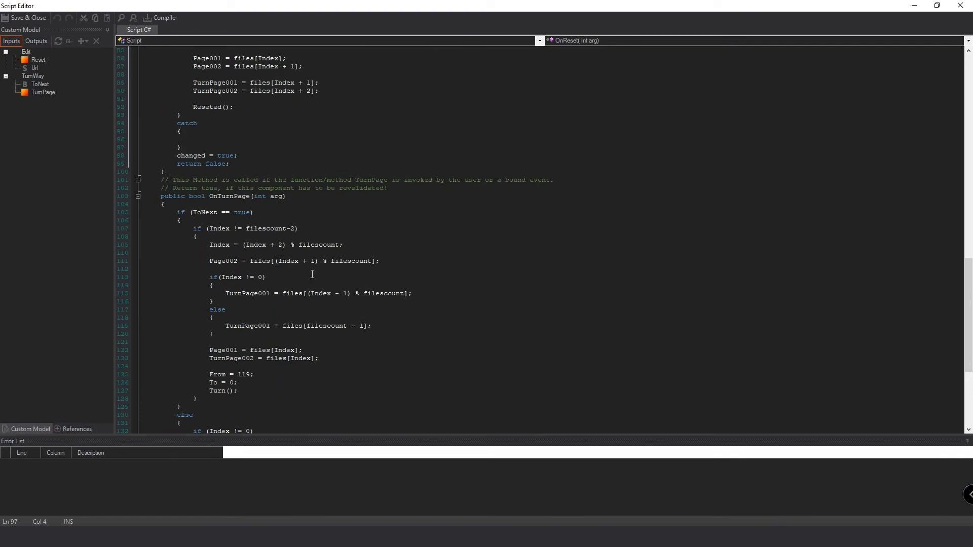
pyautogui.scroll(-2, 313, 275)
pyautogui.moveTo(283, 247); pyautogui.dragTo(415, 244)
pyautogui.click(375, 277)
pyautogui.scroll(-5, 344, 290)
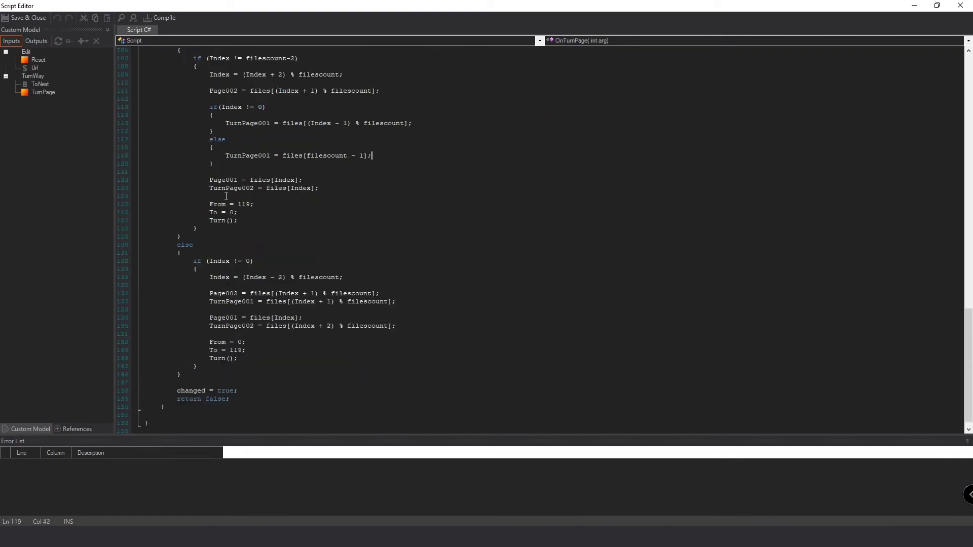
pyautogui.moveTo(211, 204); pyautogui.dragTo(254, 204)
pyautogui.click(246, 213)
pyautogui.click(23, 17)
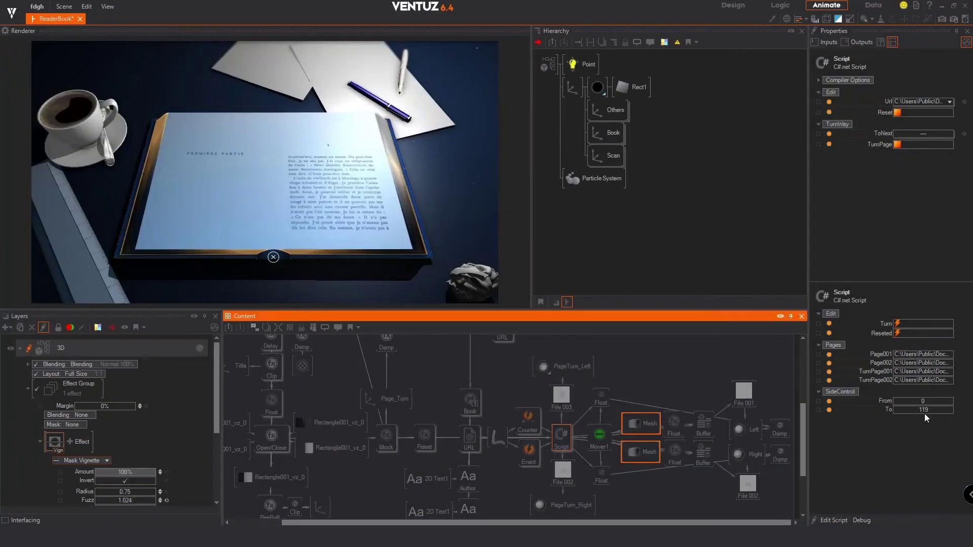
# Compare the Script's From and To outputs with Mover1's Min and Max values and the upper Mesh node's Subset.
pyautogui.click(923, 401)
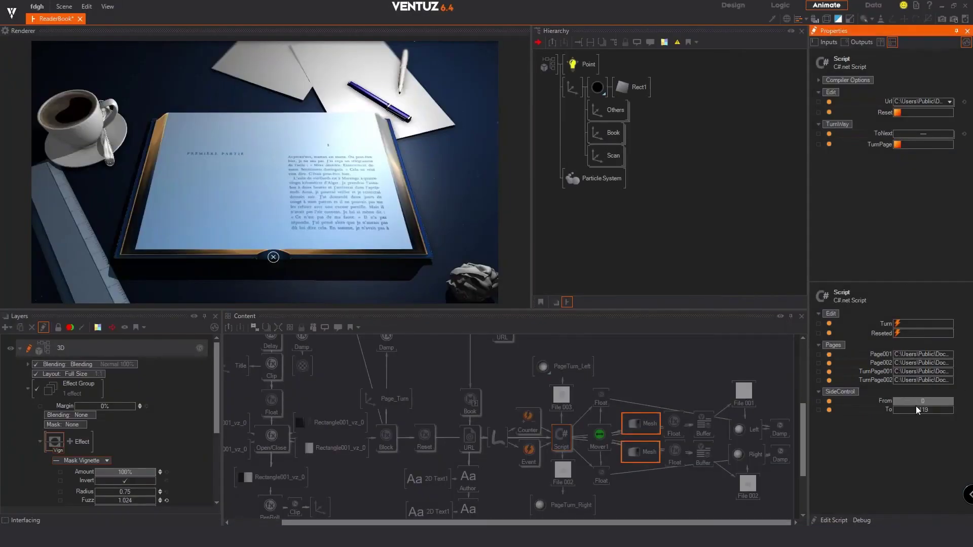
pyautogui.click(600, 437)
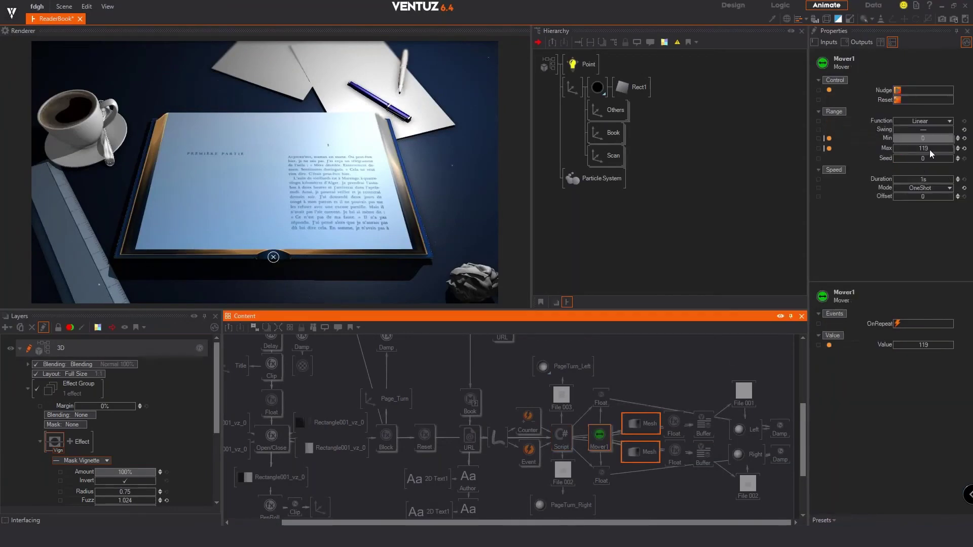
pyautogui.click(648, 430)
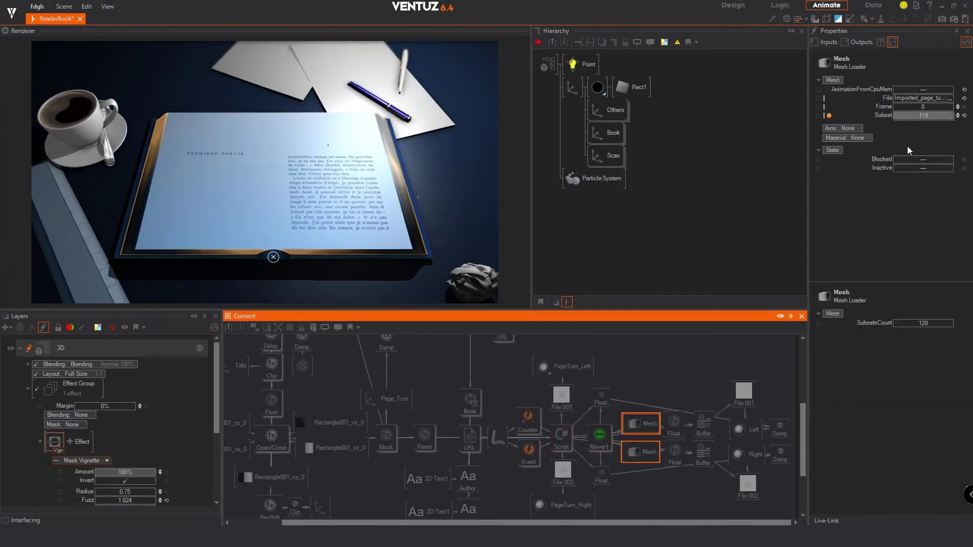
pyautogui.click(594, 449)
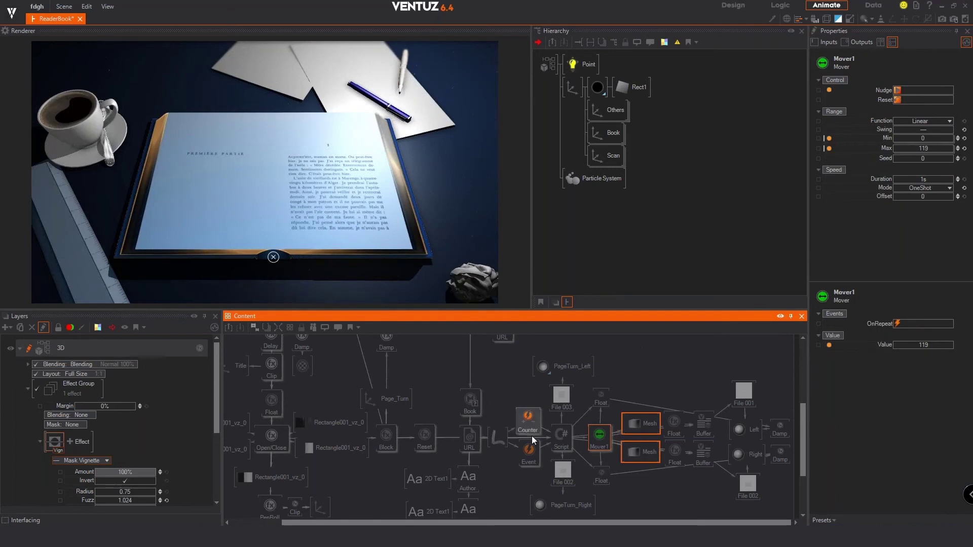
pyautogui.click(559, 435)
# Swipe the rendered book's pages forward and back to check the Script's ToNext input and Mover1's Min and Max.
pyautogui.moveTo(351, 192); pyautogui.dragTo(110, 249)
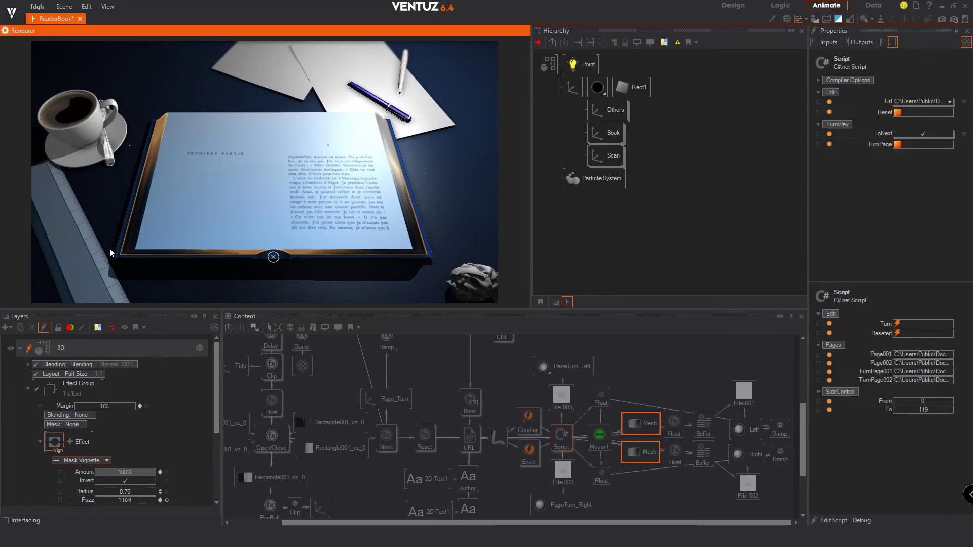
pyautogui.click(594, 440)
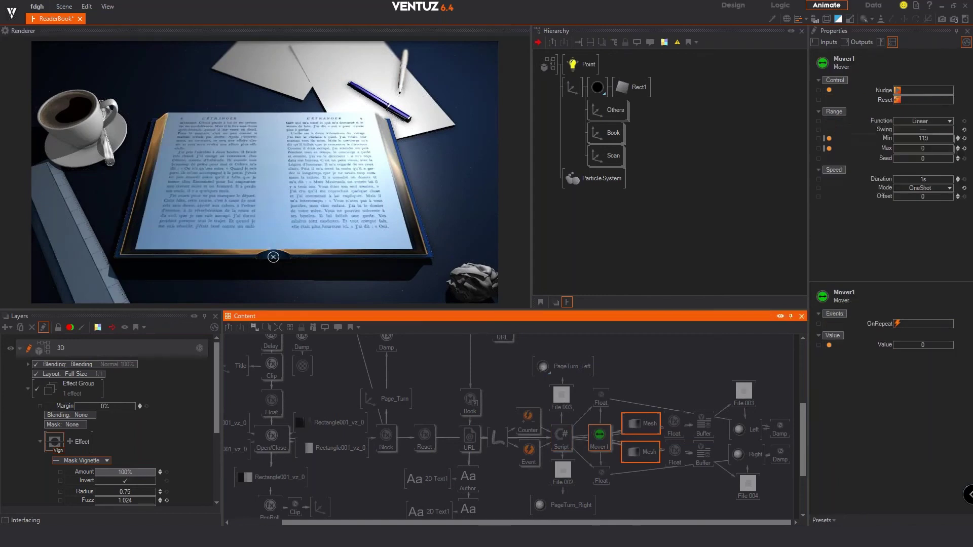
pyautogui.moveTo(350, 200); pyautogui.dragTo(103, 211)
pyautogui.moveTo(169, 195); pyautogui.dragTo(409, 186)
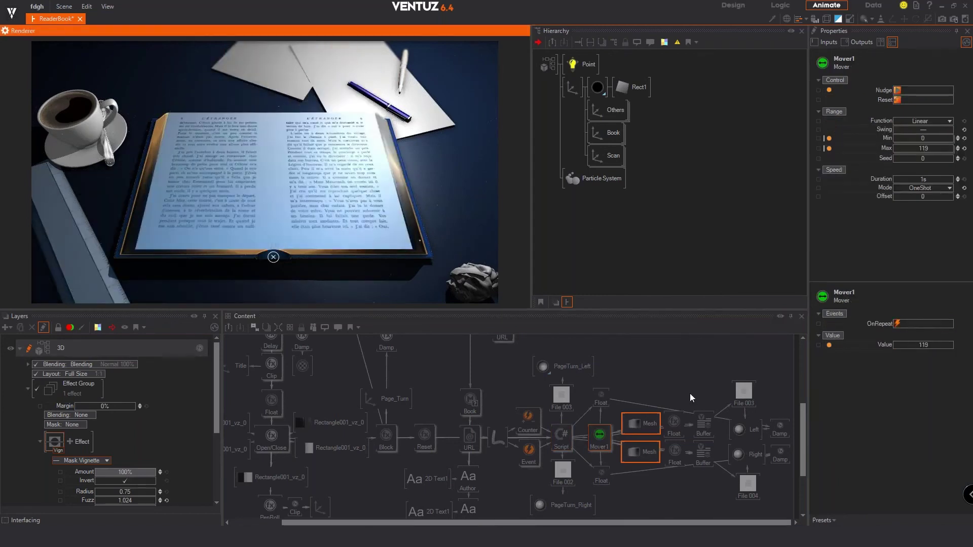
# Inspect the Float expression and Buffer nodes behind the page meshes and test turning the rendered page forward.
pyautogui.click(683, 454)
pyautogui.click(669, 417)
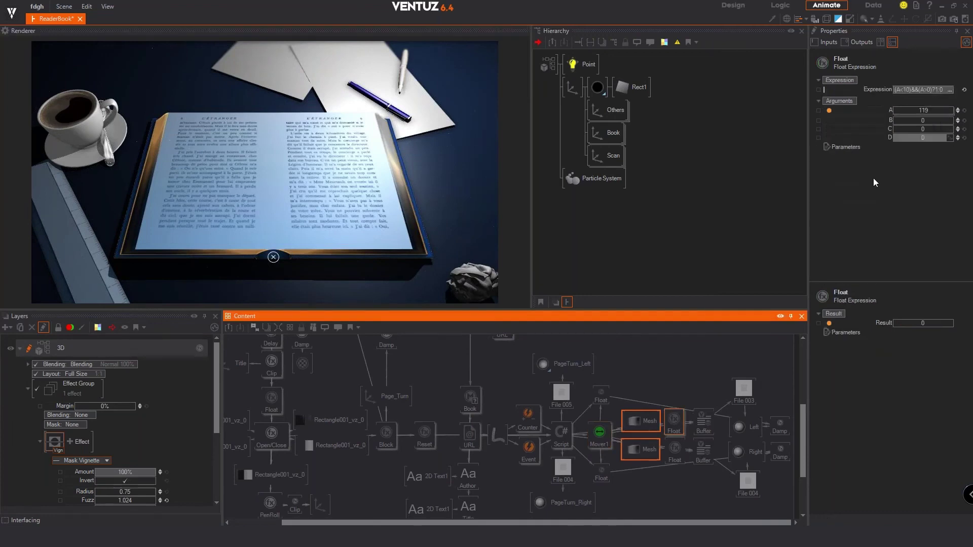
pyautogui.click(704, 450)
pyautogui.click(706, 429)
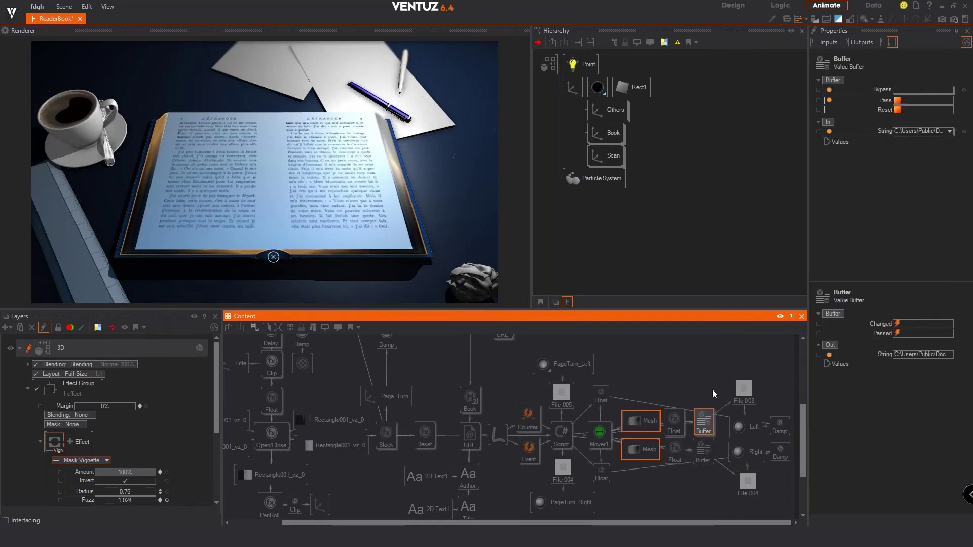
pyautogui.click(200, 198)
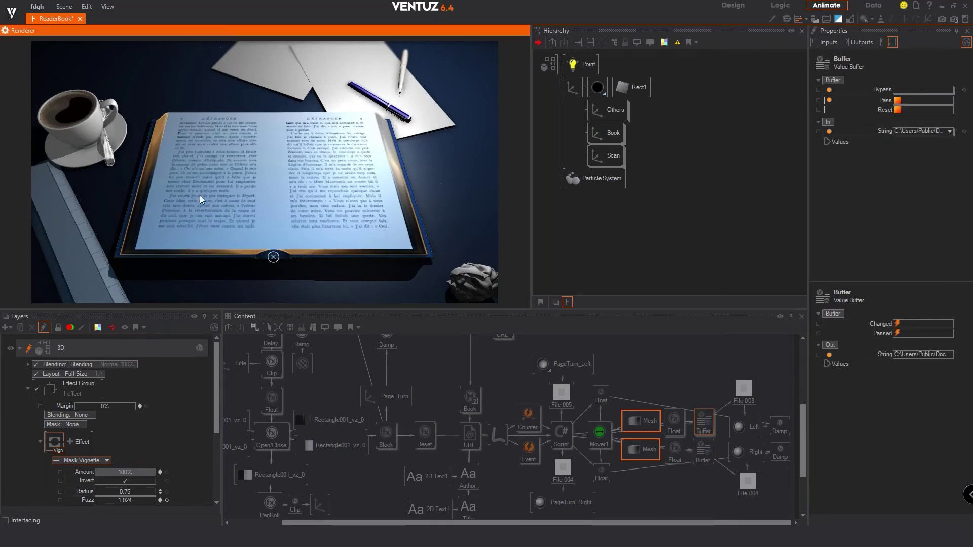
pyautogui.click(165, 237)
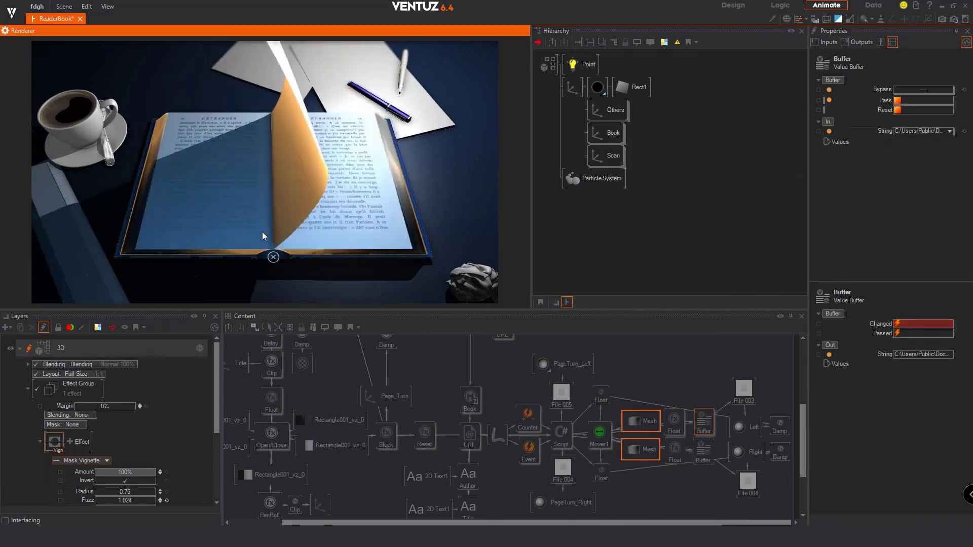
# Locate the String Array node beside the barcode Script and inspect its book code entry.
pyautogui.moveTo(649, 439); pyautogui.dragTo(707, 538, button='middle')
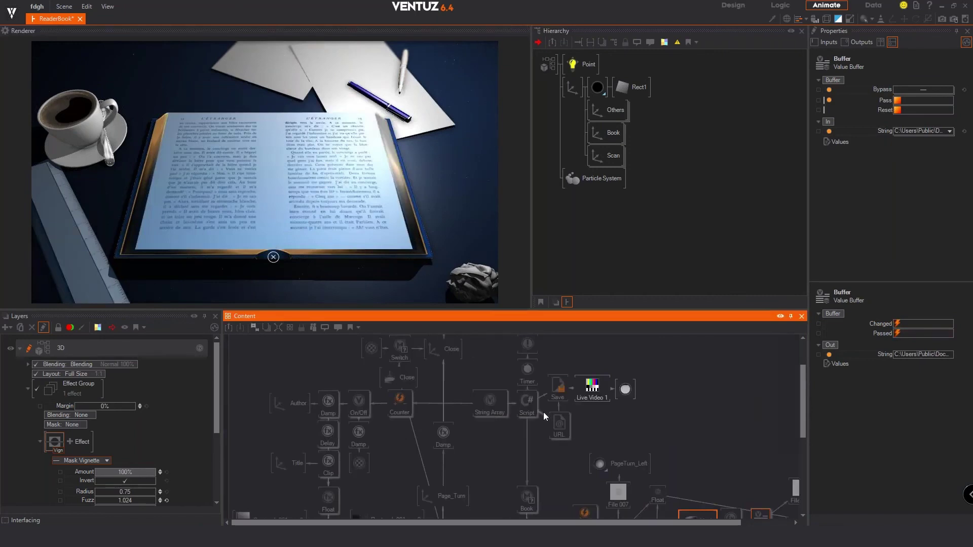
pyautogui.moveTo(585, 442); pyautogui.dragTo(496, 395, button='middle')
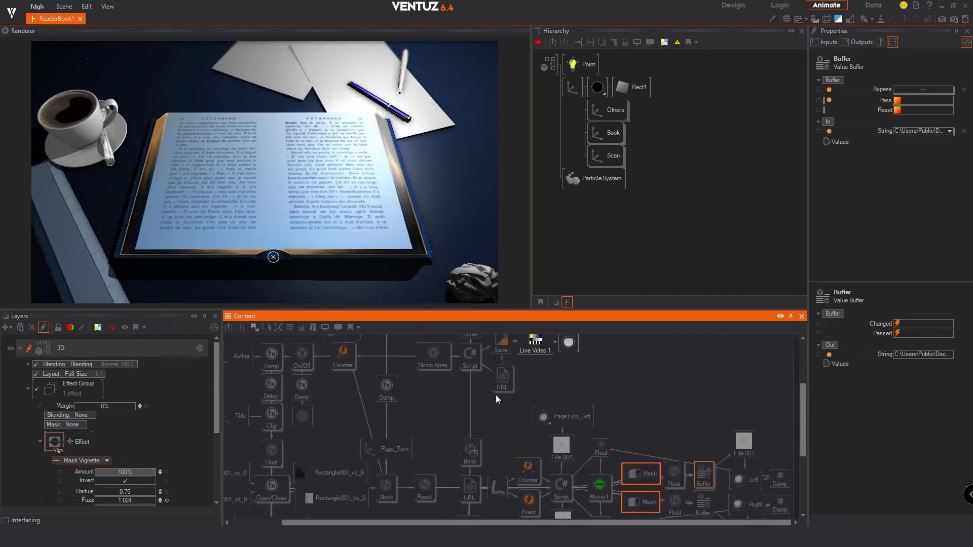
pyautogui.scroll(1, 496, 395)
pyautogui.click(442, 369)
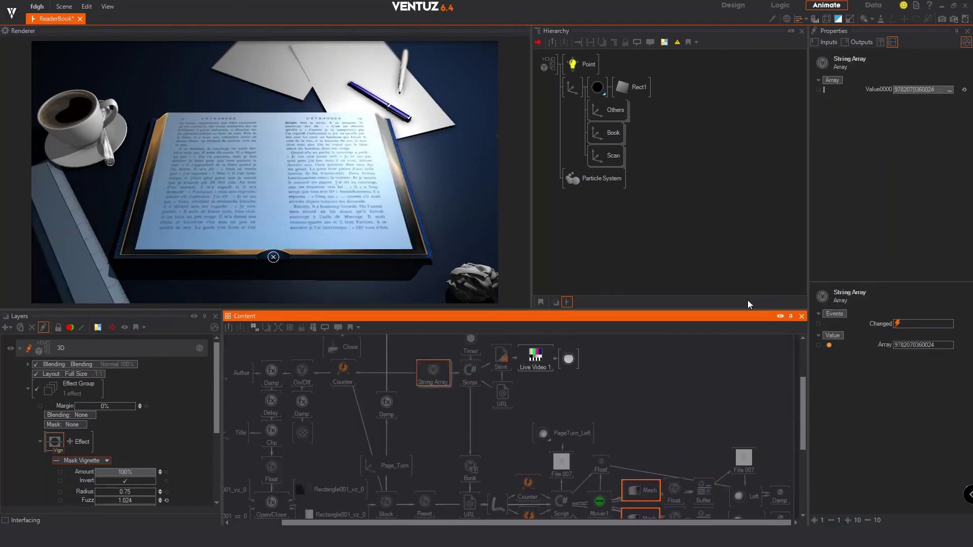
# Close the rendered book to return to barcode scanning and check the barcode Script's BookList input.
pyautogui.click(526, 176)
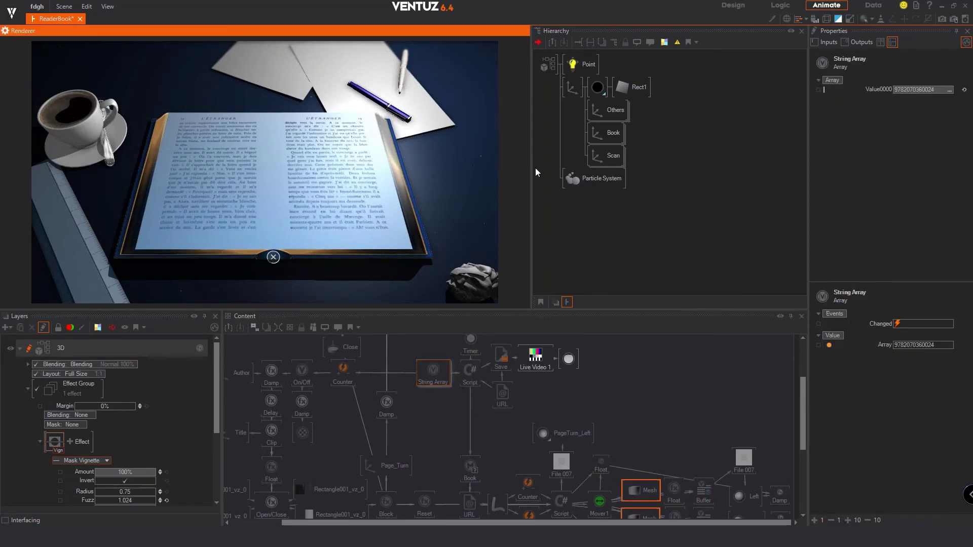
pyautogui.click(273, 257)
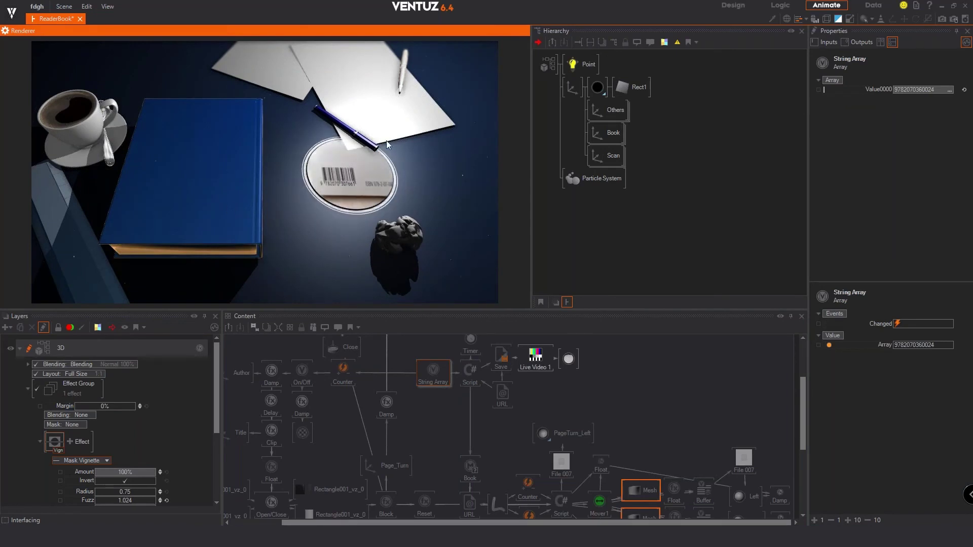
pyautogui.click(468, 374)
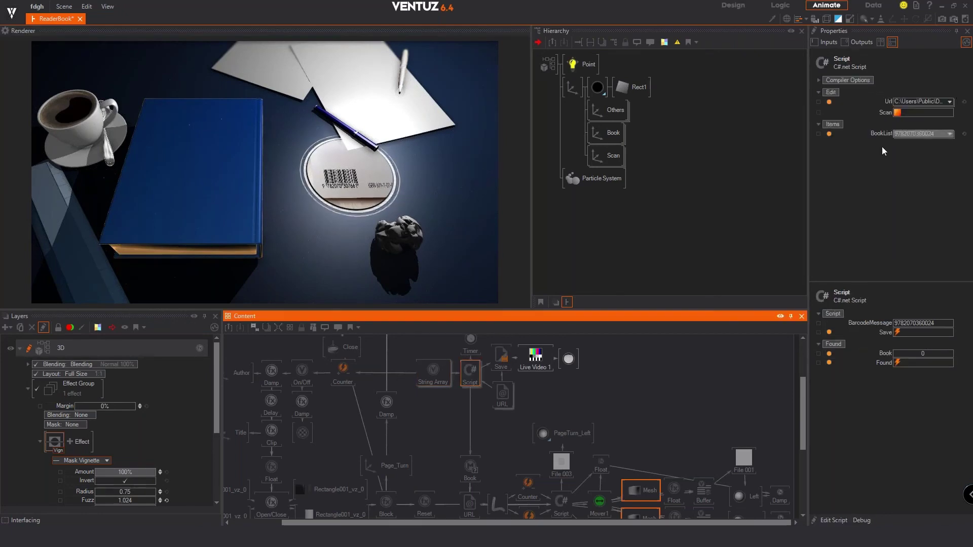
pyautogui.click(428, 372)
pyautogui.click(816, 519)
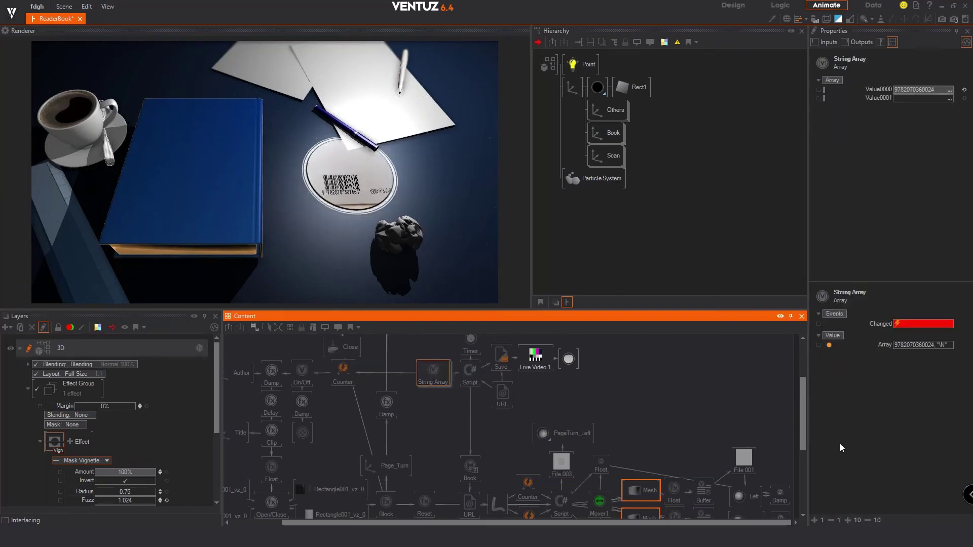
pyautogui.click(909, 97)
pyautogui.write('978')
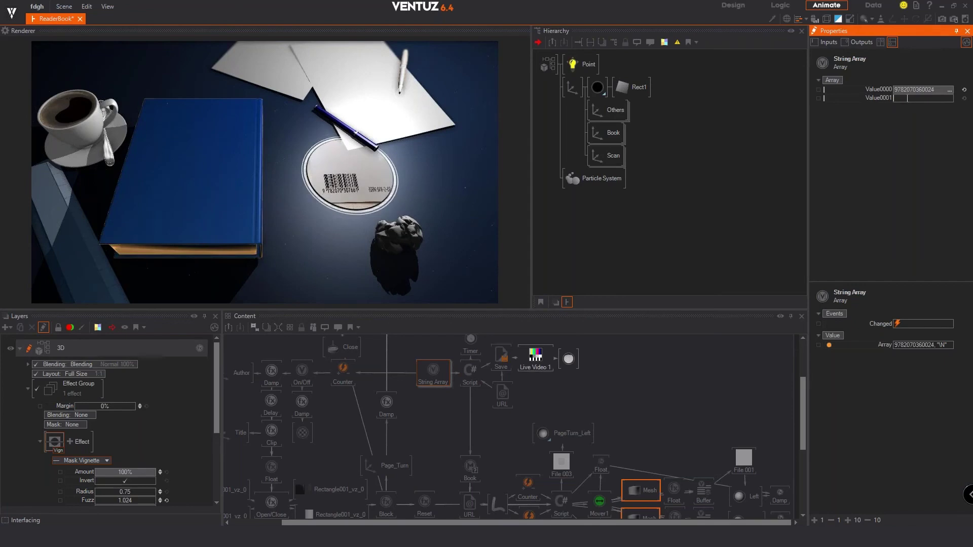
pyautogui.write('207')
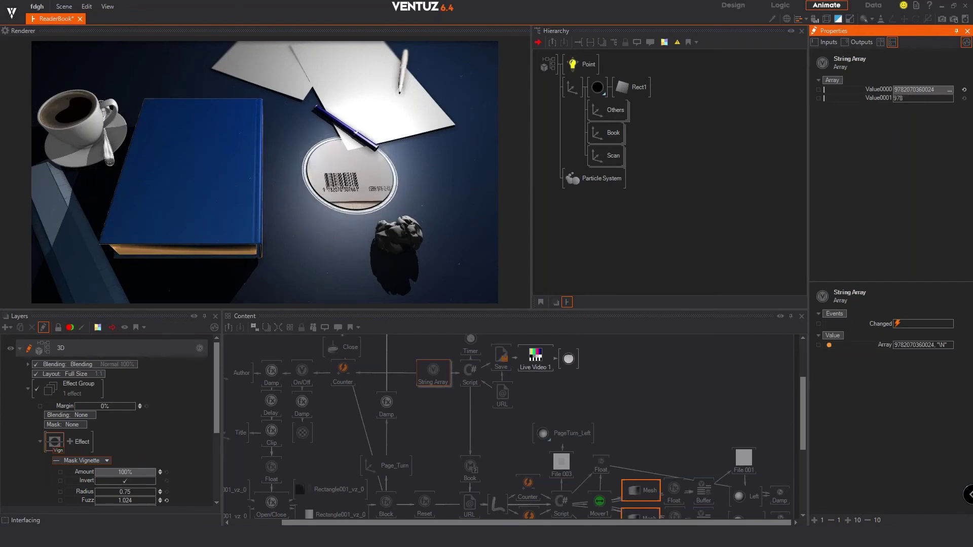
pyautogui.write('0')
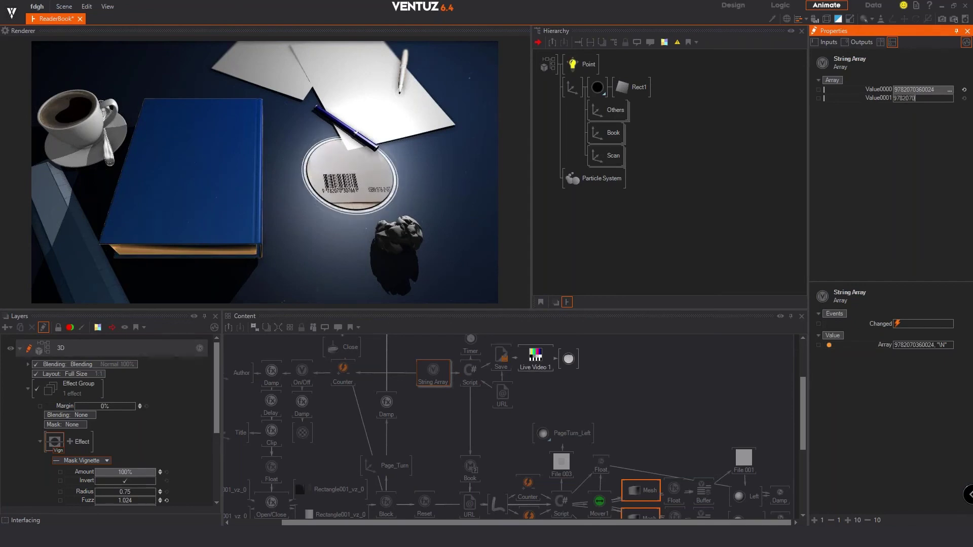
pyautogui.write('30')
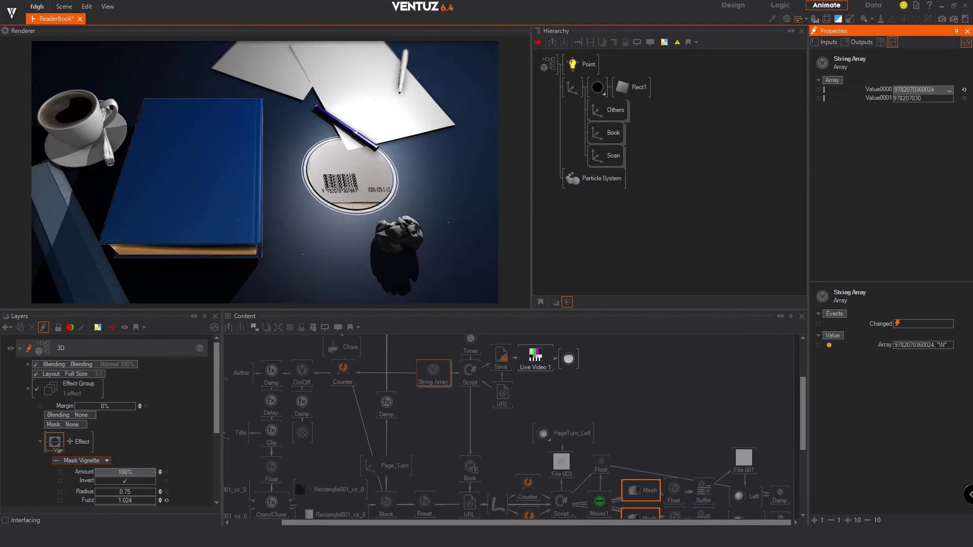
pyautogui.write('7661')
pyautogui.press('Return')
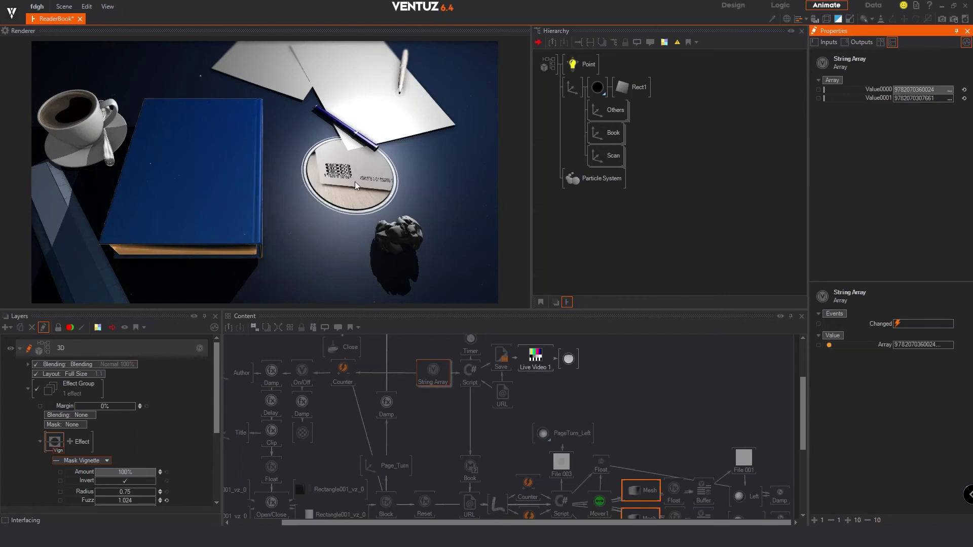
pyautogui.click(476, 378)
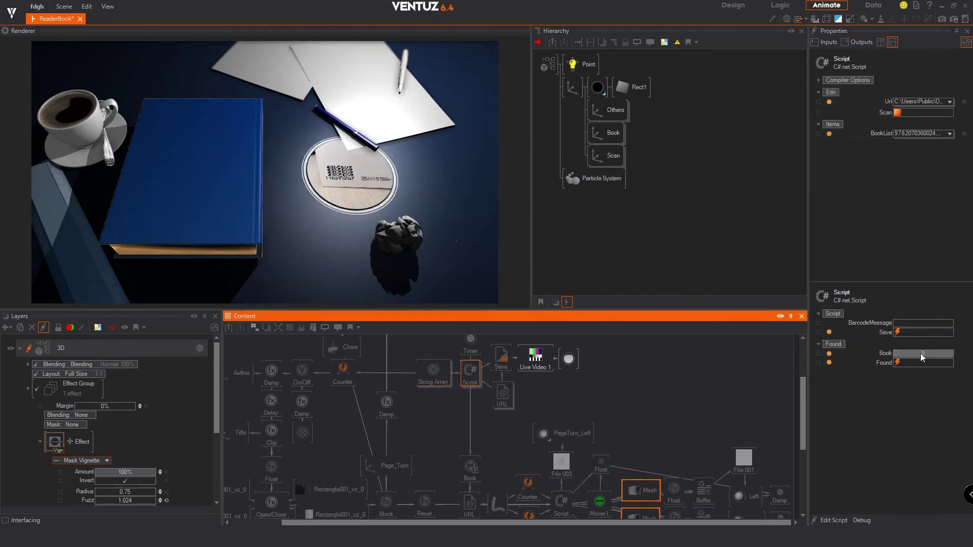
# Trigger a scan from the barcode Script to open the matched book and inspect the Book Multi Switch entries.
pyautogui.click(911, 112)
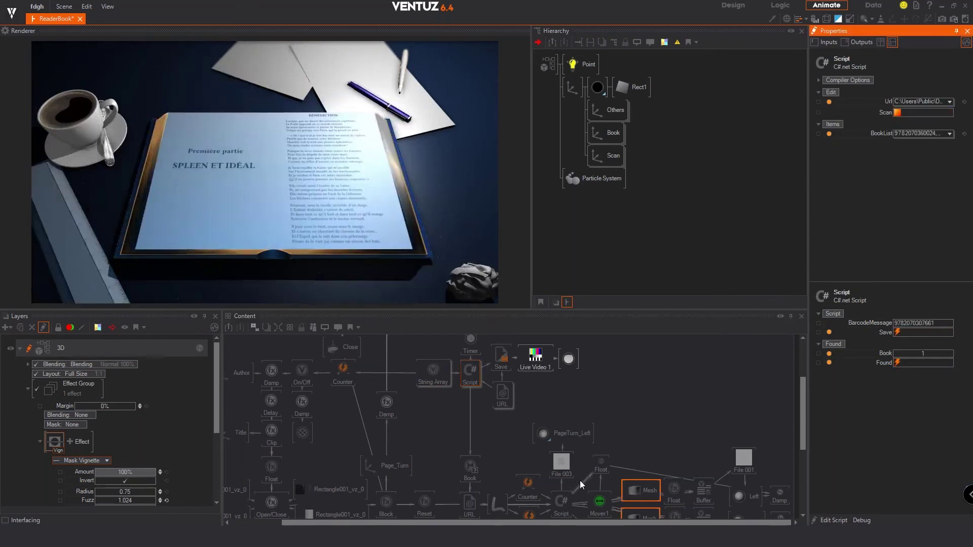
pyautogui.moveTo(580, 481); pyautogui.dragTo(593, 425, button='middle')
pyautogui.click(482, 422)
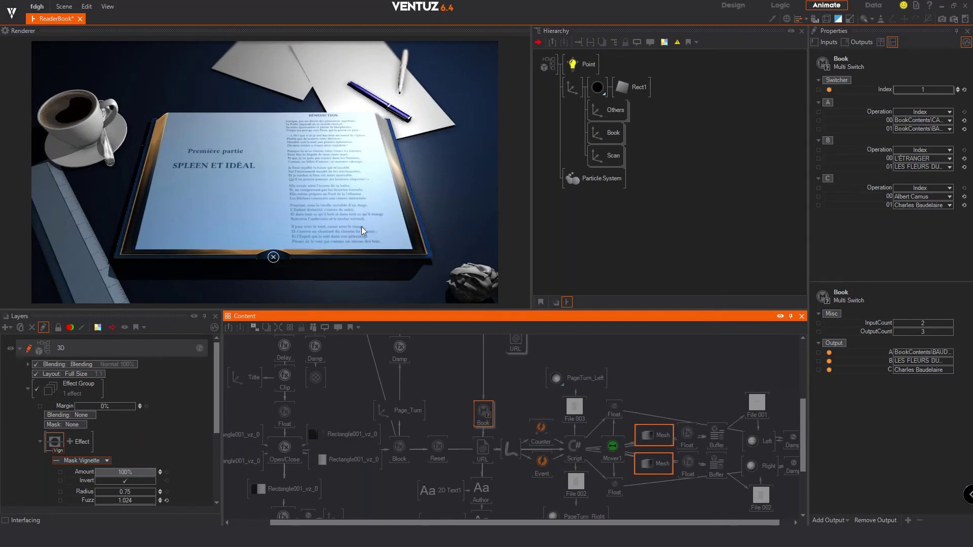
# Turn three pages forward in the rendered book and close it to return to barcode scanning.
pyautogui.moveTo(355, 218); pyautogui.dragTo(173, 217)
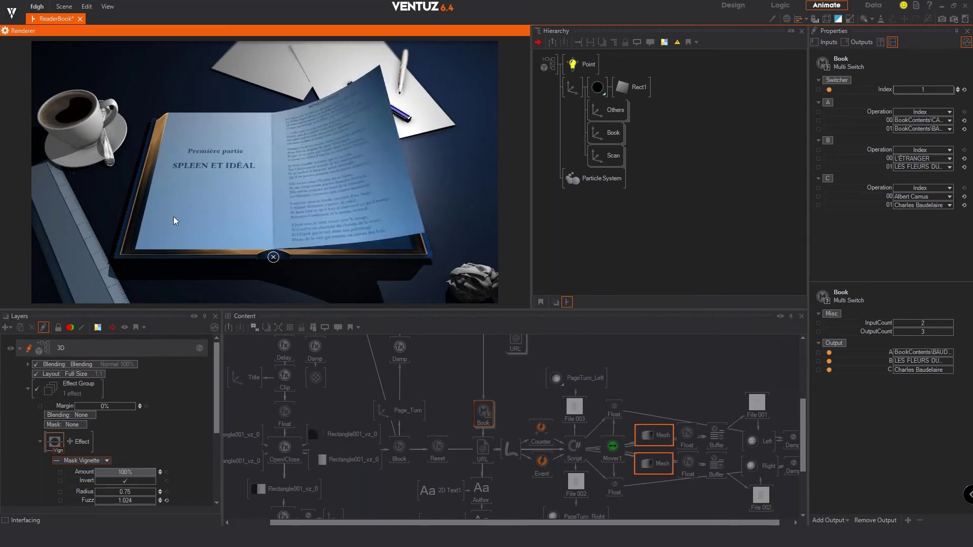
pyautogui.moveTo(355, 215); pyautogui.dragTo(163, 214)
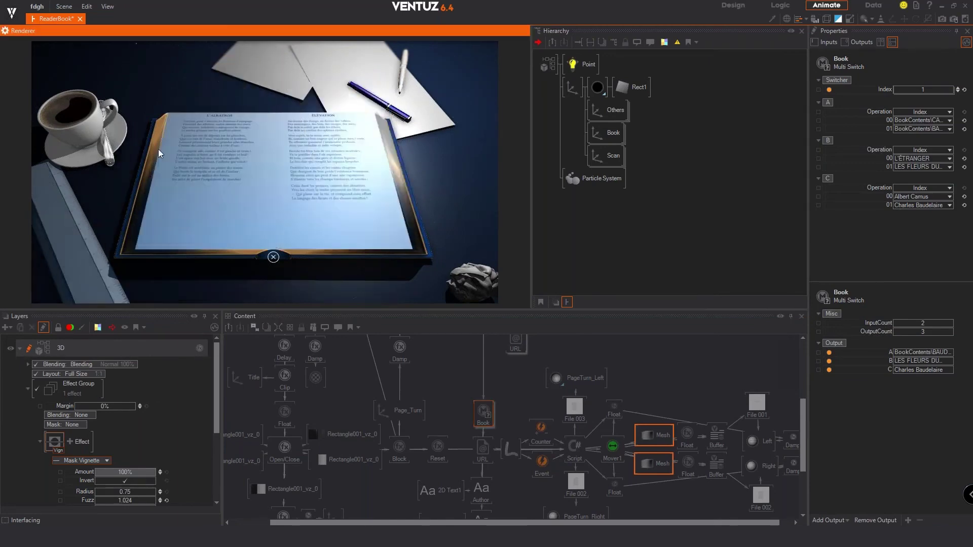
pyautogui.moveTo(321, 171); pyautogui.dragTo(166, 196)
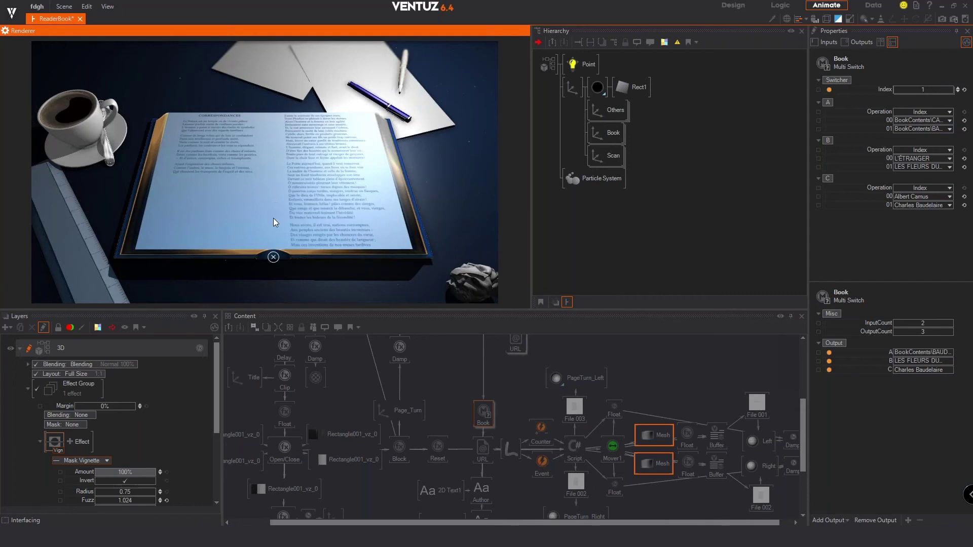
pyautogui.scroll(-3, 573, 457)
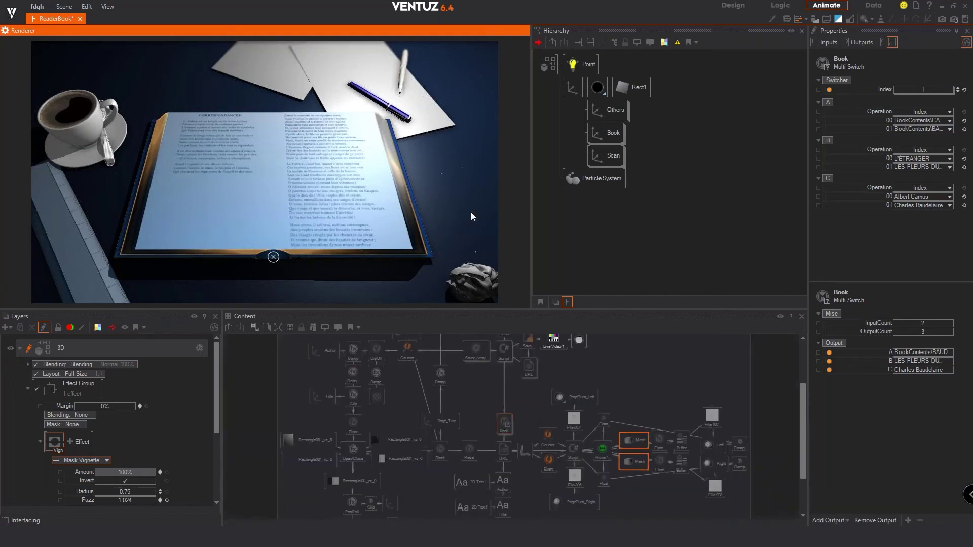
pyautogui.click(273, 257)
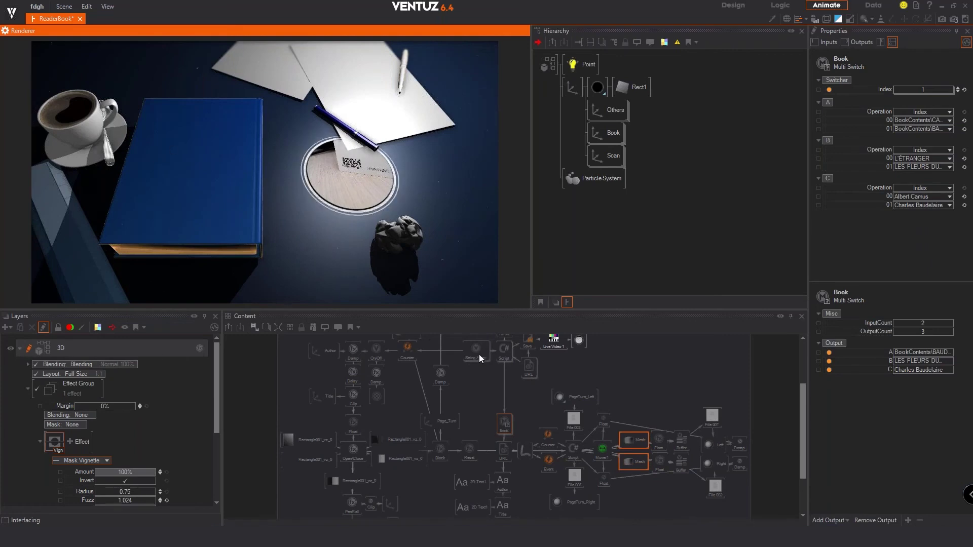
# Inspect the properties of the page-turning Script and the barcode Script in the content graph.
pyautogui.click(509, 366)
pyautogui.scroll(-2, 510, 406)
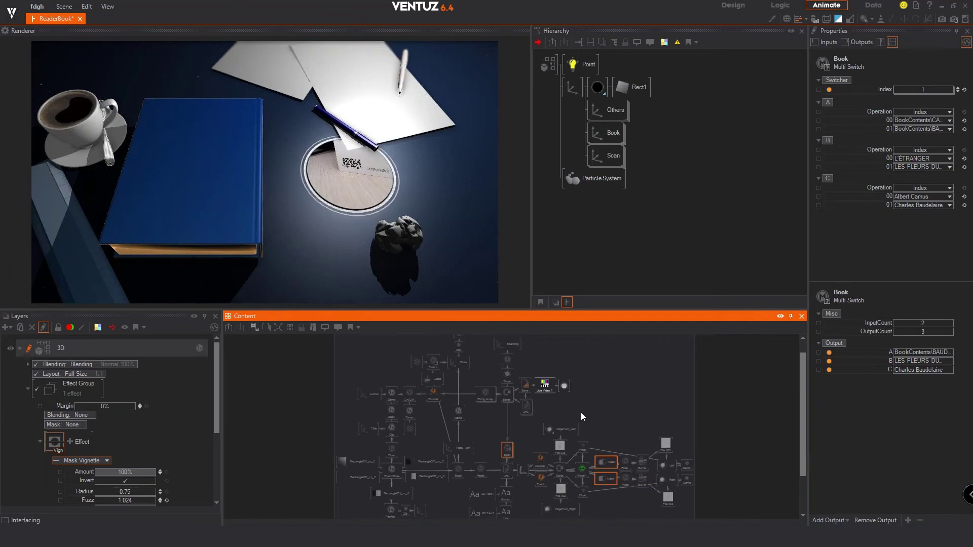
pyautogui.scroll(2, 584, 446)
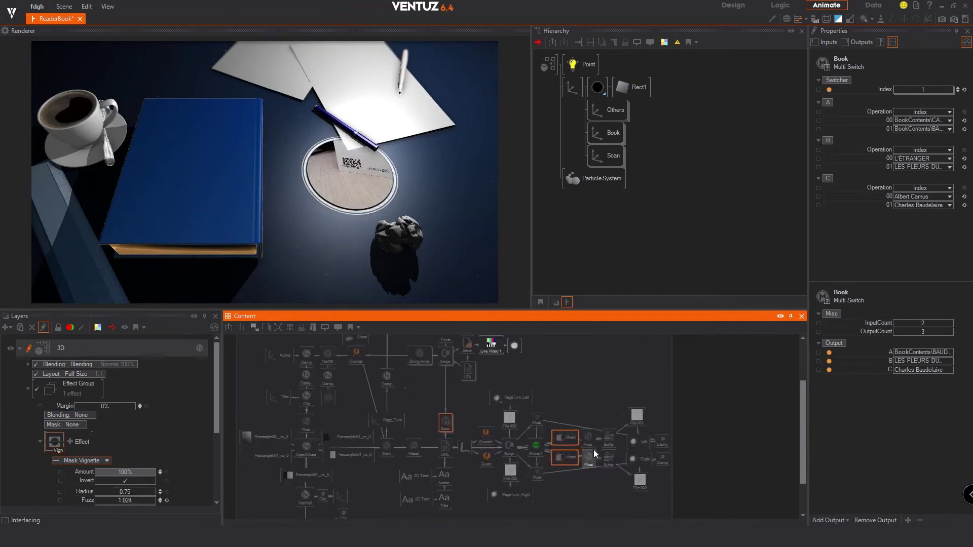
pyautogui.scroll(2, 594, 449)
pyautogui.click(580, 443)
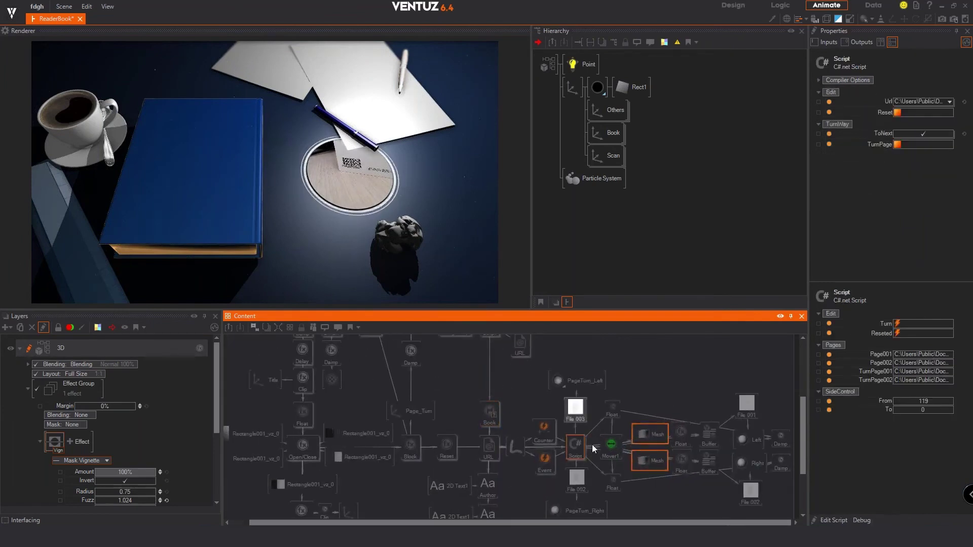
pyautogui.scroll(3, 552, 480)
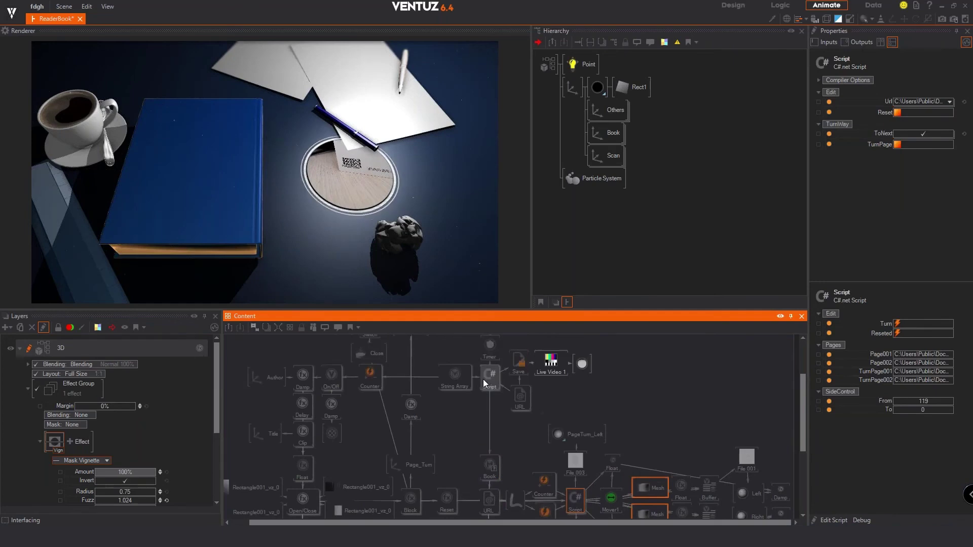
pyautogui.click(482, 379)
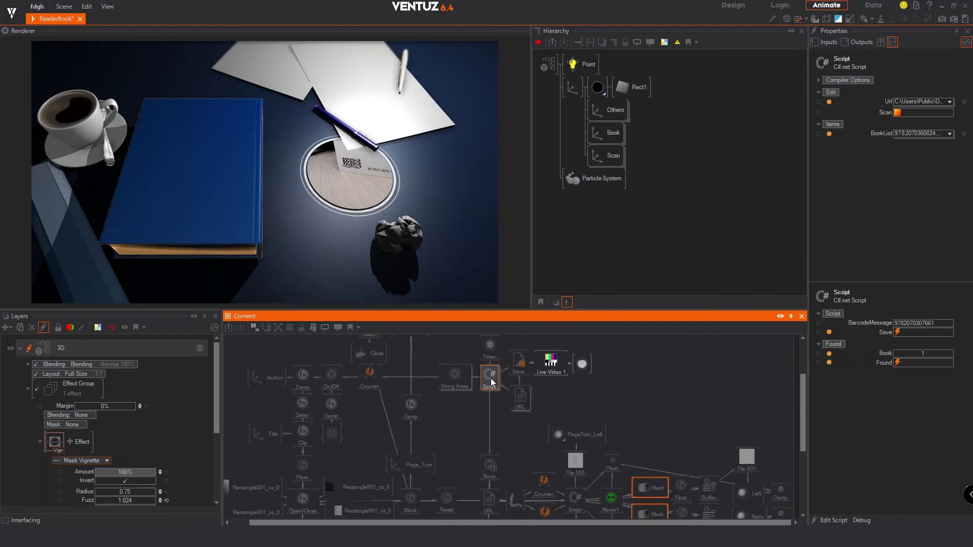
# Expand the Book branch in the Hierarchy and inspect the Mesh loader under PageTurn_Left.
pyautogui.click(607, 114)
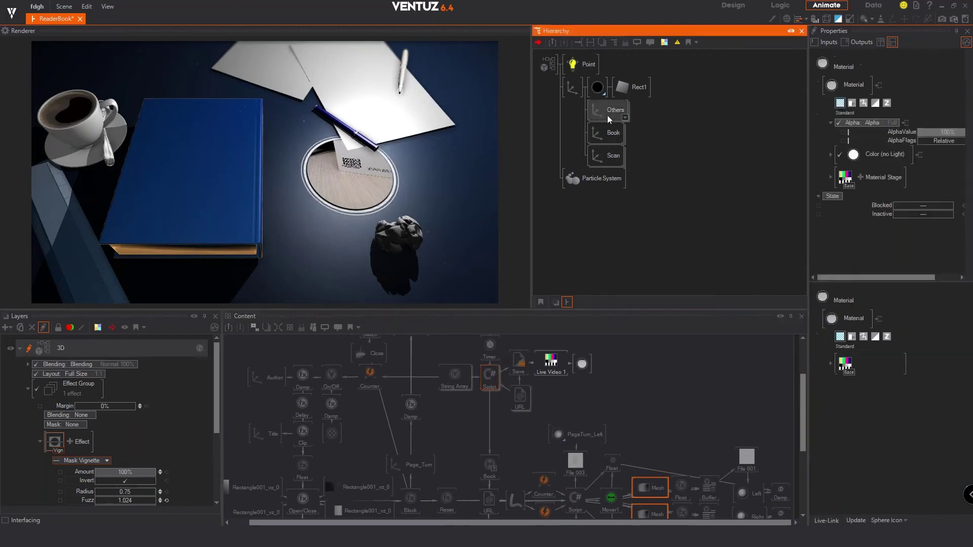
pyautogui.click(567, 82)
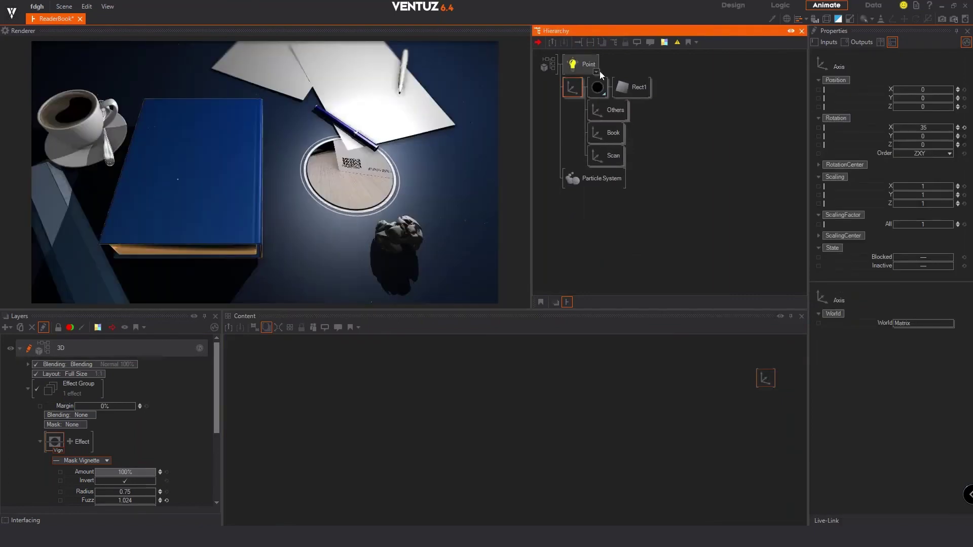
pyautogui.click(609, 114)
pyautogui.click(604, 135)
pyautogui.click(621, 140)
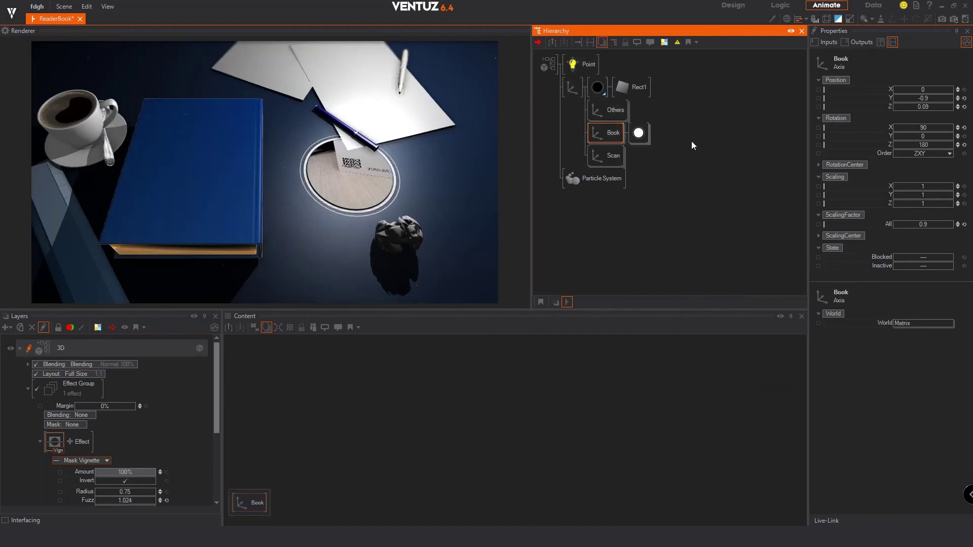
pyautogui.click(646, 139)
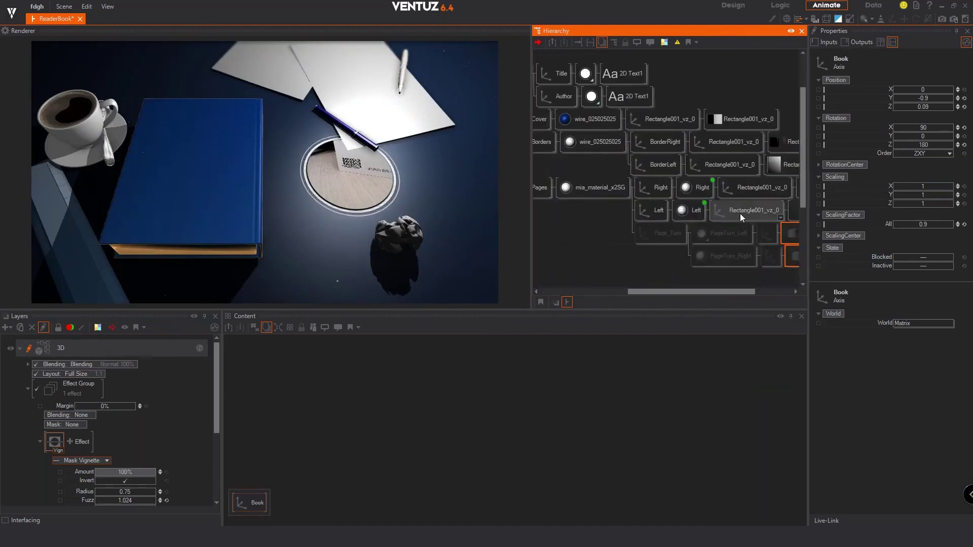
pyautogui.click(726, 227)
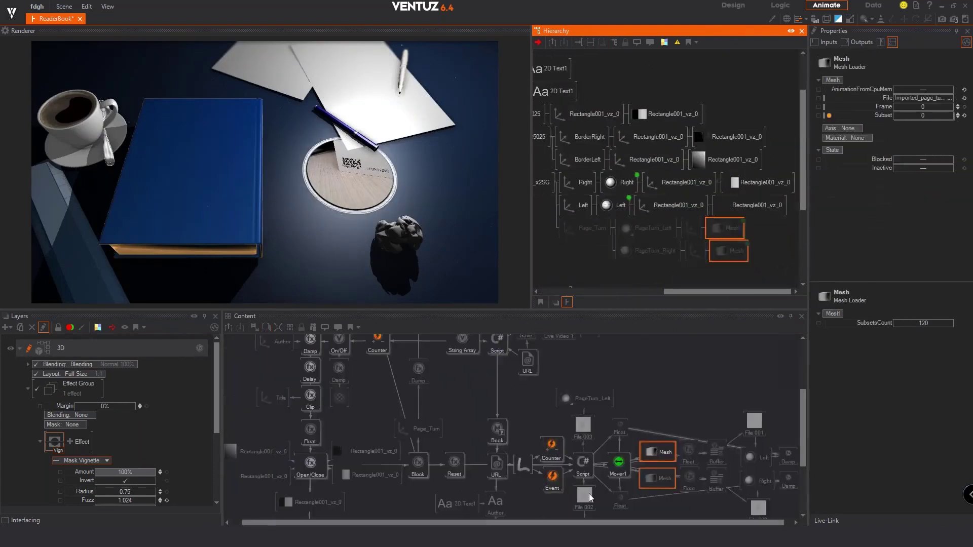
pyautogui.click(652, 455)
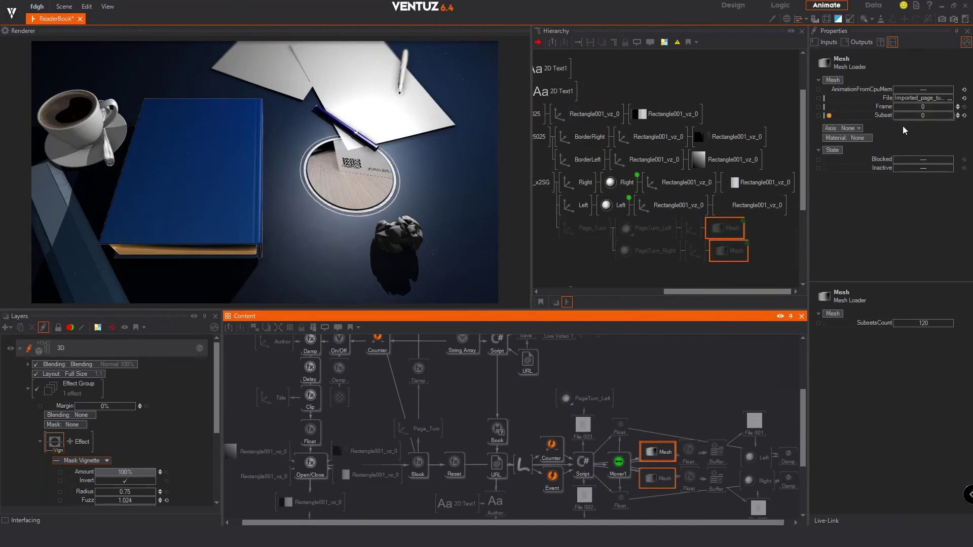
# Inspect the Infos axis inside the Book branch and the alpha Material above its Title and Author texts.
pyautogui.moveTo(621, 207)
pyautogui.mouseDown(button='middle')
pyautogui.moveTo(698, 224)
pyautogui.moveTo(716, 258)
pyautogui.mouseUp(button='middle')
pyautogui.moveTo(588, 200); pyautogui.dragTo(660, 204, button='middle')
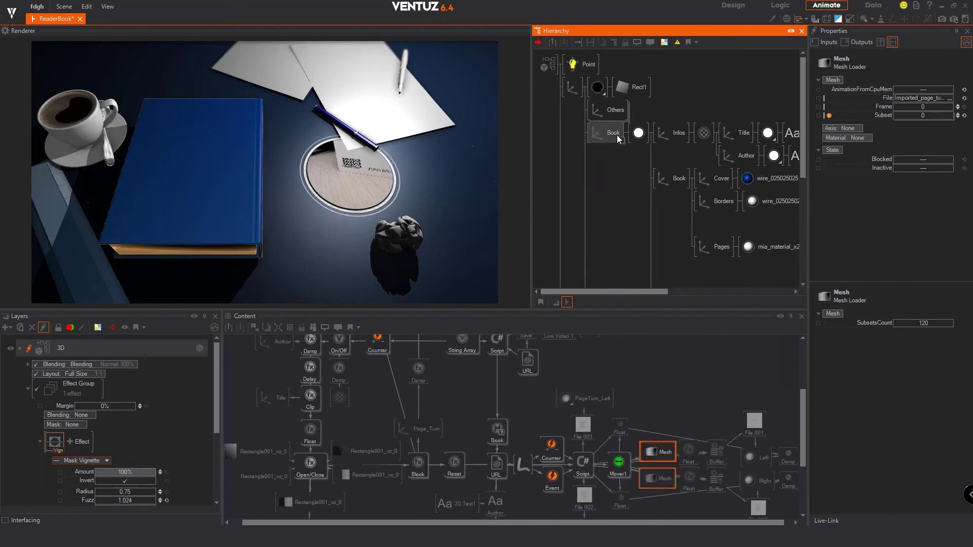
pyautogui.click(616, 135)
pyautogui.click(603, 130)
pyautogui.click(919, 89)
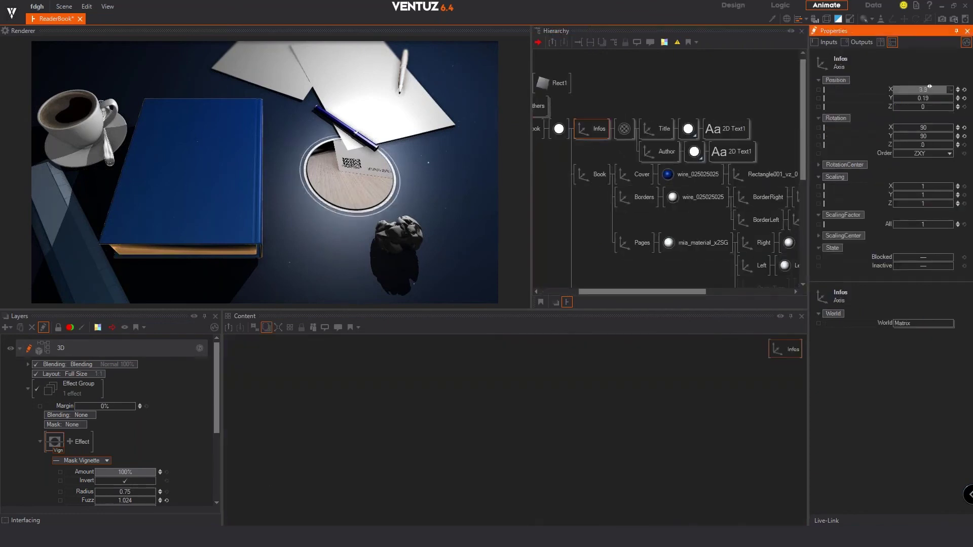
pyautogui.click(722, 129)
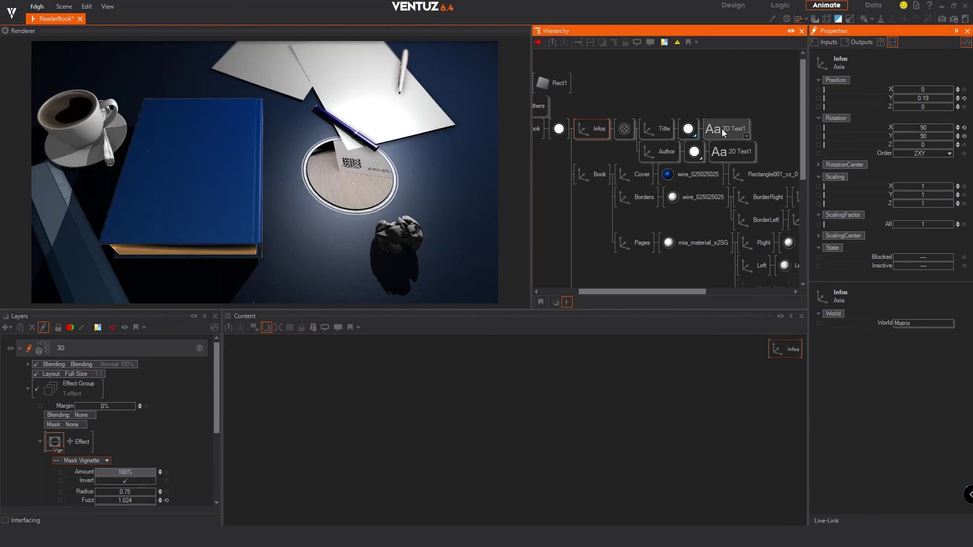
pyautogui.click(633, 131)
pyautogui.click(486, 455)
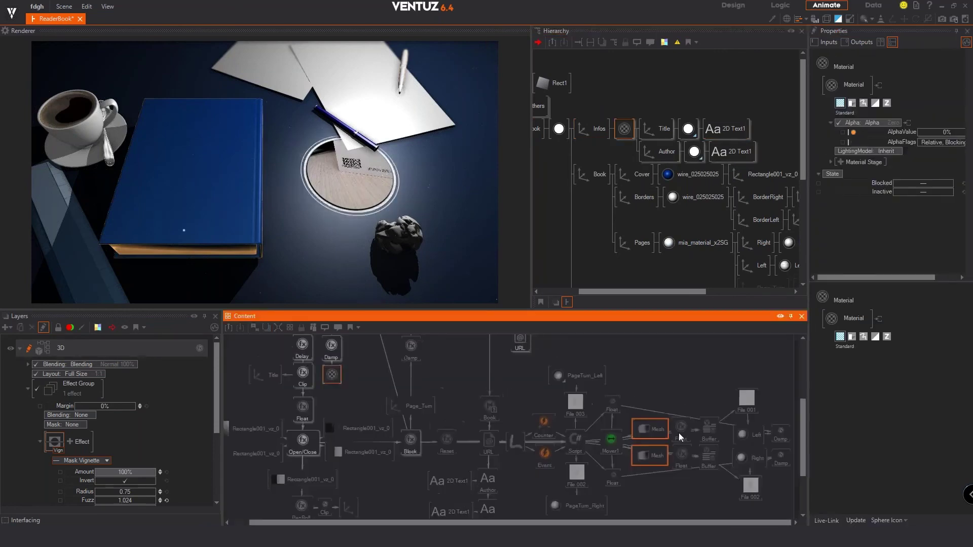
# Expand the Others branch to view its desk objects and reselect the alpha Material under the Book branch's Infos axis.
pyautogui.moveTo(594, 134); pyautogui.dragTo(674, 142, button='middle')
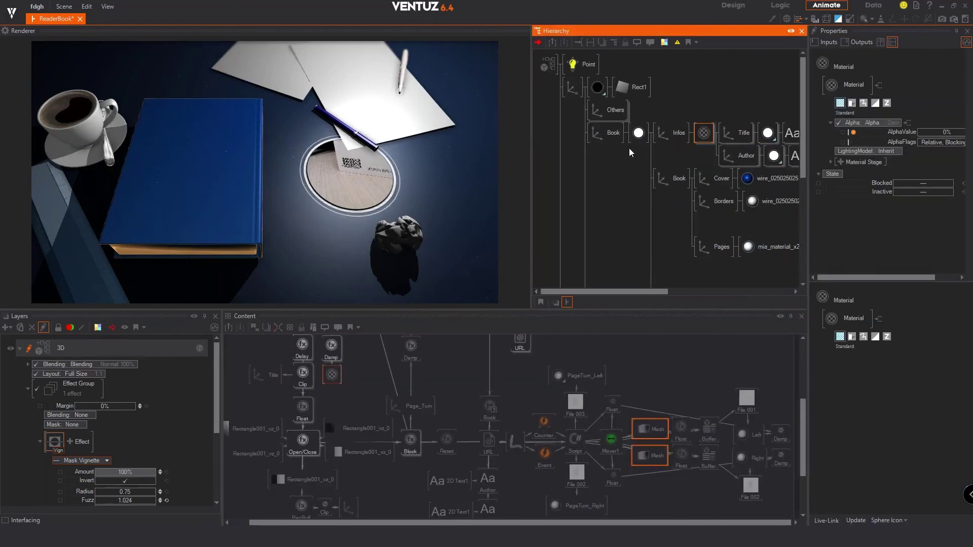
pyautogui.click(621, 141)
pyautogui.click(612, 118)
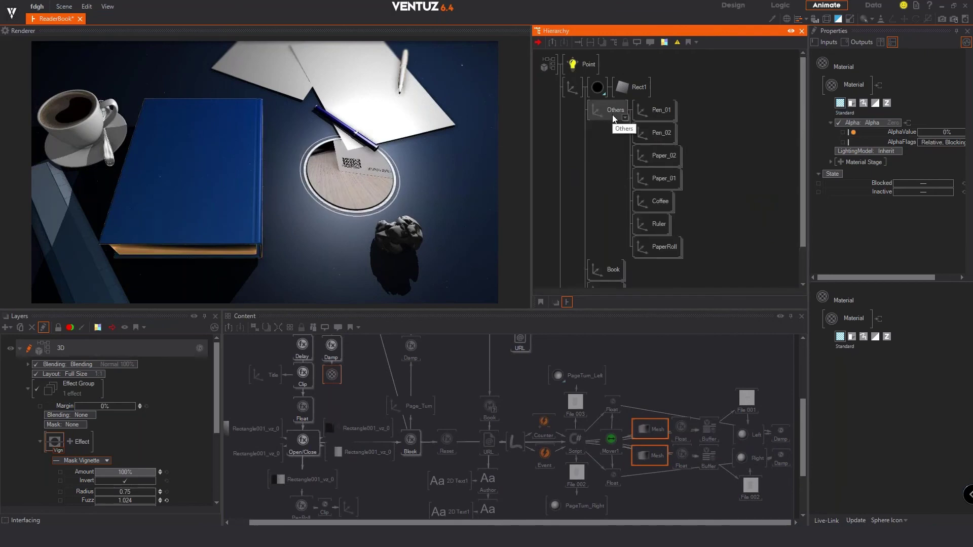
pyautogui.click(612, 115)
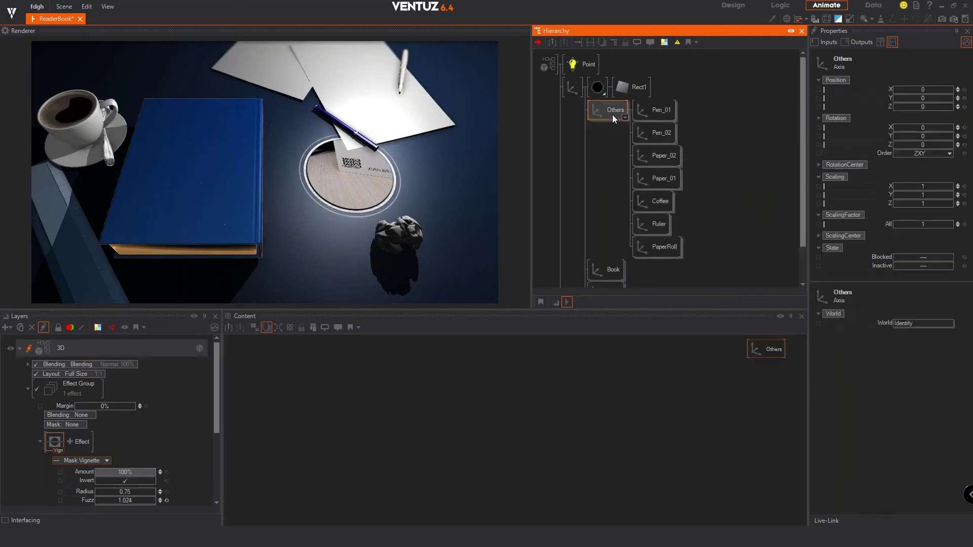
pyautogui.click(610, 272)
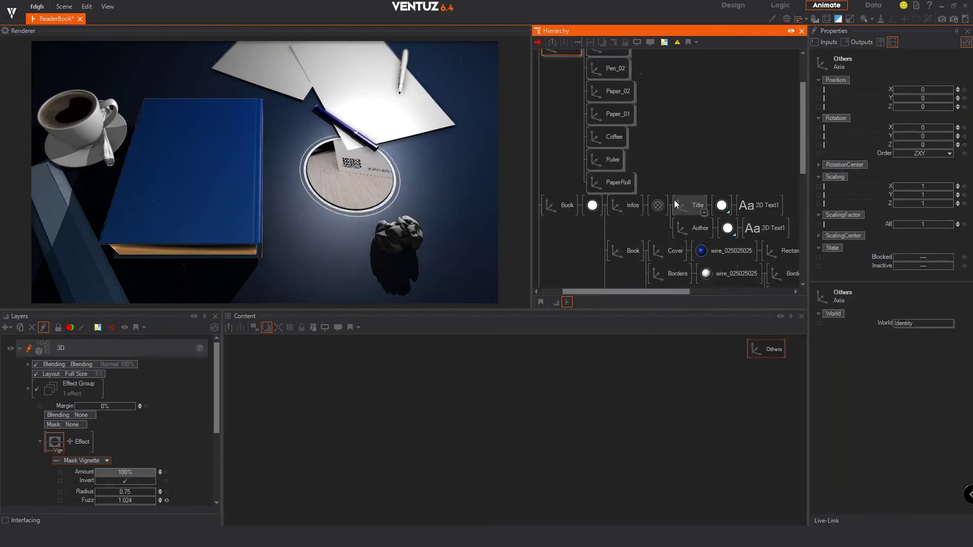
pyautogui.click(659, 205)
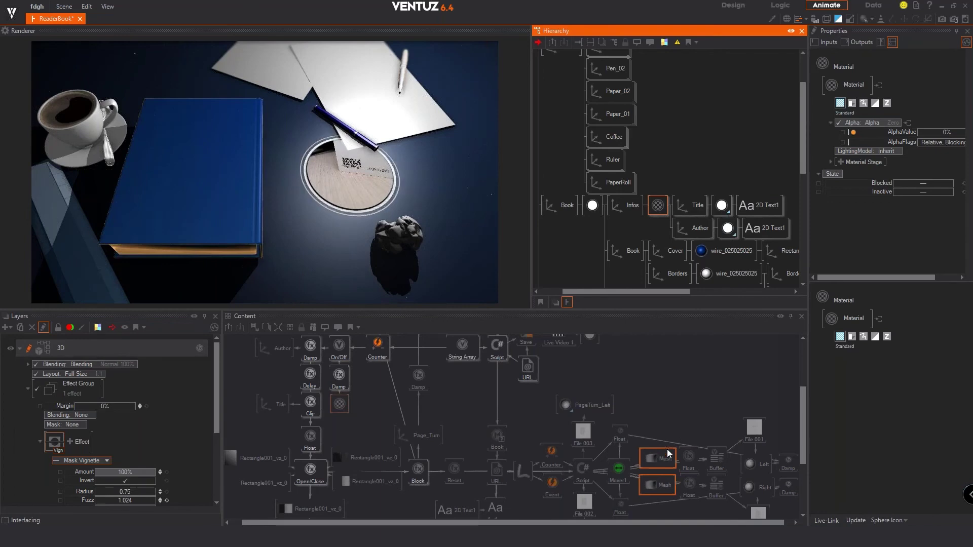
# Inspect the Mover1 node's range settings and the page Mesh loader that it drives.
pyautogui.click(620, 480)
pyautogui.click(898, 91)
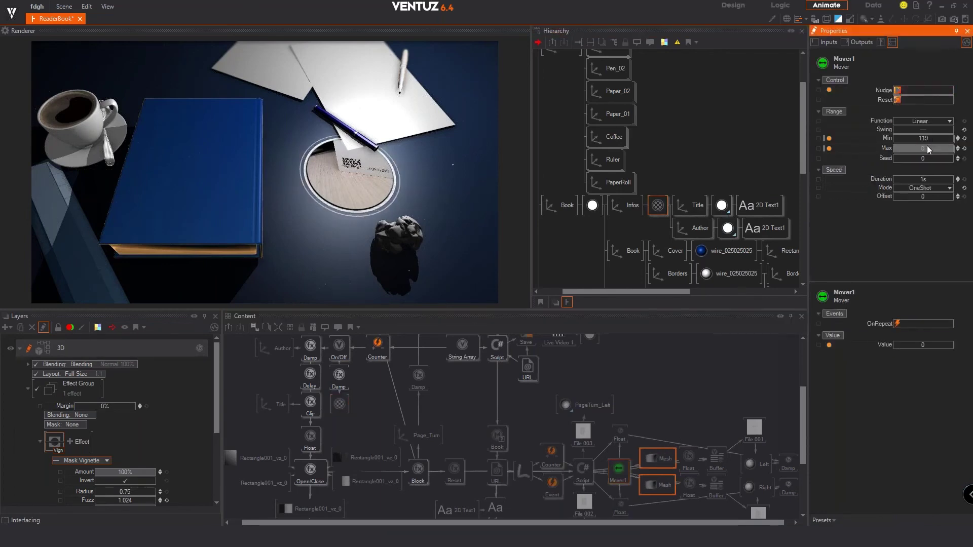
pyautogui.click(664, 458)
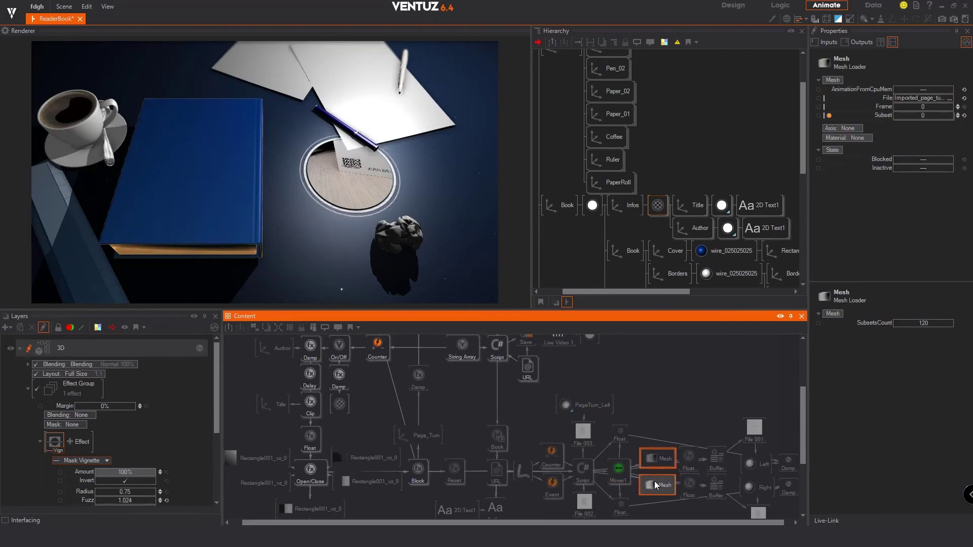
pyautogui.click(658, 205)
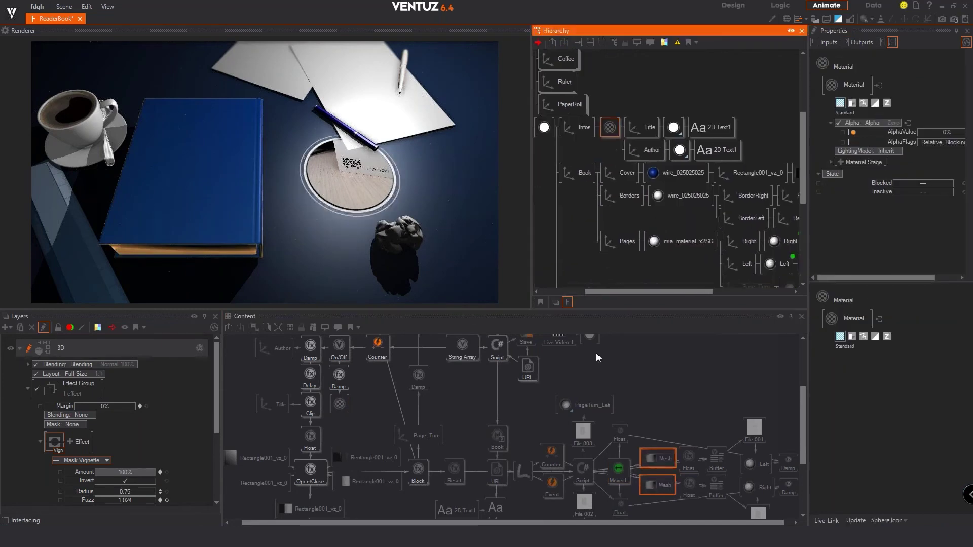
# Inspect the Open/Close Damper and the Float expression that controls it in the content graph.
pyautogui.moveTo(574, 421); pyautogui.dragTo(583, 379, button='middle')
pyautogui.moveTo(517, 373); pyautogui.dragTo(488, 402, button='middle')
pyautogui.moveTo(391, 368); pyautogui.dragTo(418, 435, button='middle')
pyautogui.moveTo(416, 498); pyautogui.dragTo(416, 373, button='middle')
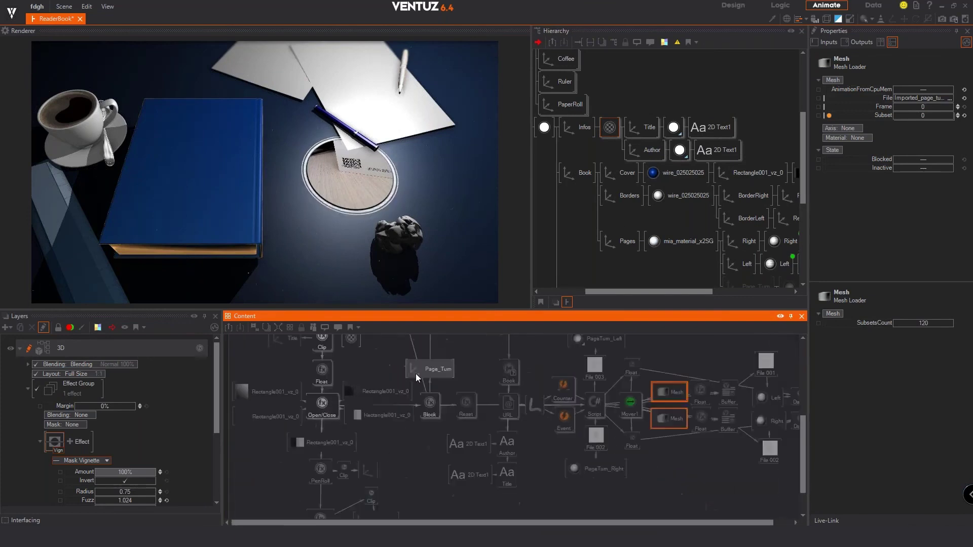
pyautogui.click(320, 400)
pyautogui.moveTo(320, 400)
pyautogui.mouseDown(button='middle')
pyautogui.moveTo(317, 391)
pyautogui.moveTo(329, 405)
pyautogui.mouseUp(button='middle')
pyautogui.scroll(1, 318, 392)
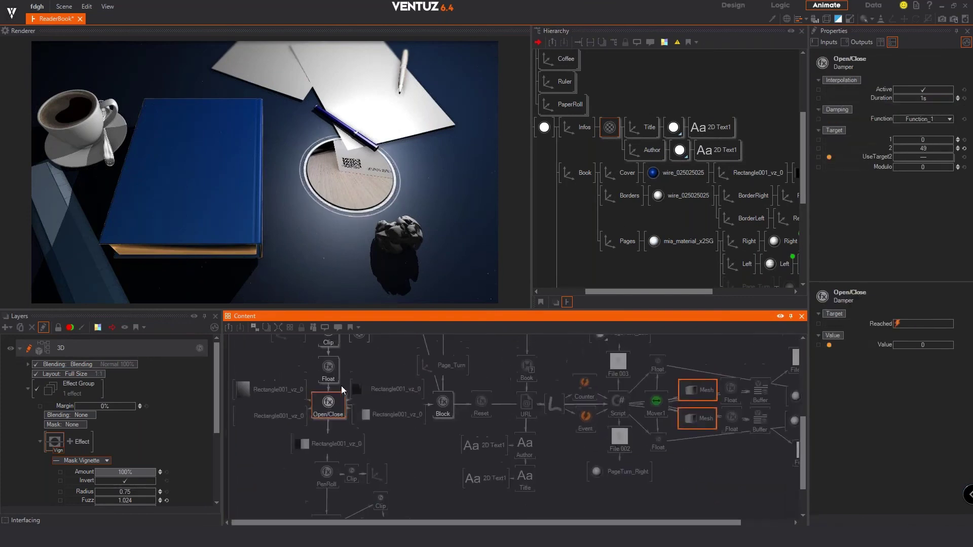
pyautogui.moveTo(329, 348); pyautogui.dragTo(336, 376, button='middle')
pyautogui.click(328, 395)
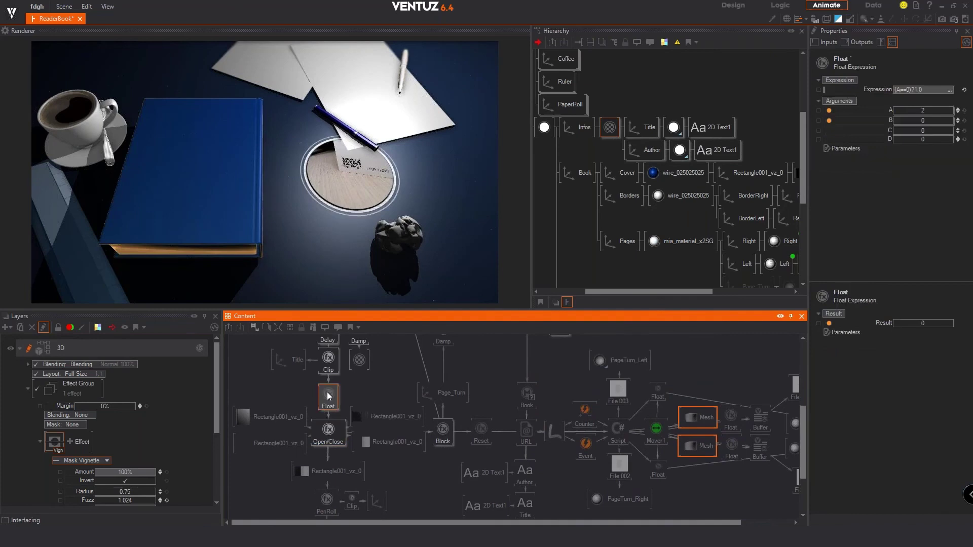
pyautogui.click(327, 423)
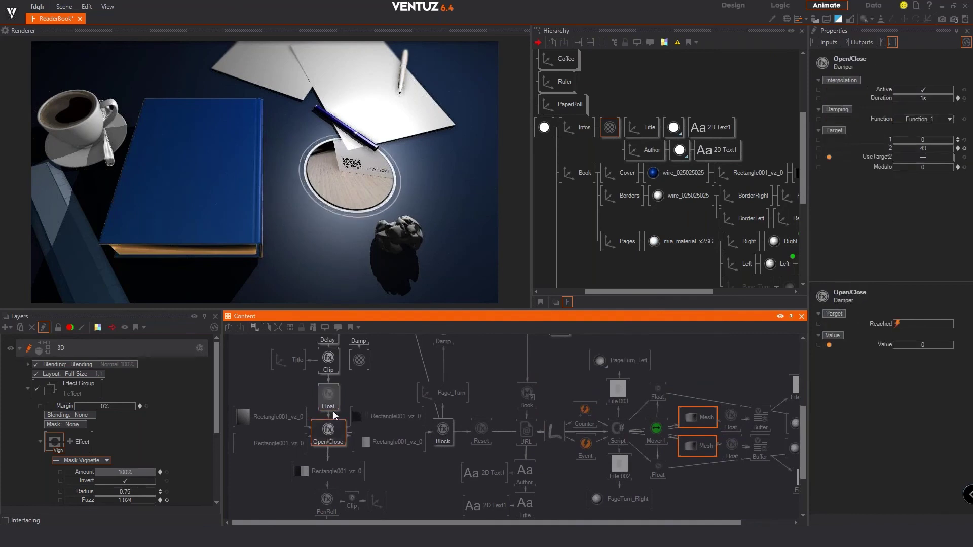
pyautogui.click(330, 423)
pyautogui.click(331, 436)
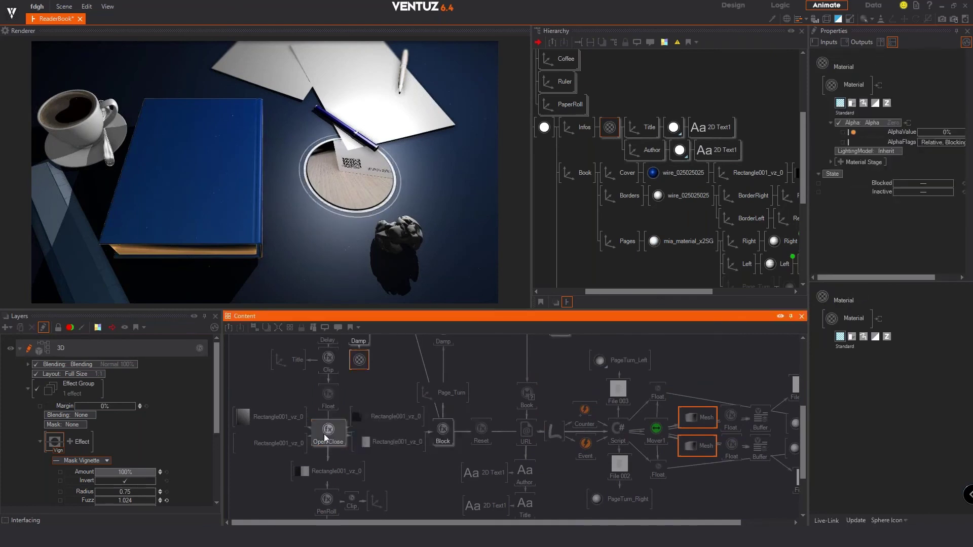
# Toggle the Open/Close Damper's UseTarget2 on and off, and bind it to the Float expression above the Damper.
pyautogui.click(931, 158)
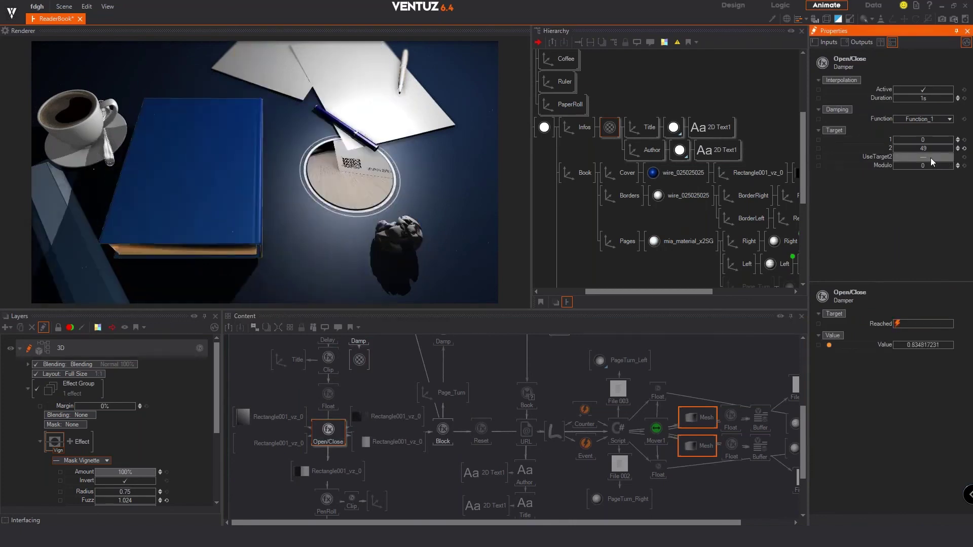
pyautogui.click(931, 158)
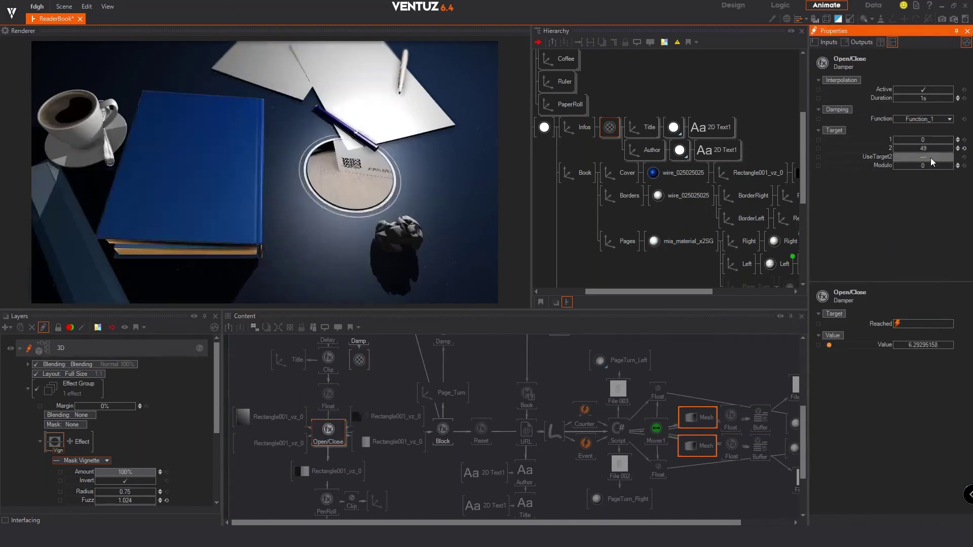
pyautogui.moveTo(875, 158); pyautogui.dragTo(330, 401)
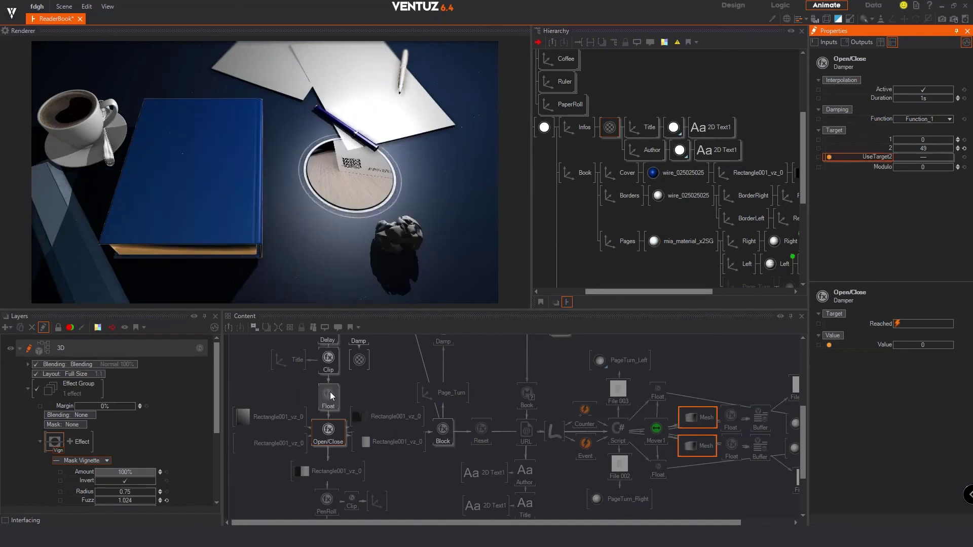
pyautogui.click(329, 395)
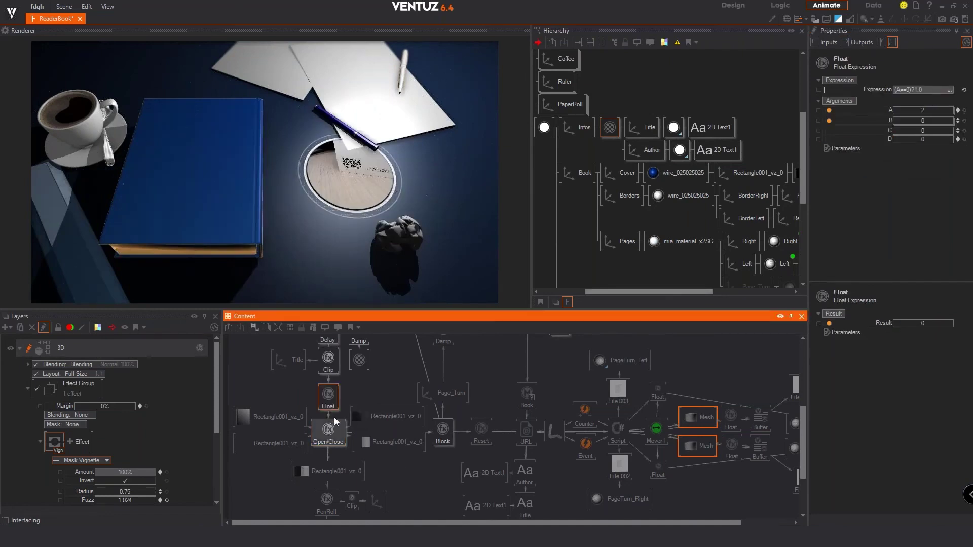
# Inspect the Block Float Expression and trace its links to the Counter, Page_Turn and Open/Close nodes in the content graph.
pyautogui.scroll(2, 342, 372)
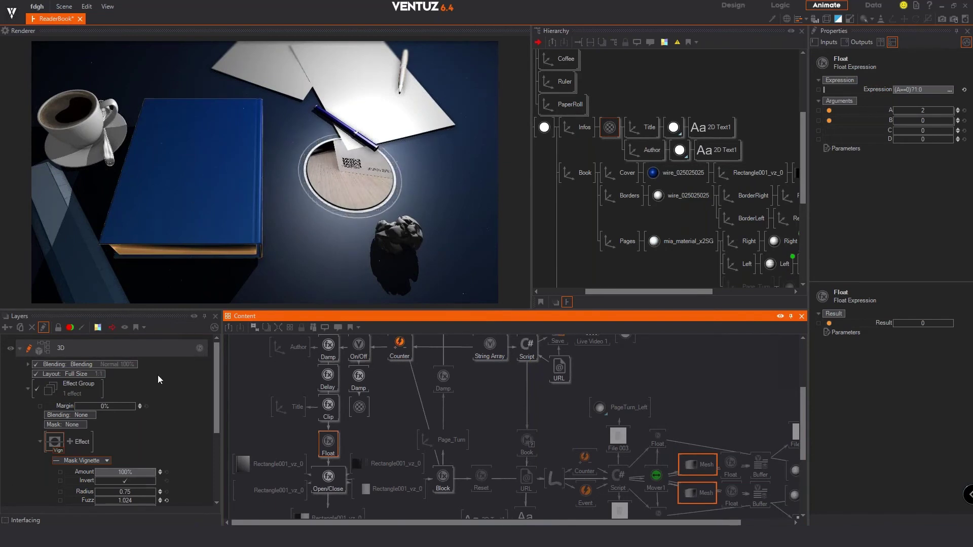
pyautogui.scroll(-3, 364, 407)
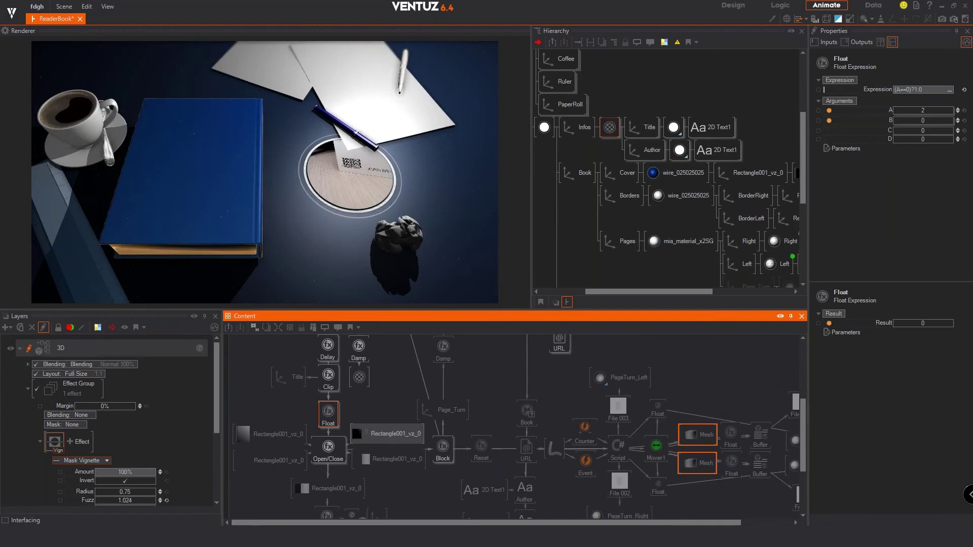
pyautogui.click(439, 437)
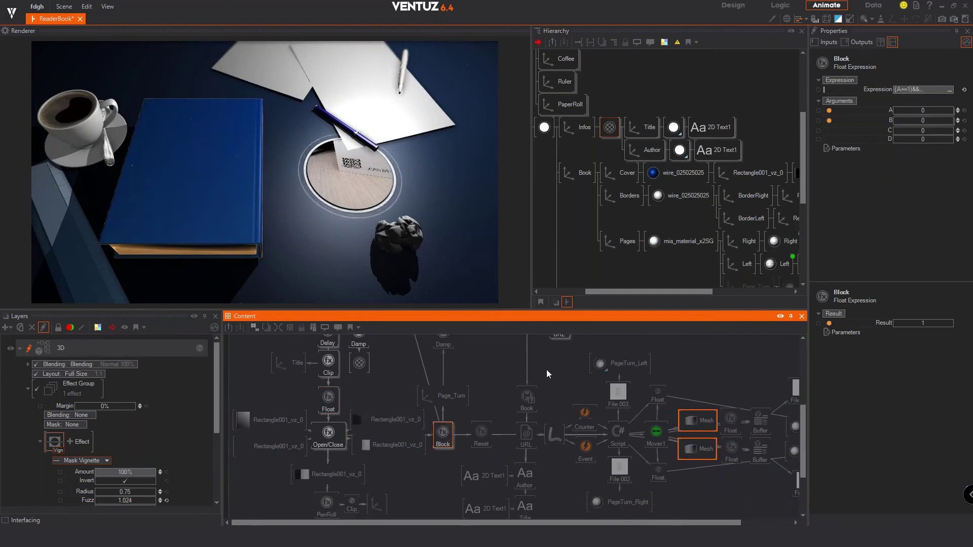
pyautogui.scroll(3, 464, 415)
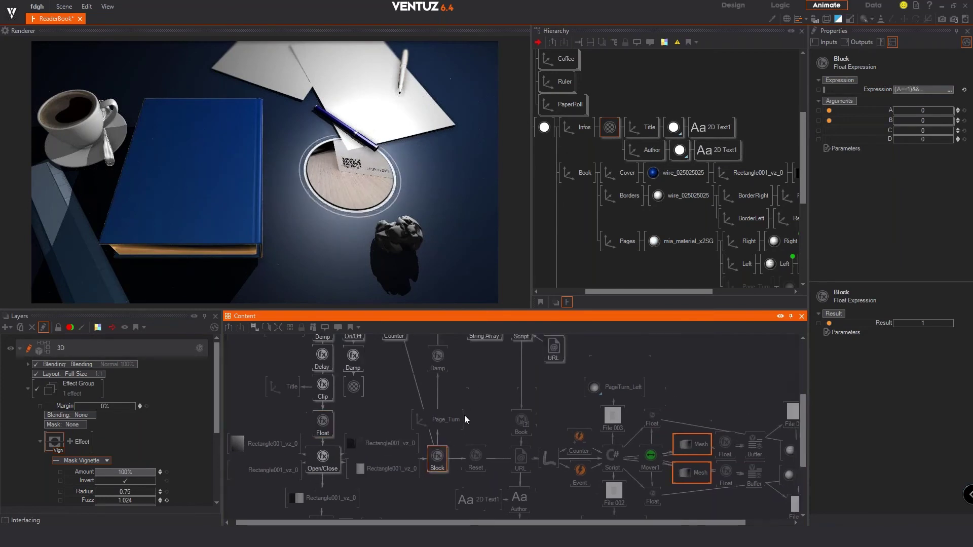
pyautogui.moveTo(461, 398); pyautogui.dragTo(457, 459, button='middle')
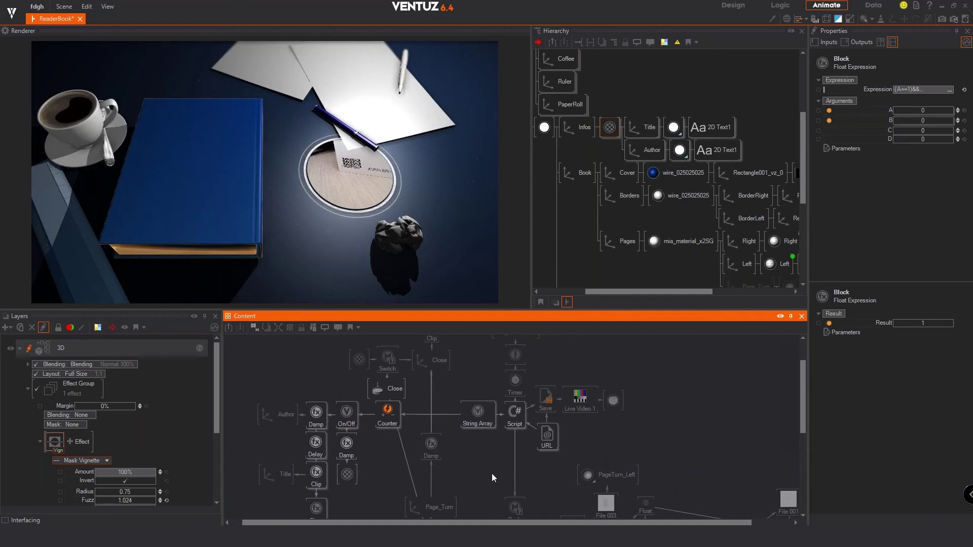
pyautogui.moveTo(524, 485); pyautogui.dragTo(538, 412, button='middle')
pyautogui.scroll(2, 557, 433)
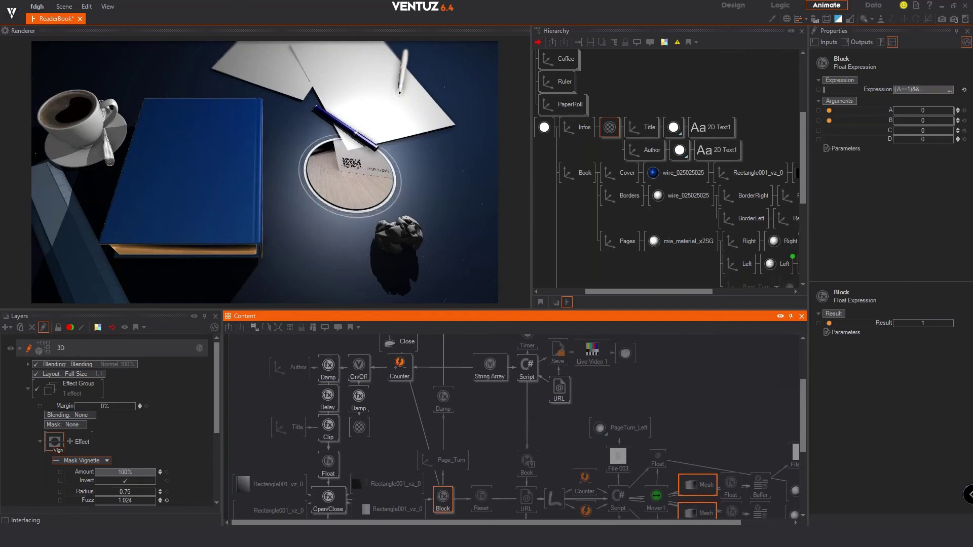
pyautogui.scroll(-3, 399, 416)
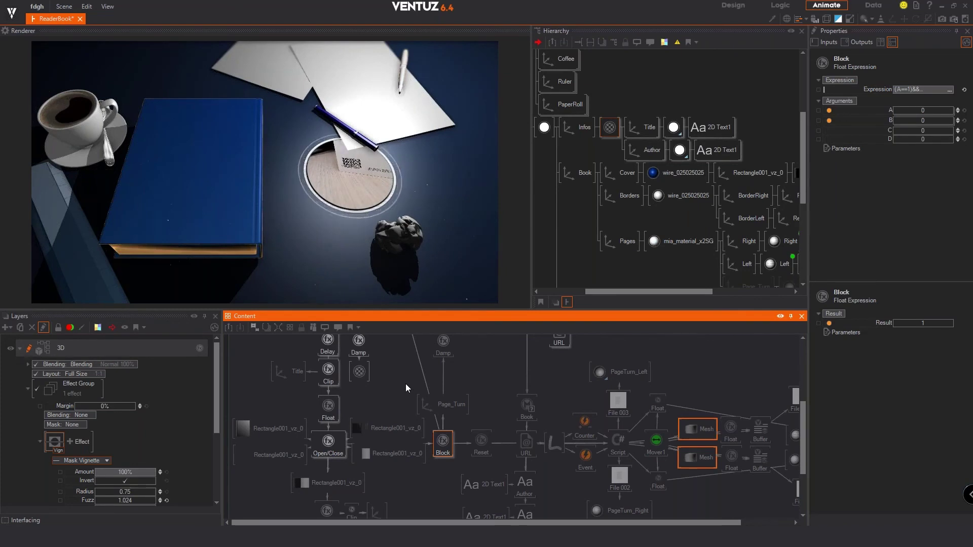
pyautogui.moveTo(396, 433)
pyautogui.mouseDown(button='middle')
pyautogui.moveTo(392, 415)
pyautogui.moveTo(390, 434)
pyautogui.mouseUp(button='middle')
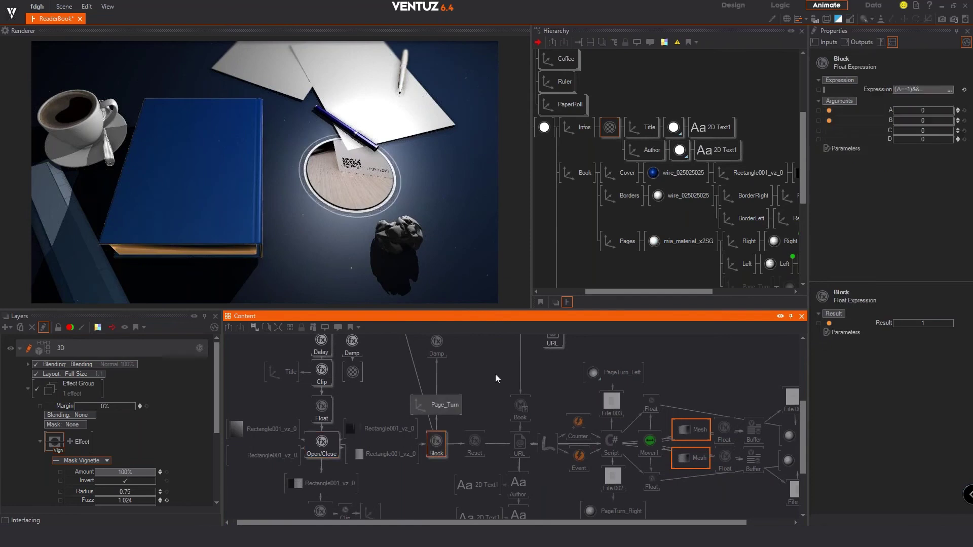
pyautogui.moveTo(447, 416)
pyautogui.mouseDown(button='middle')
pyautogui.moveTo(411, 440)
pyautogui.moveTo(455, 419)
pyautogui.mouseUp(button='middle')
# Check the Open/Close Damper's targets and open the Block node's expression to examine its A==1 condition.
pyautogui.click(328, 453)
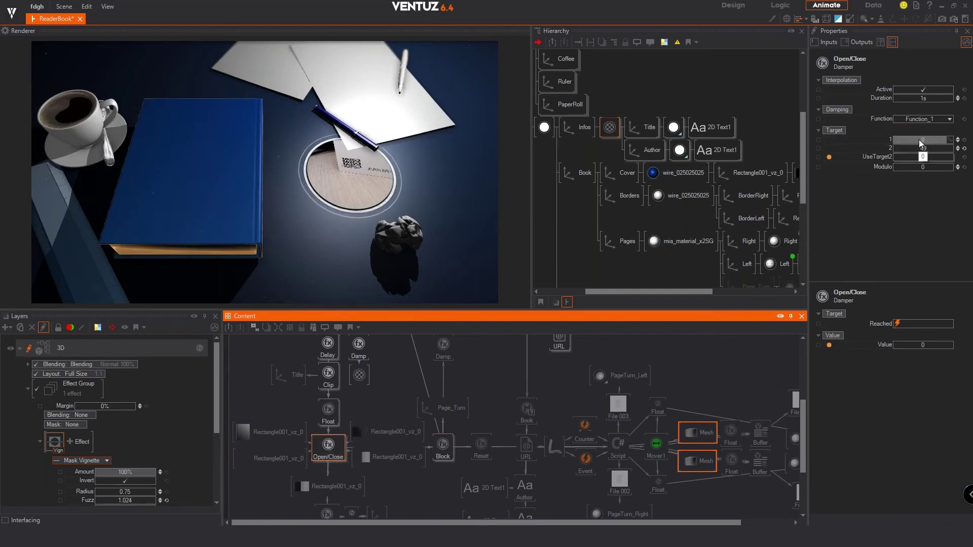
pyautogui.click(446, 445)
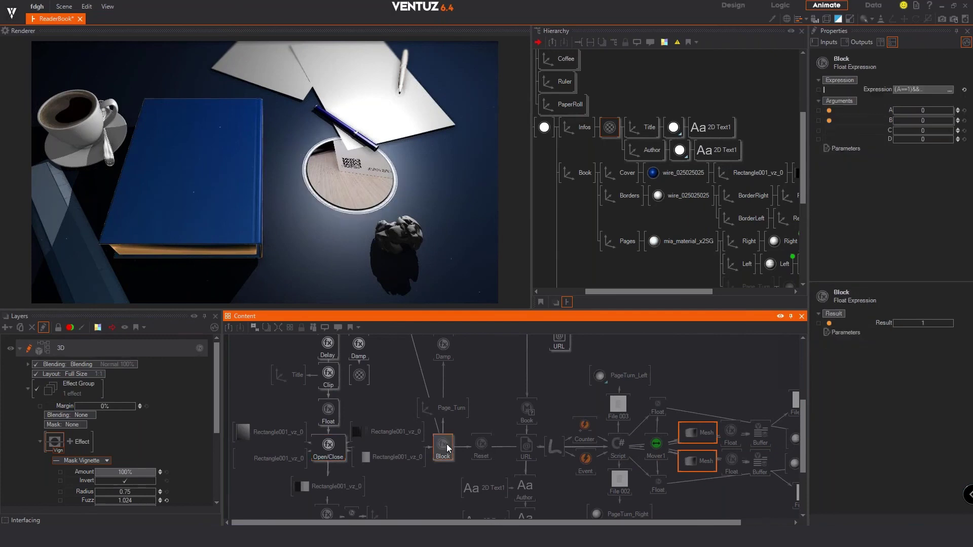
pyautogui.click(950, 90)
pyautogui.moveTo(834, 53); pyautogui.dragTo(813, 52)
pyautogui.click(437, 382)
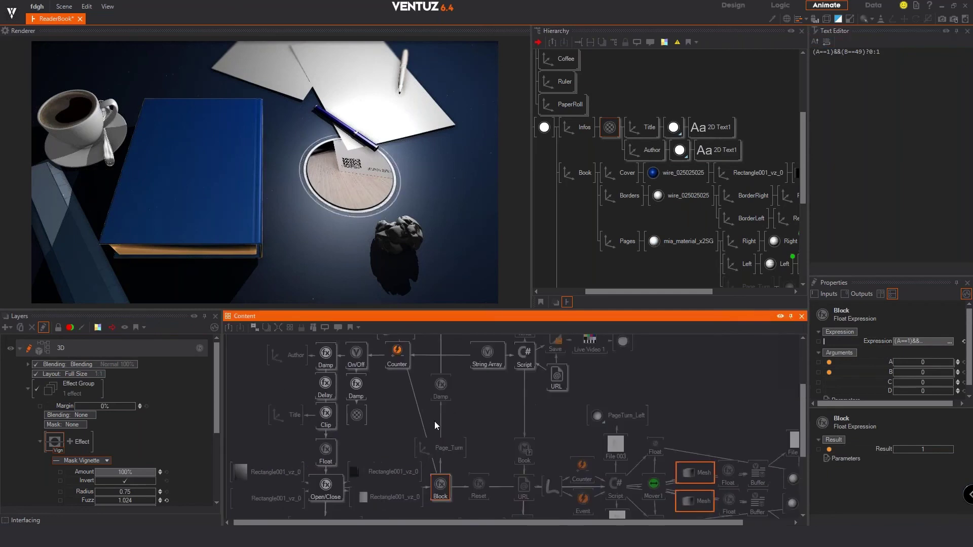
pyautogui.scroll(-1, 434, 421)
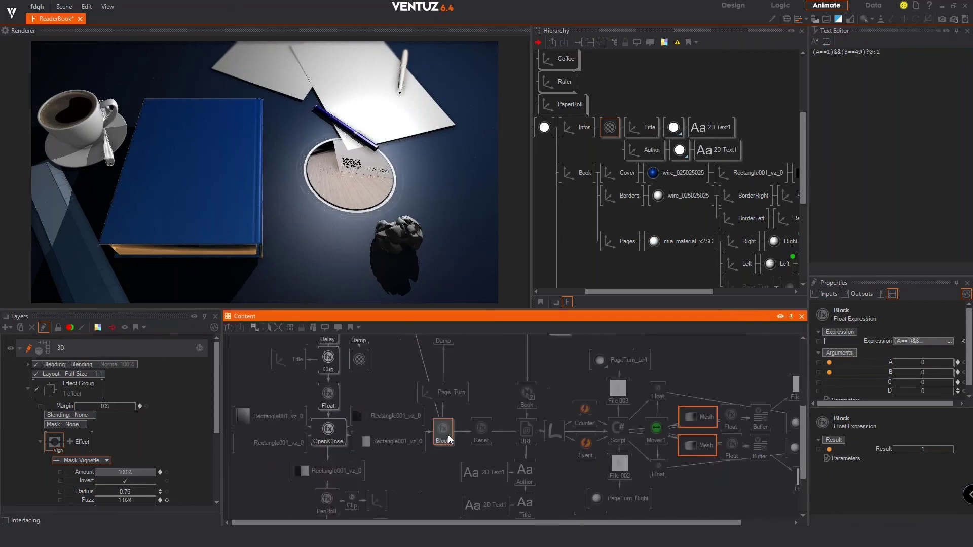
# Compare the Open/Close Damper's second target with the B==49 condition in the Block expression.
pyautogui.click(323, 438)
pyautogui.scroll(-2, 889, 332)
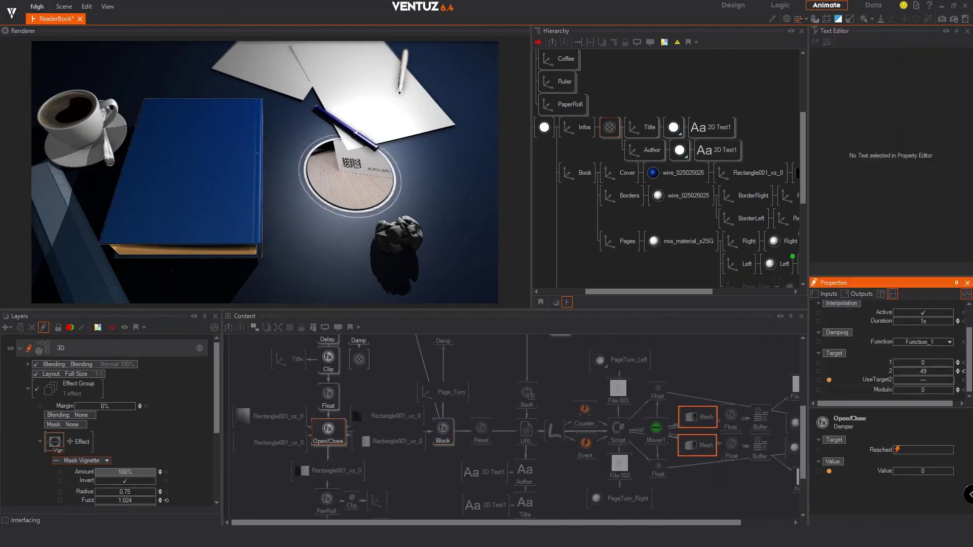
pyautogui.click(448, 431)
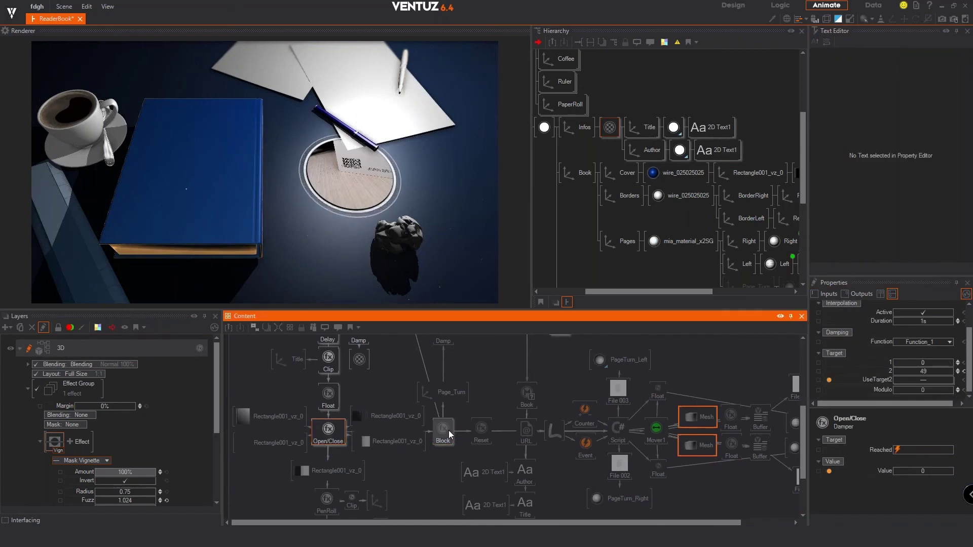
pyautogui.doubleClick(860, 51)
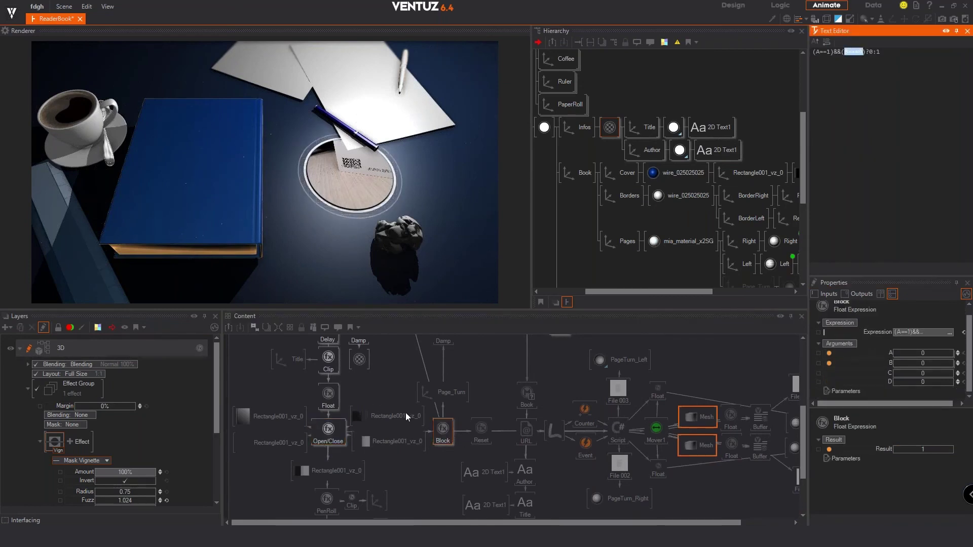
# Inspect the Reset Boolean Expression and the Reset and TurnPage inputs of the page-turning Script node.
pyautogui.click(481, 430)
pyautogui.hscroll(1, 543, 428)
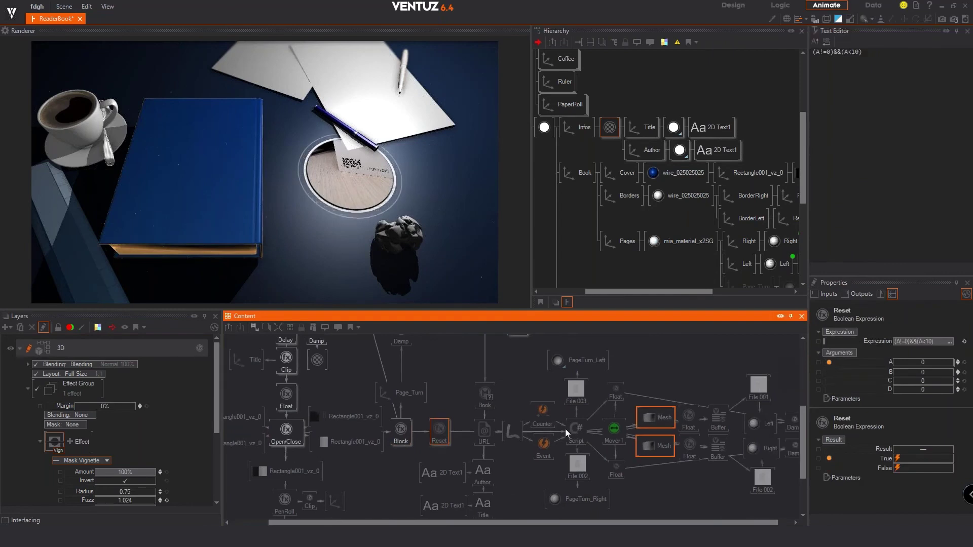
pyautogui.click(568, 429)
pyautogui.click(907, 358)
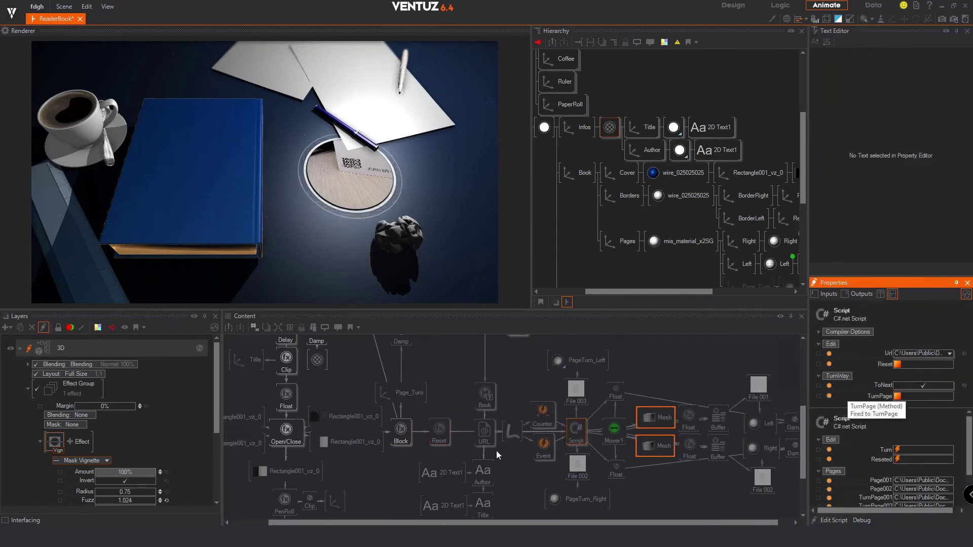
# Examine the bound Inactive state of the Touch Pattern node placed before the page-turn Counter and Event.
pyautogui.click(512, 431)
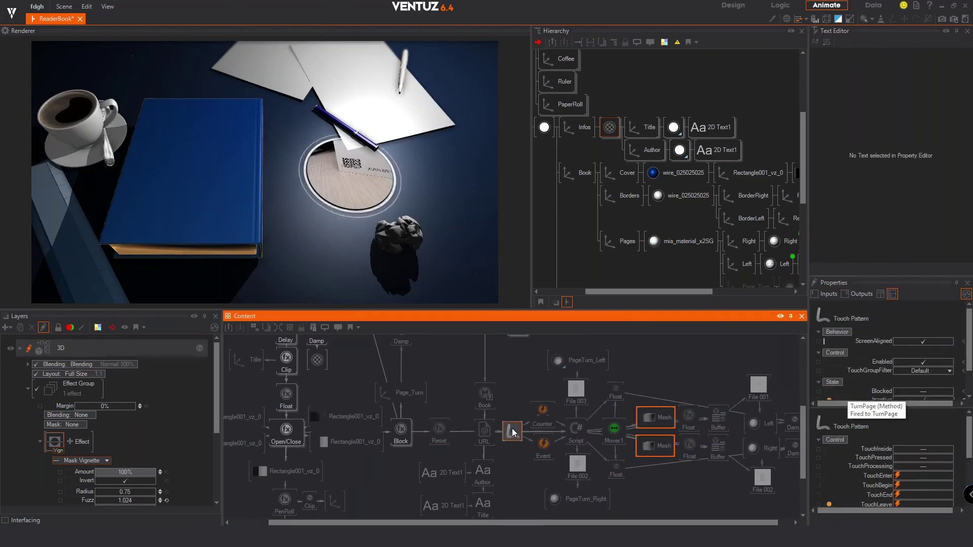
pyautogui.scroll(-2, 899, 374)
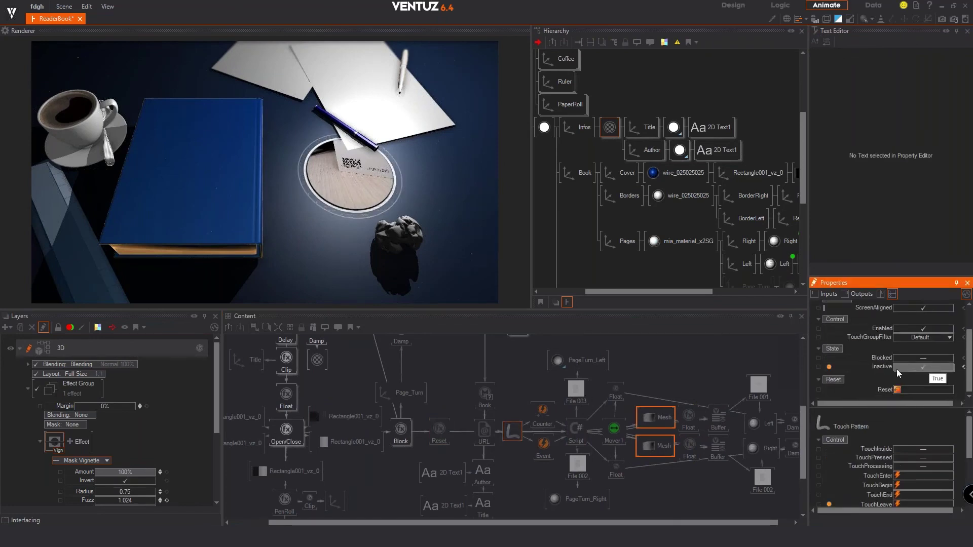
pyautogui.moveTo(550, 409); pyautogui.dragTo(535, 390, button='middle')
pyautogui.moveTo(654, 403); pyautogui.dragTo(621, 383, button='middle')
# Inspect the PaperRoll Damper's duration and target settings below the PenRoll node.
pyautogui.moveTo(339, 407); pyautogui.dragTo(396, 366, button='middle')
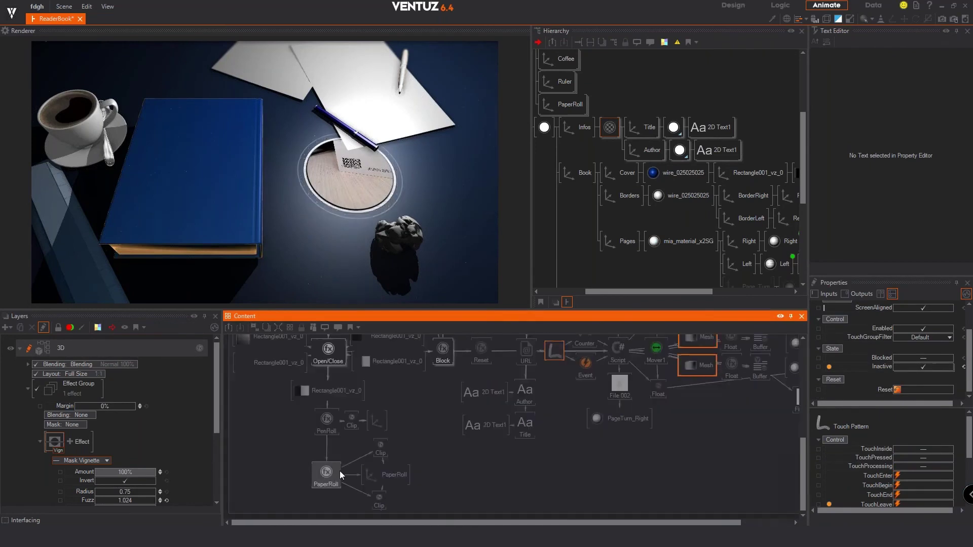
pyautogui.moveTo(302, 484); pyautogui.dragTo(301, 503, button='middle')
pyautogui.click(328, 490)
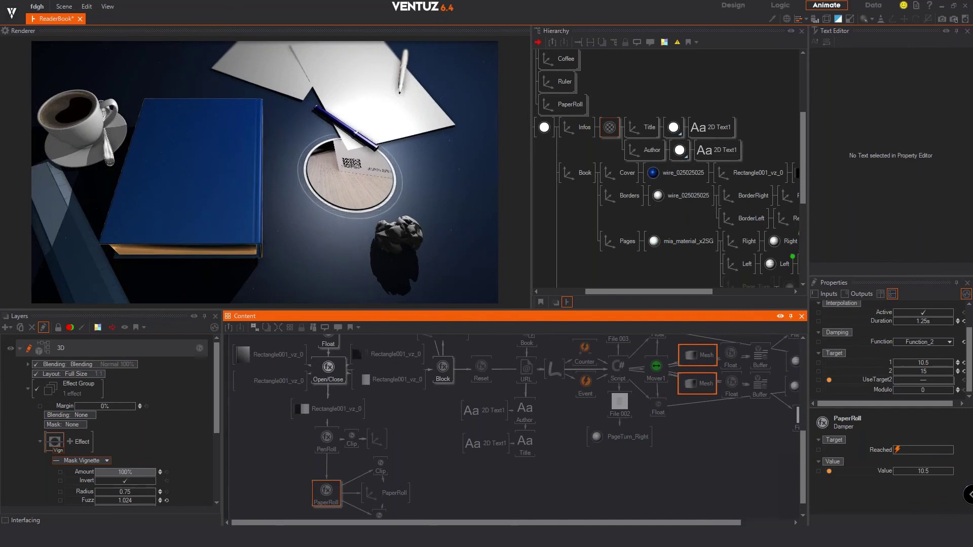
# Test the book animation by advancing the Counter beside the On/Off node one step forward, and close the book with its on-screen close control.
pyautogui.moveTo(429, 402); pyautogui.dragTo(428, 475, button='middle')
pyautogui.scroll(3, 430, 475)
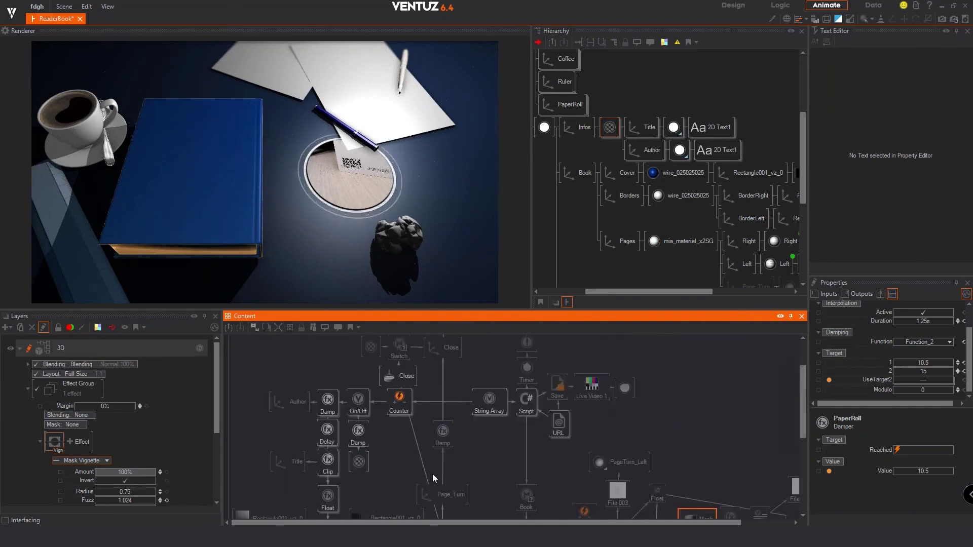
pyautogui.scroll(-5, 453, 419)
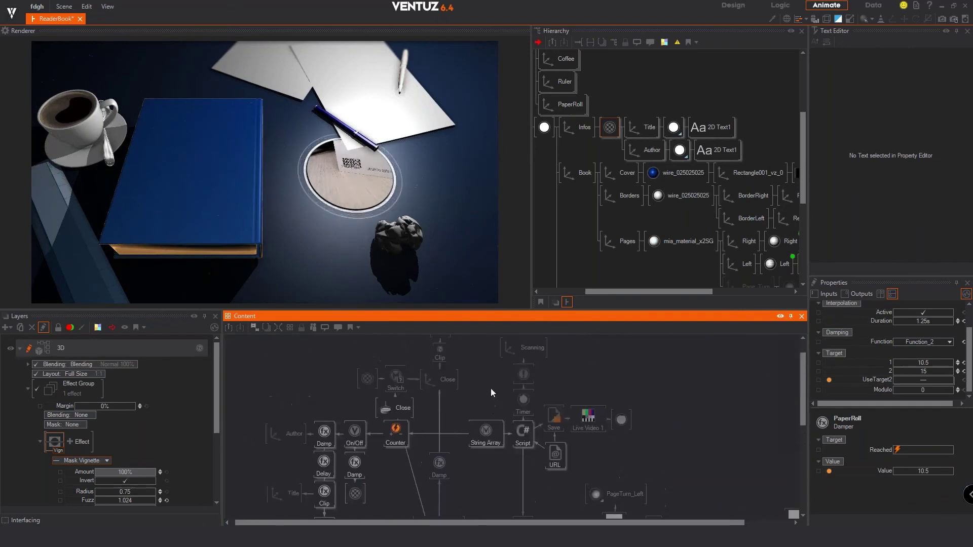
pyautogui.scroll(5, 453, 419)
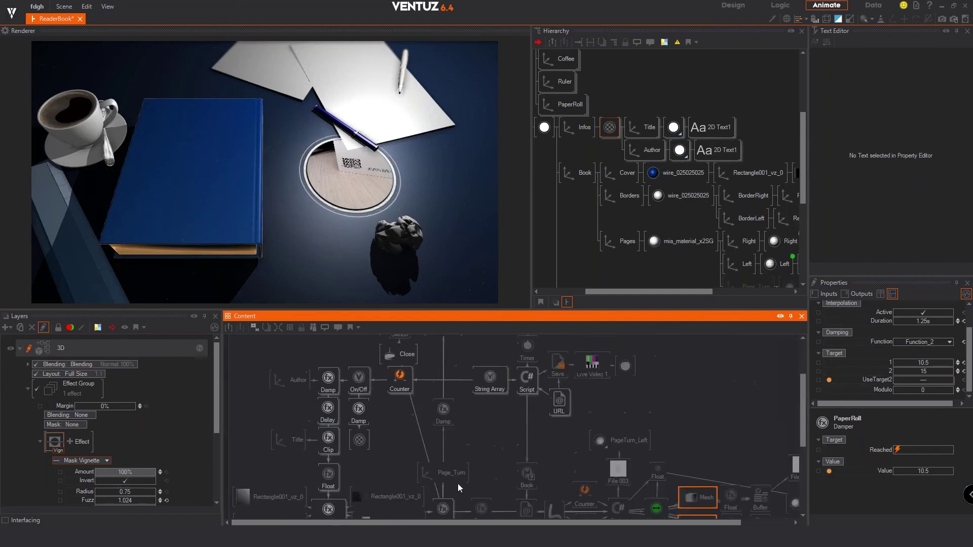
pyautogui.click(412, 436)
pyautogui.moveTo(403, 454)
pyautogui.mouseDown()
pyautogui.moveTo(405, 468)
pyautogui.moveTo(406, 459)
pyautogui.mouseUp()
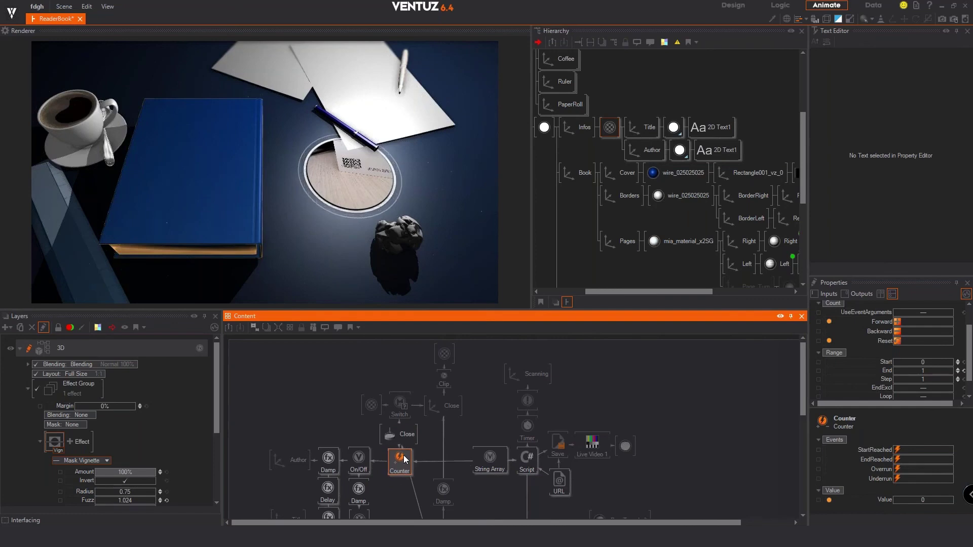
pyautogui.click(895, 332)
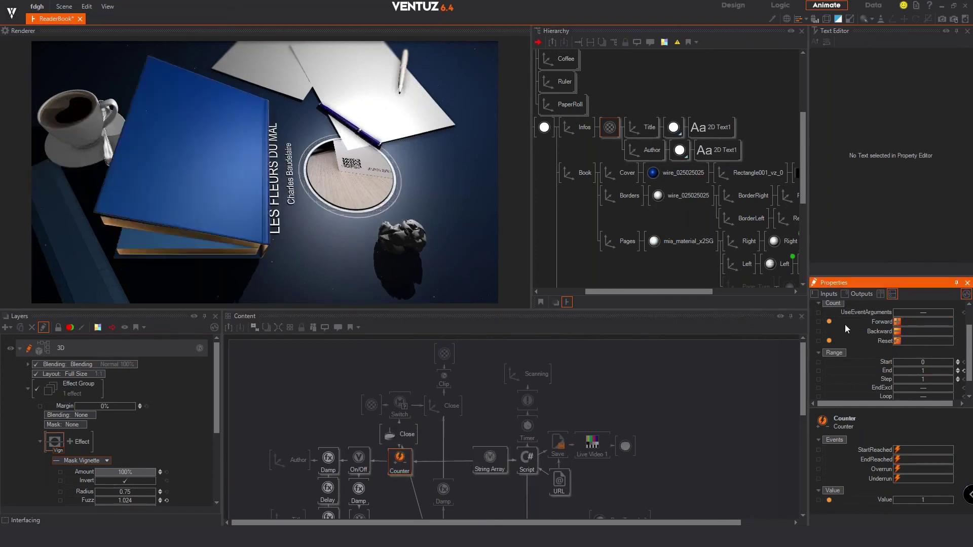
pyautogui.scroll(-1, 865, 373)
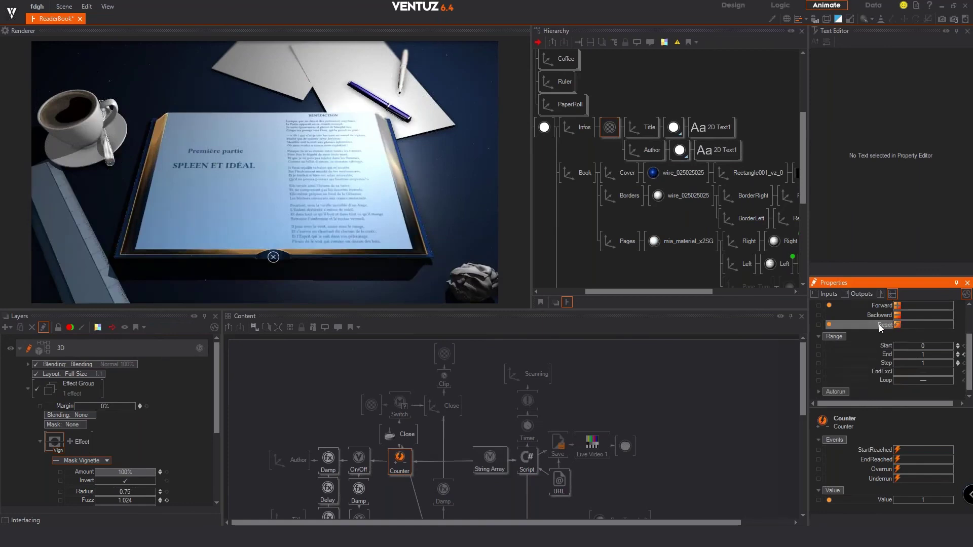
pyautogui.click(273, 257)
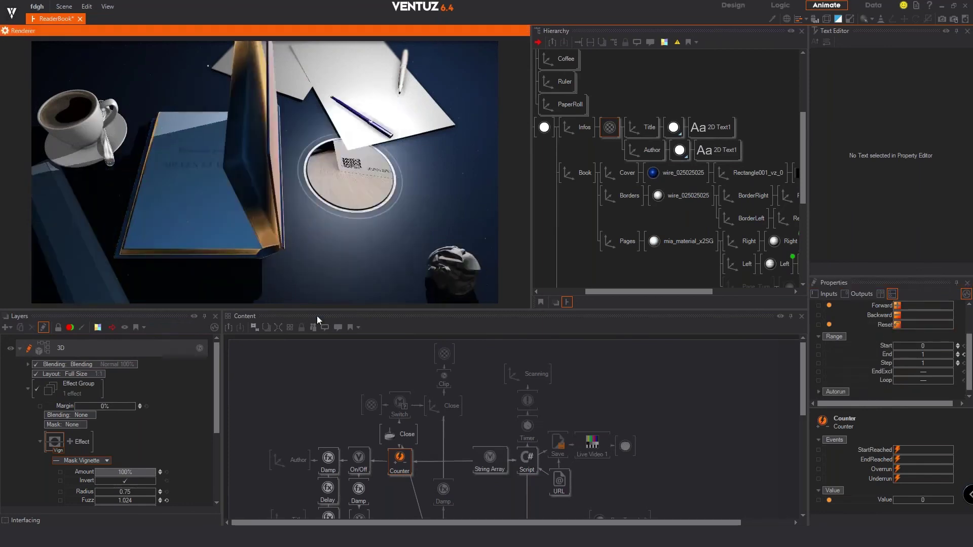
# Inspect the On/Off integer's value and recheck the Touch Pattern's Inactive binding with the book closed.
pyautogui.moveTo(420, 439); pyautogui.dragTo(421, 366, button='middle')
pyautogui.click(359, 376)
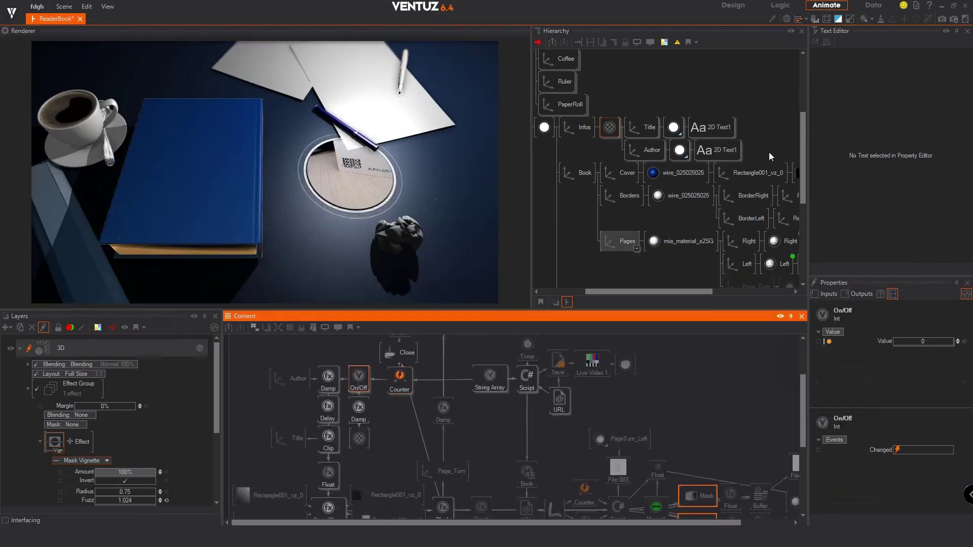
pyautogui.moveTo(448, 491); pyautogui.dragTo(447, 385, button='middle')
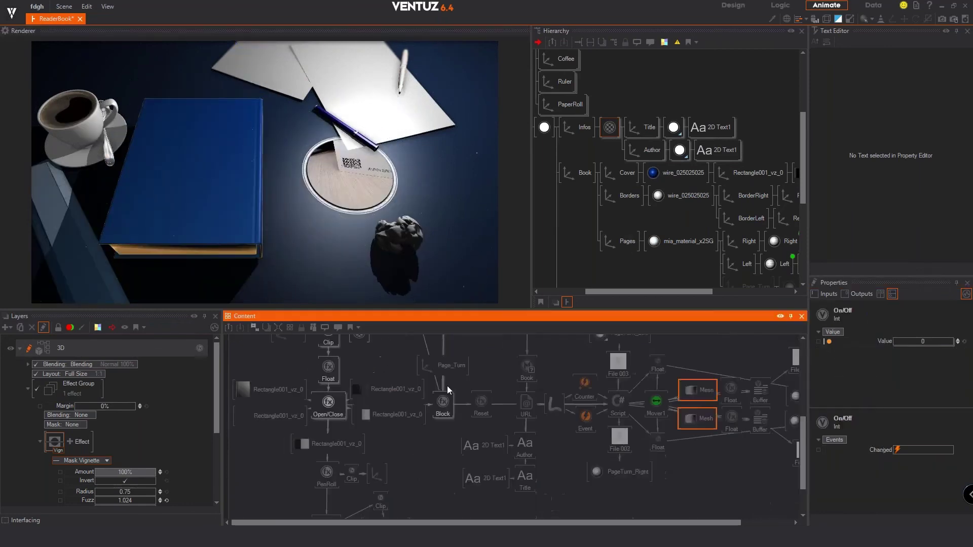
pyautogui.click(549, 403)
pyautogui.scroll(-1, 927, 367)
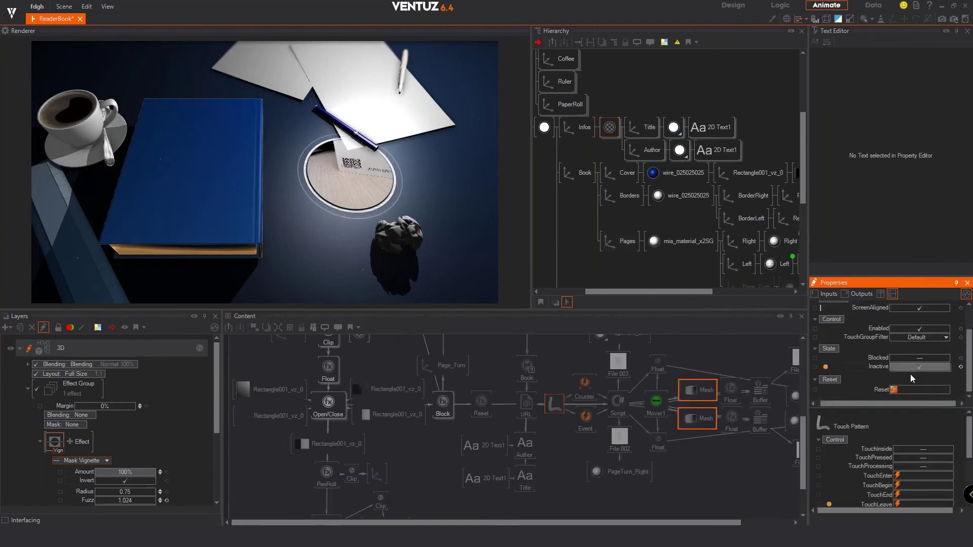
# Inspect the page image paths output by the page-turn C# Script node.
pyautogui.moveTo(421, 425); pyautogui.dragTo(417, 446, button='middle')
pyautogui.moveTo(614, 424); pyautogui.dragTo(561, 446, button='middle')
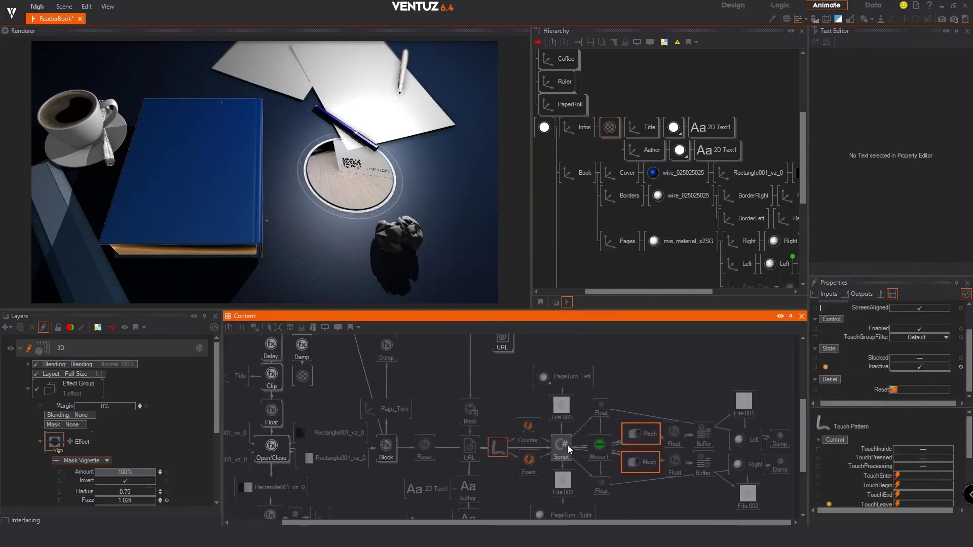
pyautogui.click(561, 446)
pyautogui.scroll(-1, 930, 480)
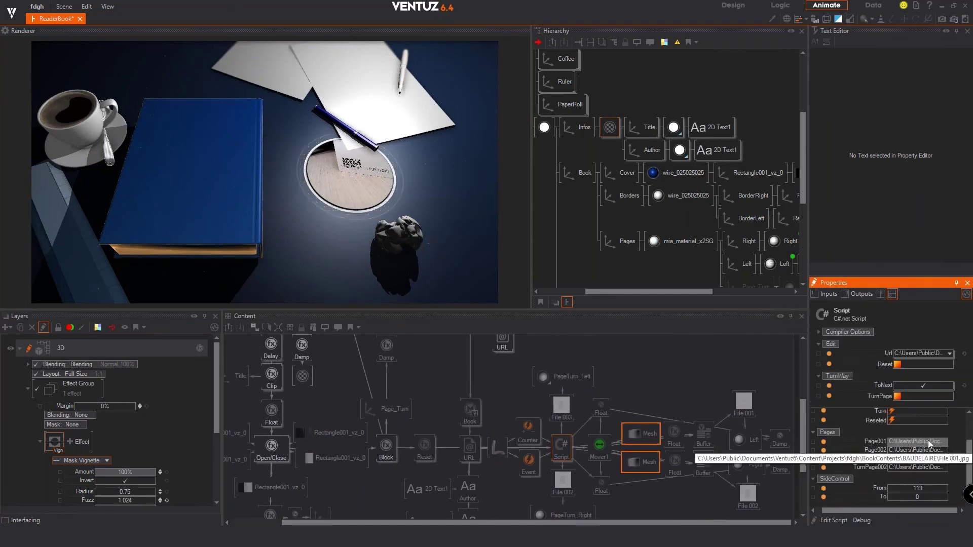
# Inspect the barcode-scanning Script node's BookList input and its barcode and book outputs beside the String Array node.
pyautogui.moveTo(649, 362); pyautogui.dragTo(681, 460, button='middle')
pyautogui.moveTo(569, 398); pyautogui.dragTo(573, 416, button='middle')
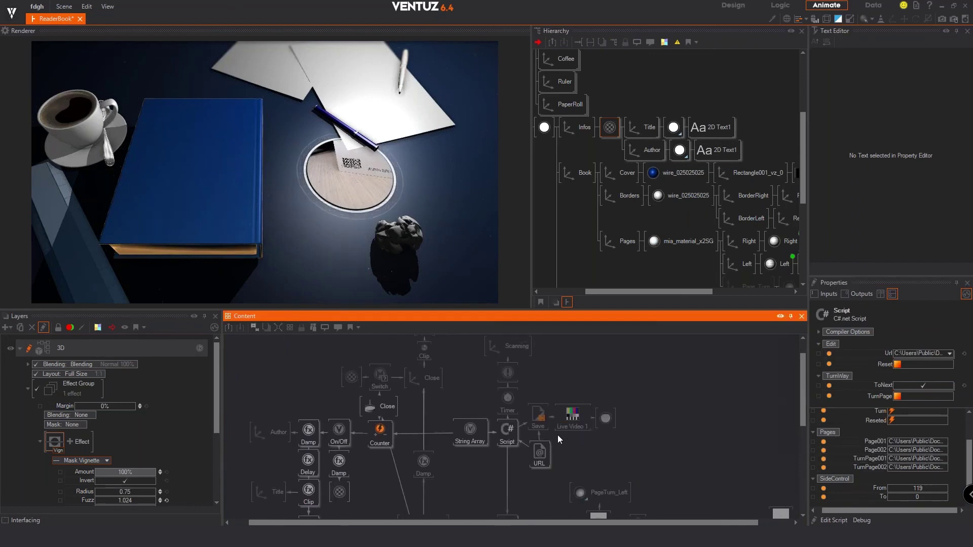
pyautogui.click(517, 432)
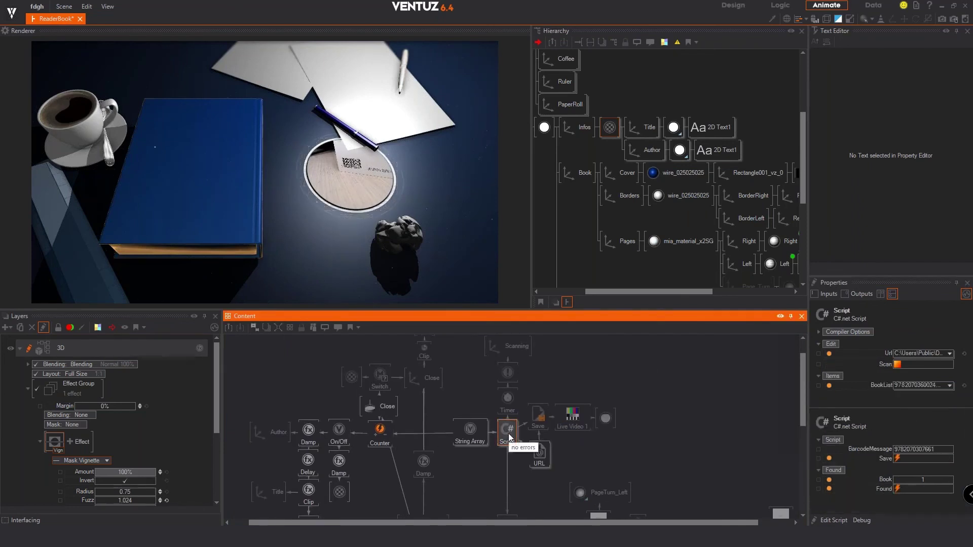
pyautogui.click(472, 432)
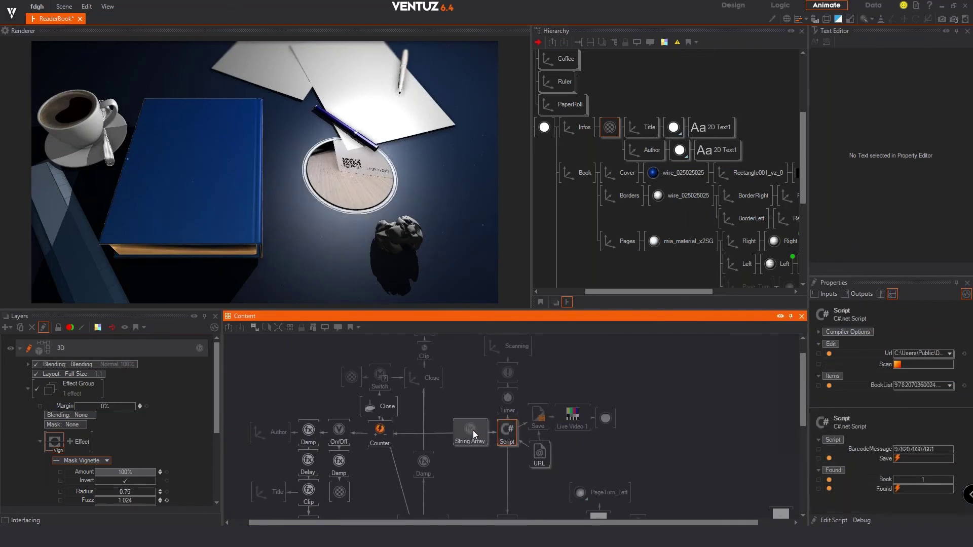
# Open the barcode Script's code, examine the Scan() method's image-decoding and BookList-matching lines, and save and close the editor.
pyautogui.doubleClick(506, 432)
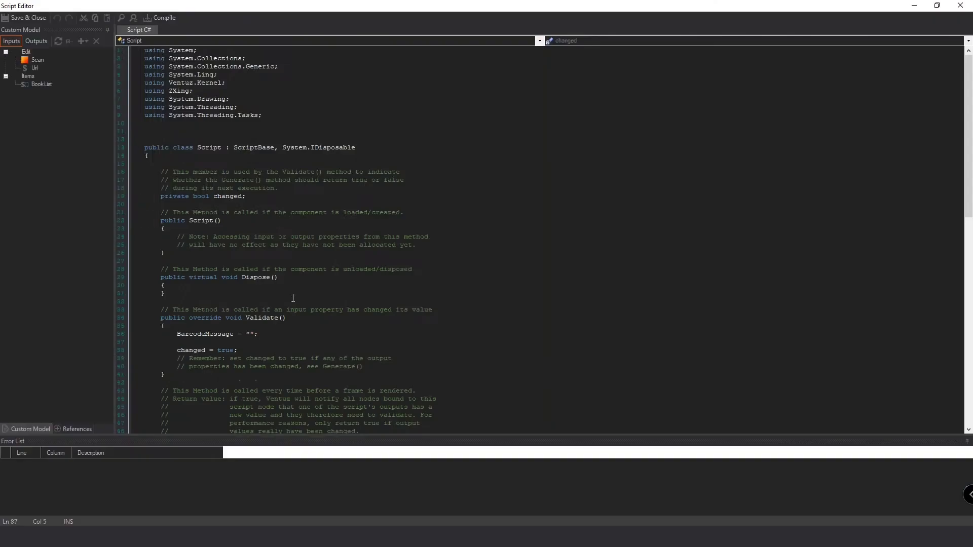
pyautogui.scroll(-14, 331, 317)
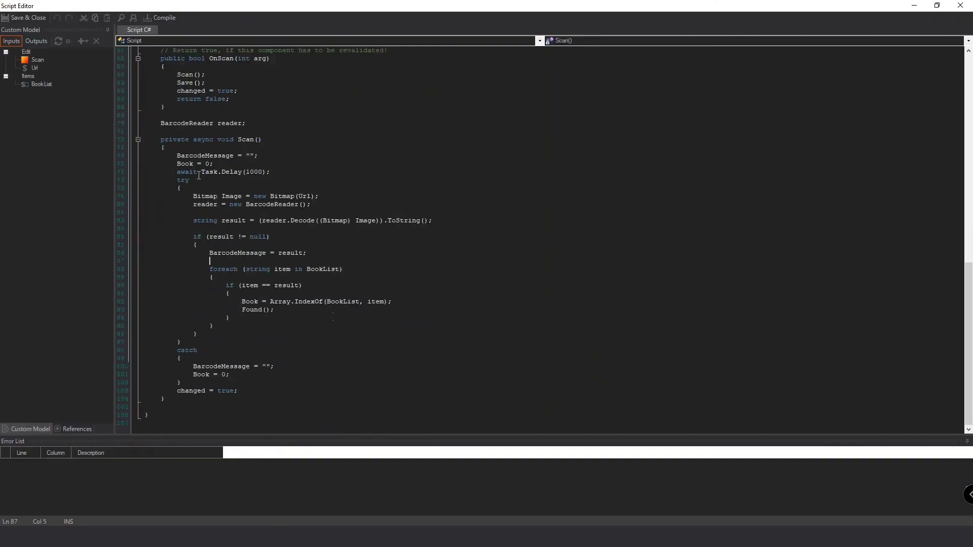
pyautogui.moveTo(188, 194); pyautogui.dragTo(325, 204)
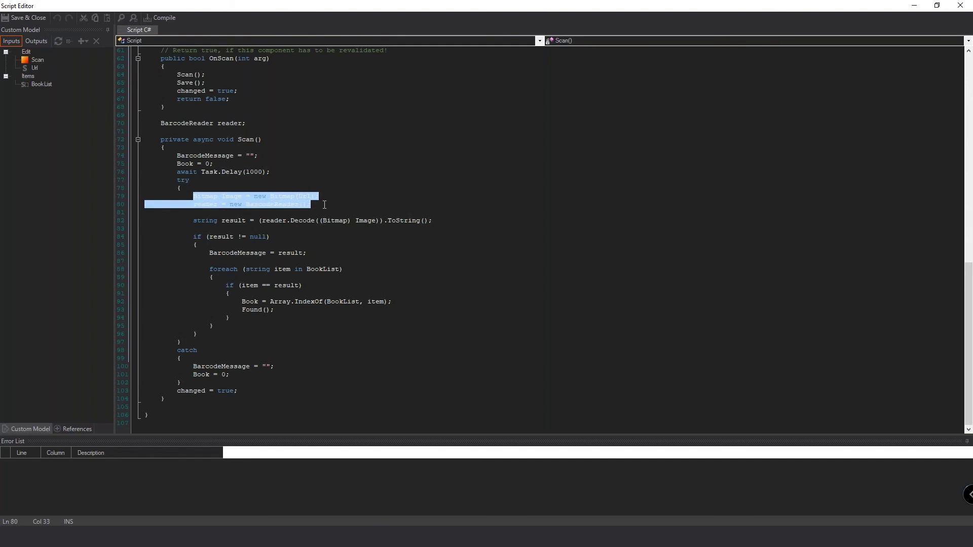
pyautogui.click(325, 204)
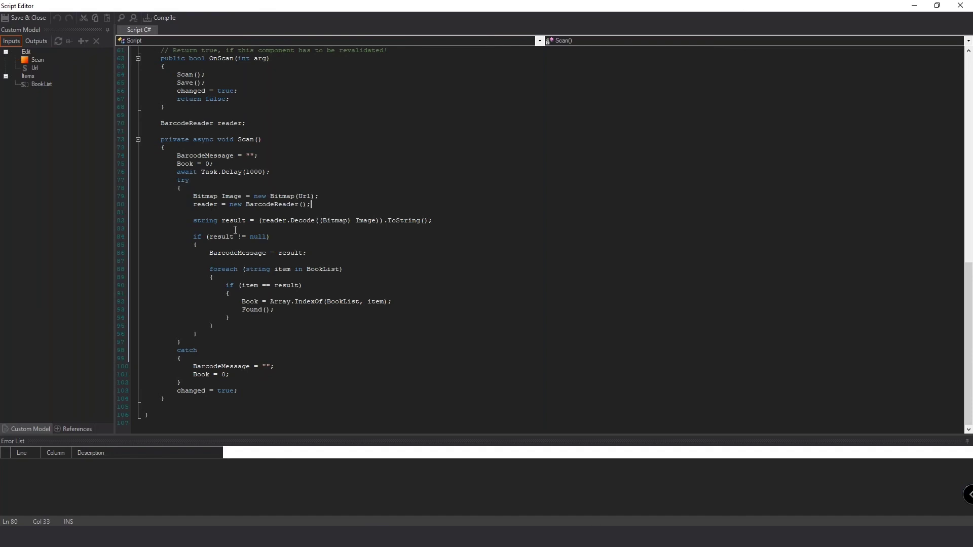
pyautogui.click(27, 14)
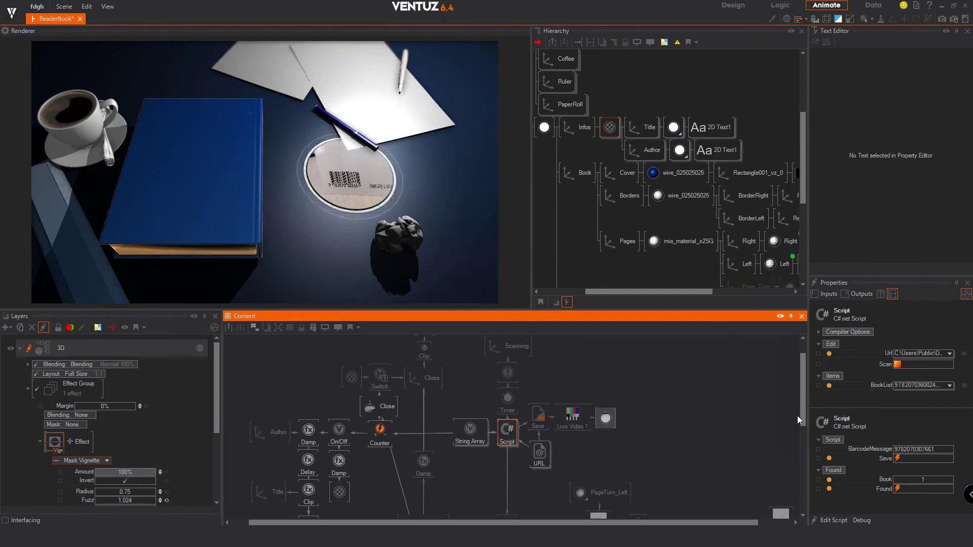
# Inspect the Author and Title Block Text nodes below the URL node.
pyautogui.moveTo(697, 244); pyautogui.dragTo(558, 126, button='middle')
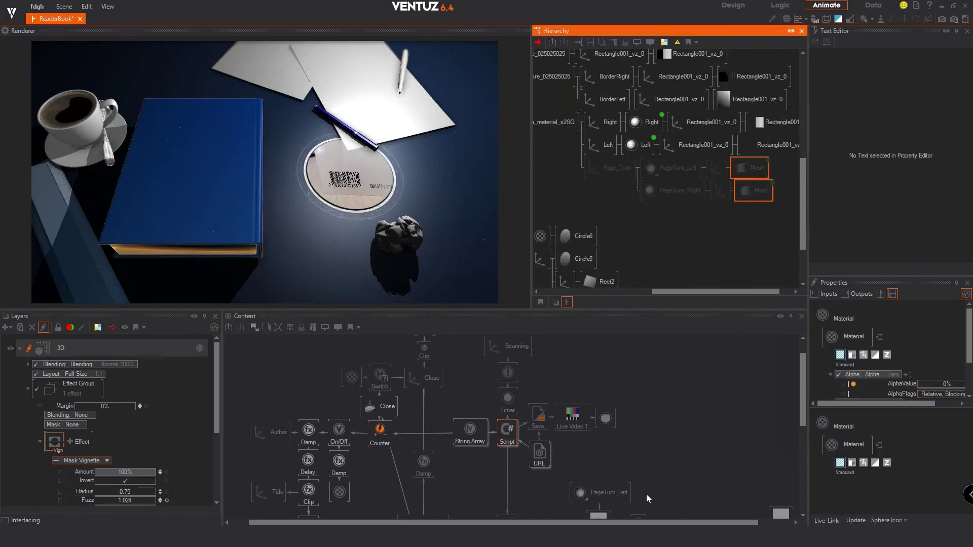
pyautogui.moveTo(641, 501); pyautogui.dragTo(659, 419, button='middle')
pyautogui.scroll(-2, 659, 417)
pyautogui.scroll(2, 610, 440)
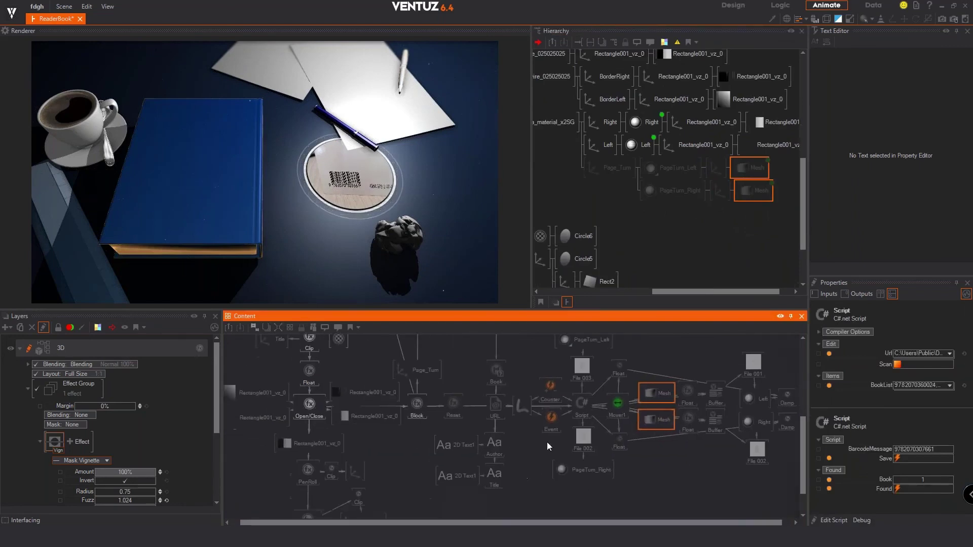
pyautogui.click(504, 449)
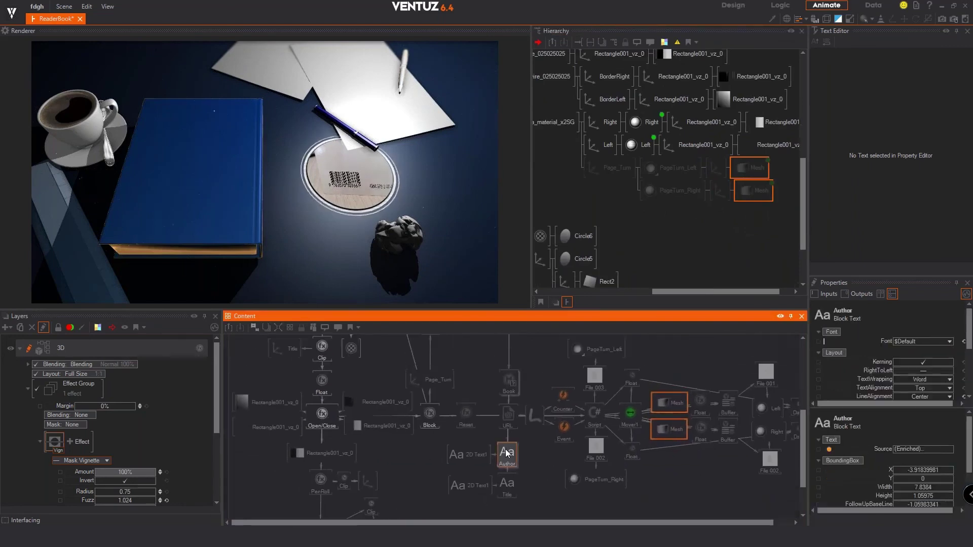
pyautogui.click(505, 485)
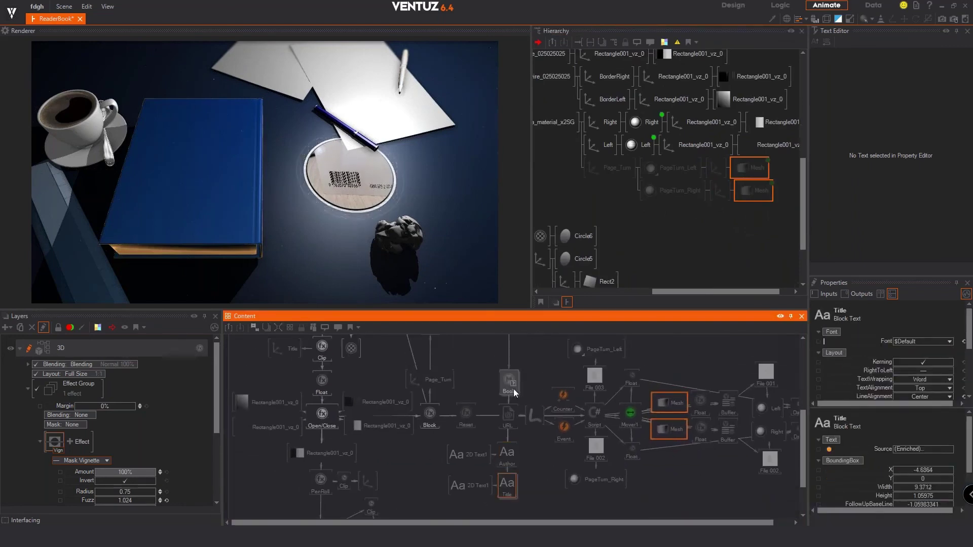
# Examine the Book Multi Switch's folder, title and author entries with the property editor enlarged, and trace its link to the barcode Script.
pyautogui.click(510, 385)
pyautogui.scroll(-2, 920, 363)
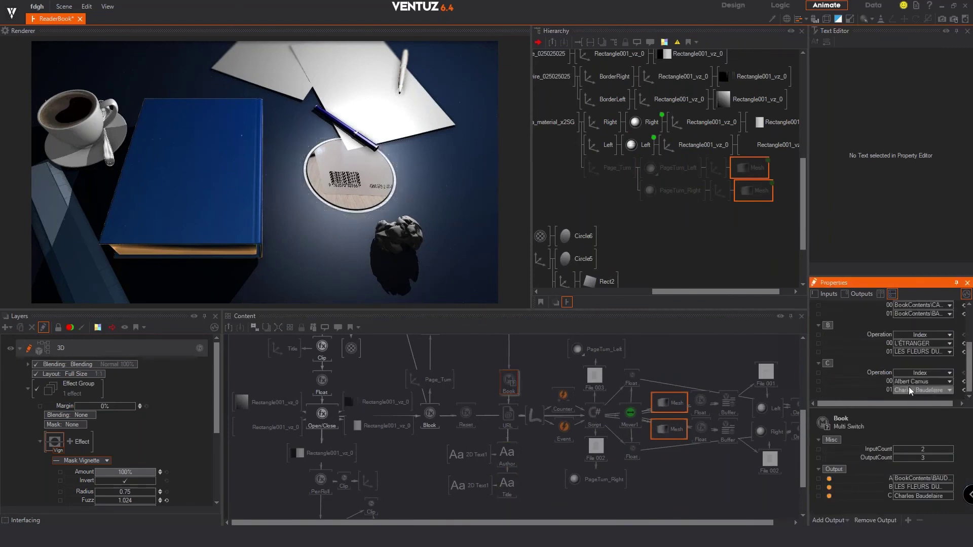
pyautogui.moveTo(901, 277); pyautogui.dragTo(895, 74)
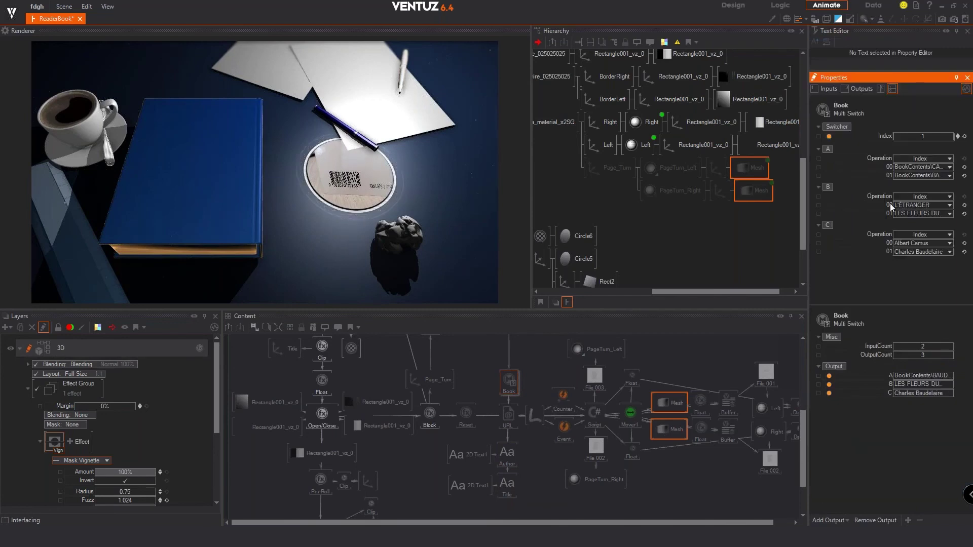
pyautogui.moveTo(501, 462)
pyautogui.click(516, 398)
pyautogui.scroll(3, 514, 410)
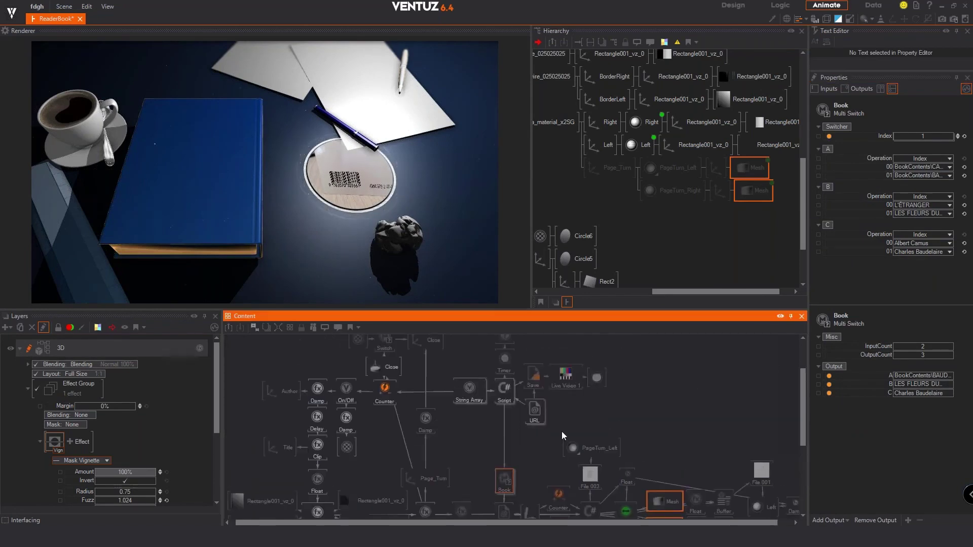
# Inspect the PaperRoll axis in the node graph and collapse the Book branch of the hierarchy to expose the Others group.
pyautogui.scroll(-4, 561, 421)
pyautogui.scroll(-1, 472, 406)
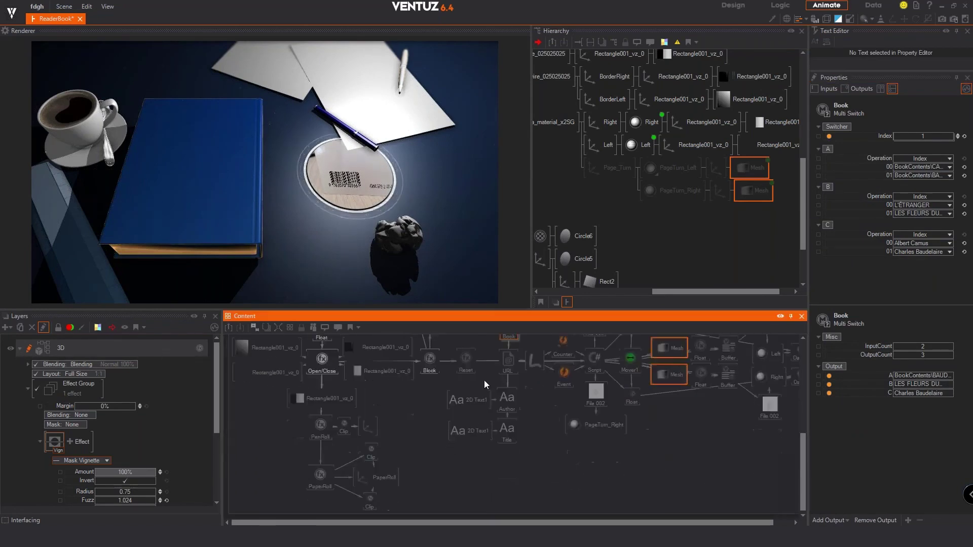
pyautogui.click(375, 473)
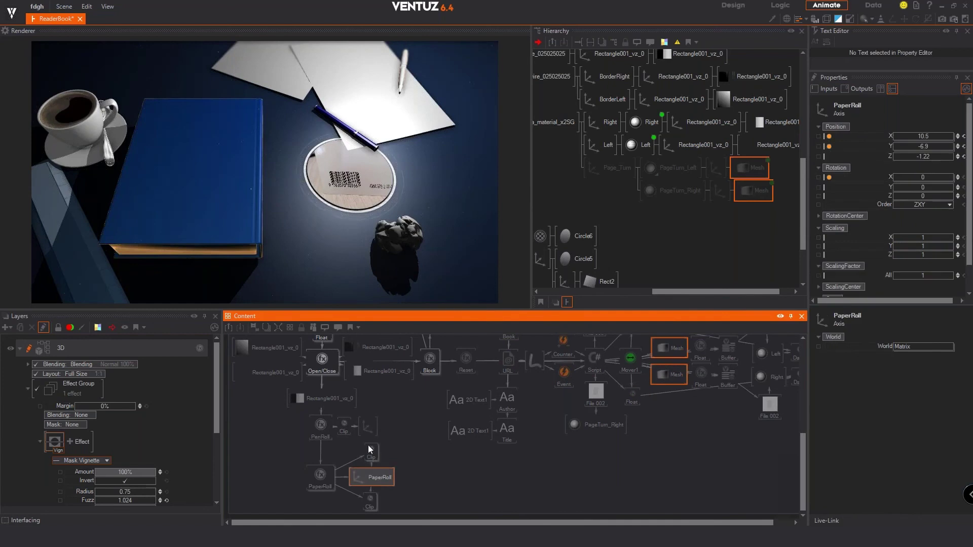
pyautogui.moveTo(550, 219); pyautogui.dragTo(637, 224, button='middle')
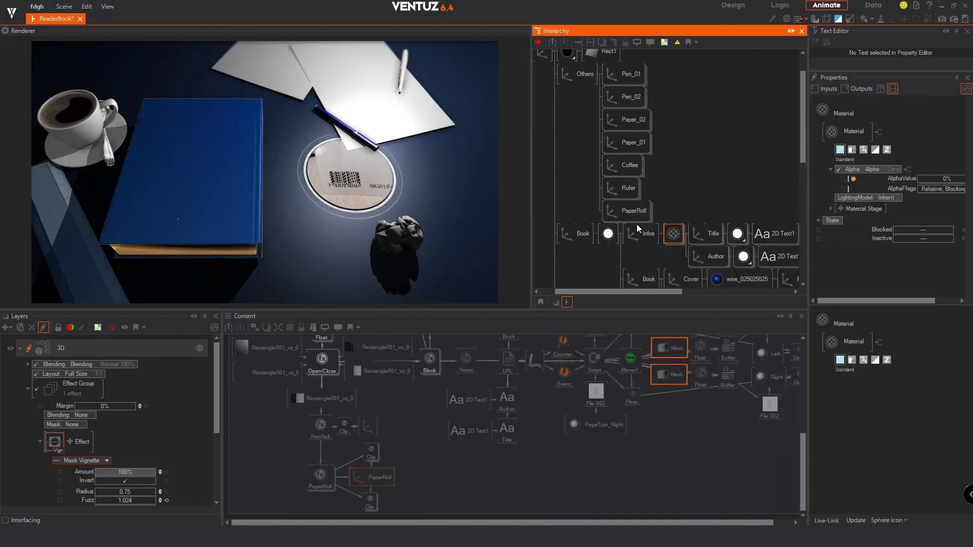
pyautogui.click(585, 238)
pyautogui.scroll(1, 662, 150)
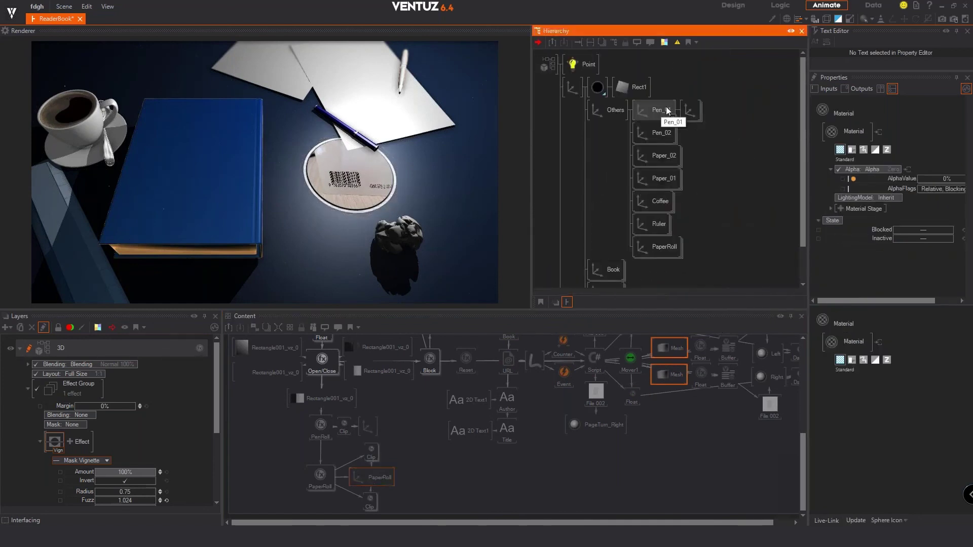
# Inspect the Pen_01 and Pen_02 axes in the Others group, and temporarily hide Paper_02 to identify it in the scene.
pyautogui.click(671, 118)
pyautogui.moveTo(632, 139); pyautogui.dragTo(546, 112, button='middle')
pyautogui.moveTo(694, 152)
pyautogui.mouseDown(button='middle')
pyautogui.moveTo(585, 154)
pyautogui.moveTo(729, 140)
pyautogui.mouseUp(button='middle')
pyautogui.click(655, 112)
pyautogui.click(661, 132)
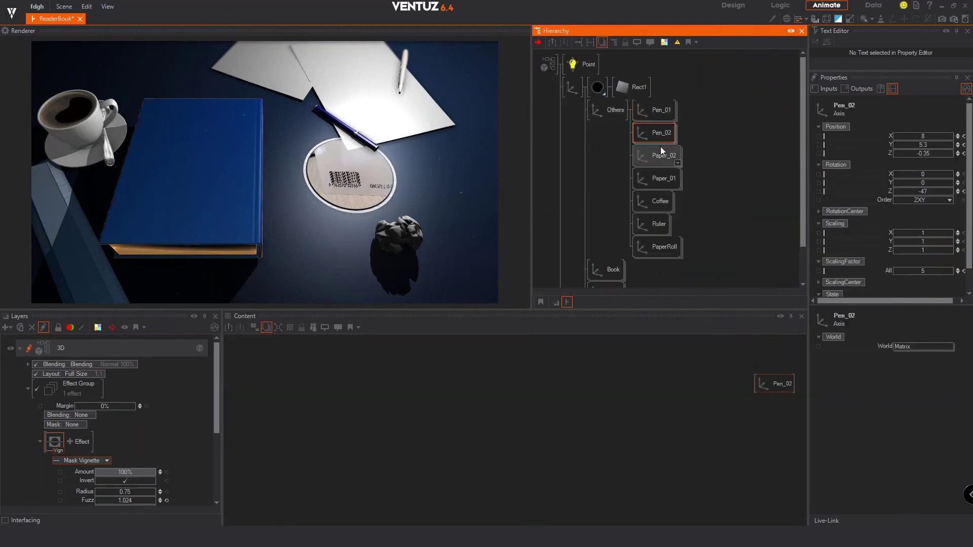
pyautogui.click(659, 154)
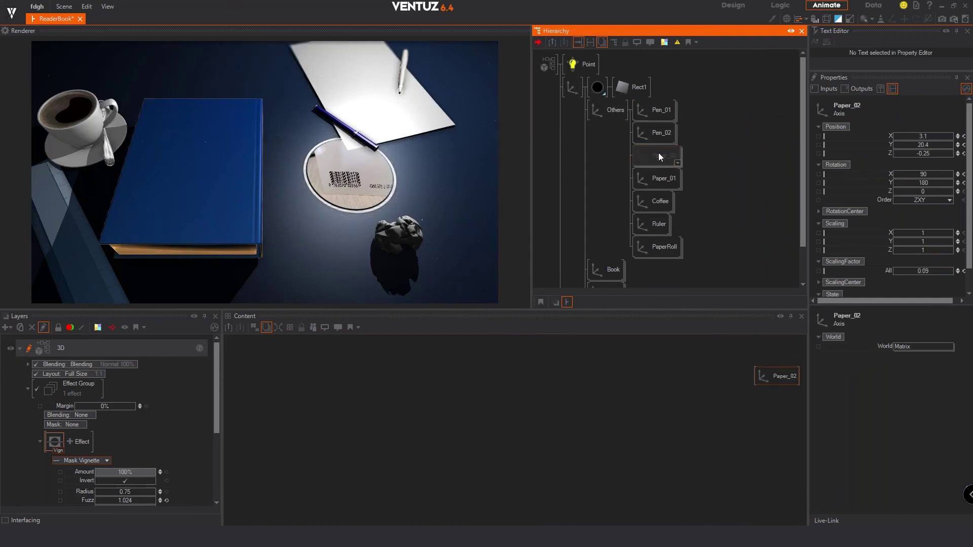
# Move the coffee cup by changing the Coffee axis's X position to -15.35.
pyautogui.click(661, 207)
pyautogui.moveTo(937, 136); pyautogui.dragTo(911, 131)
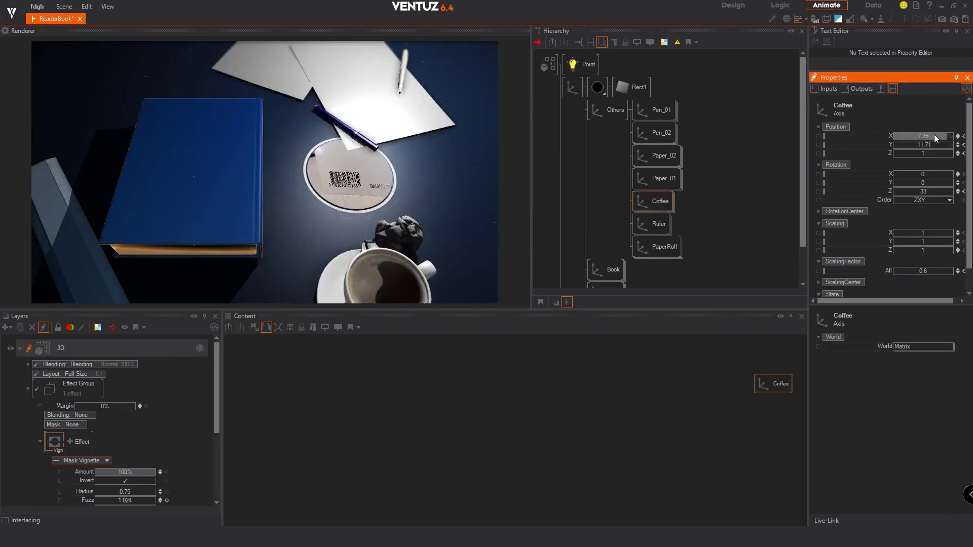
pyautogui.moveTo(923, 135); pyautogui.dragTo(890, 139)
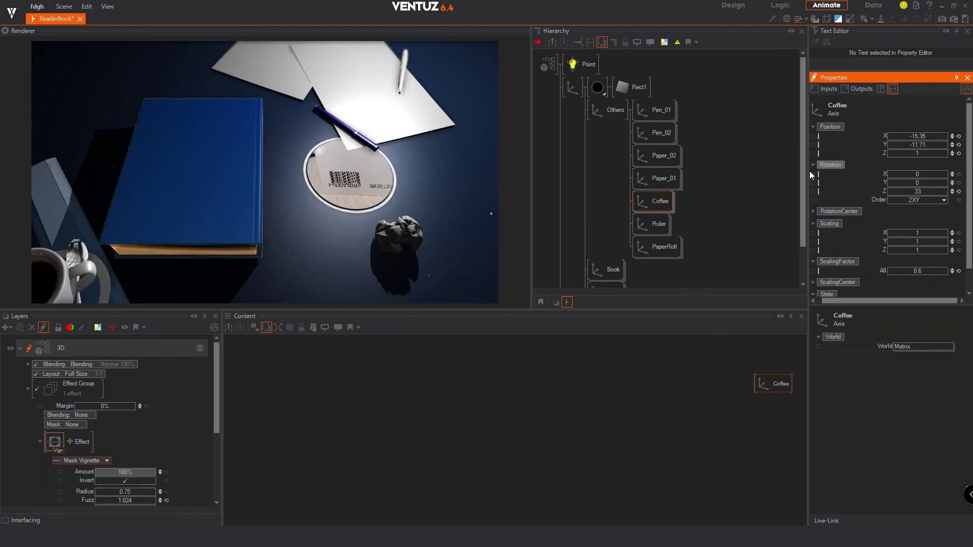
# Inspect the Ruler and PaperRoll axes in the Others group.
pyautogui.click(647, 226)
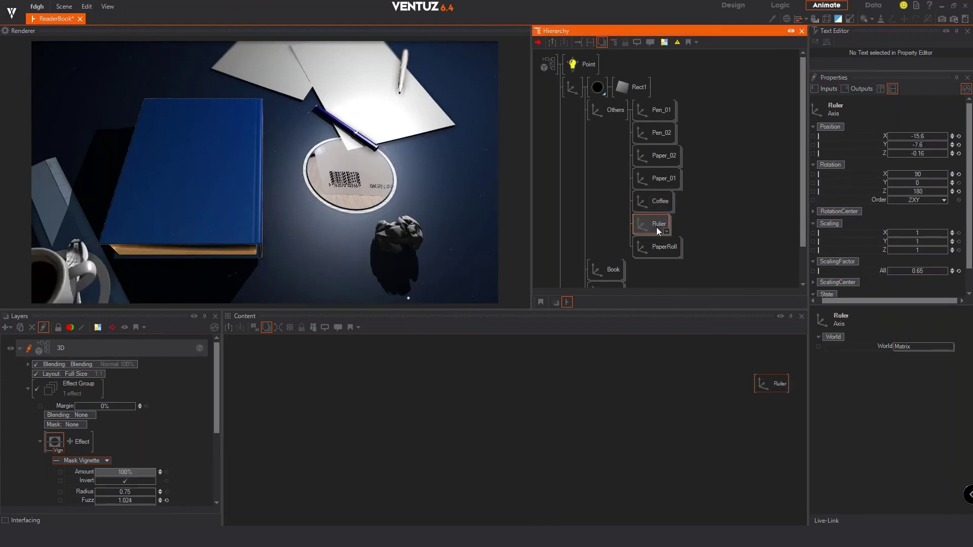
pyautogui.scroll(-1, 656, 227)
pyautogui.click(659, 227)
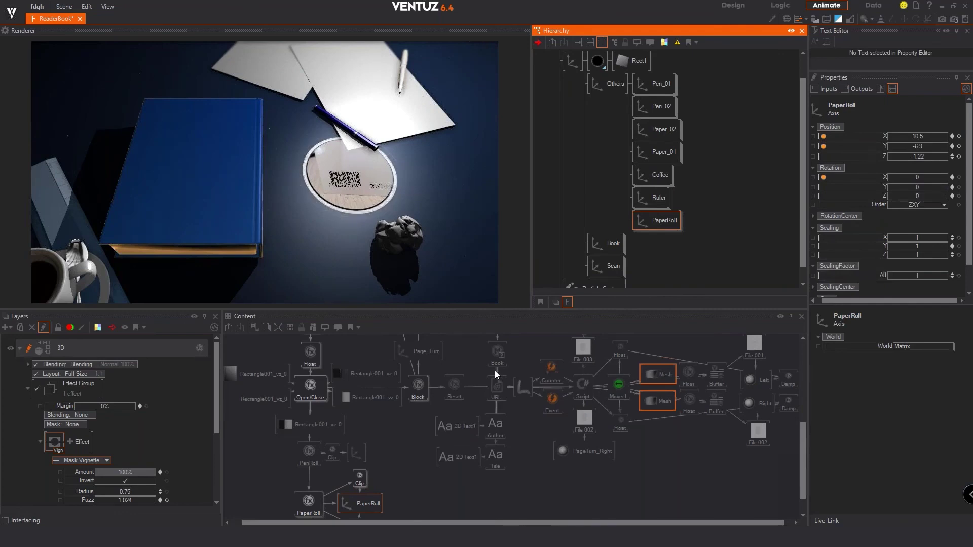
# Inspect the upper PaperRoll Clip's input and output ranges, and compare the durations of the PaperRoll and PenRoll Dampers.
pyautogui.moveTo(592, 364); pyautogui.dragTo(585, 337, button='middle')
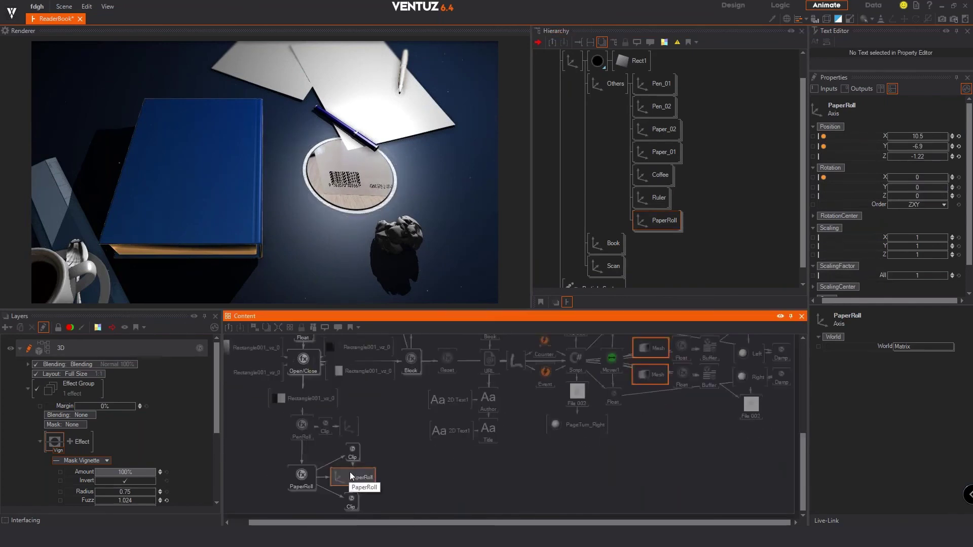
pyautogui.click(357, 446)
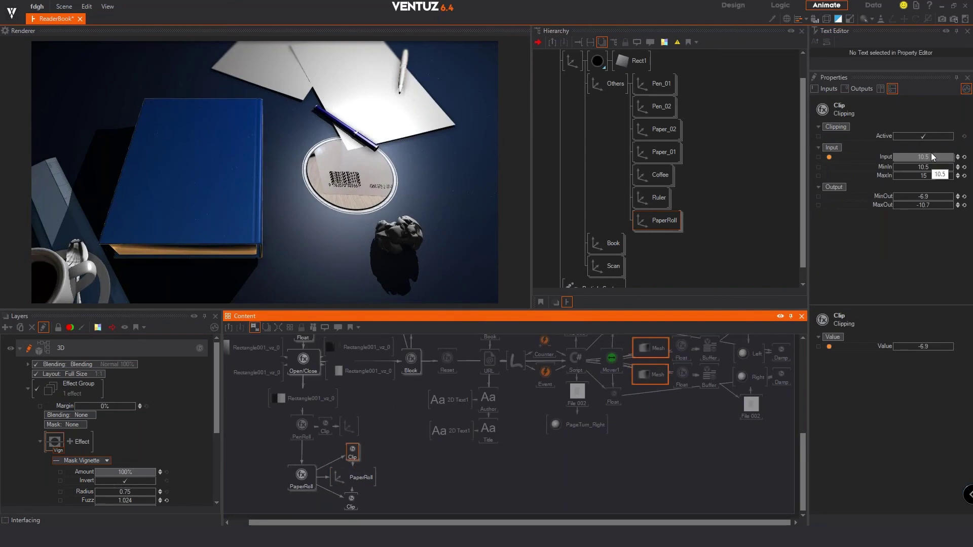
pyautogui.click(307, 484)
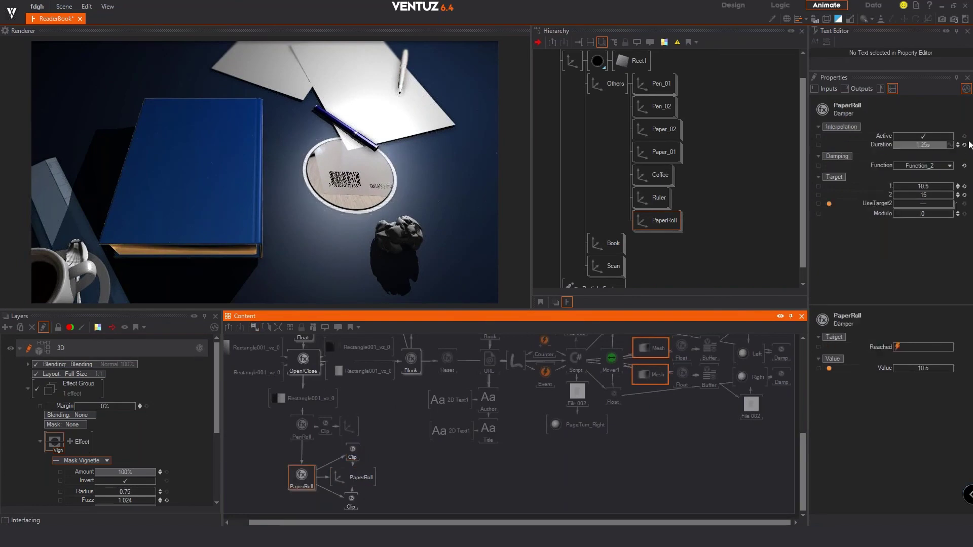
pyautogui.click(309, 428)
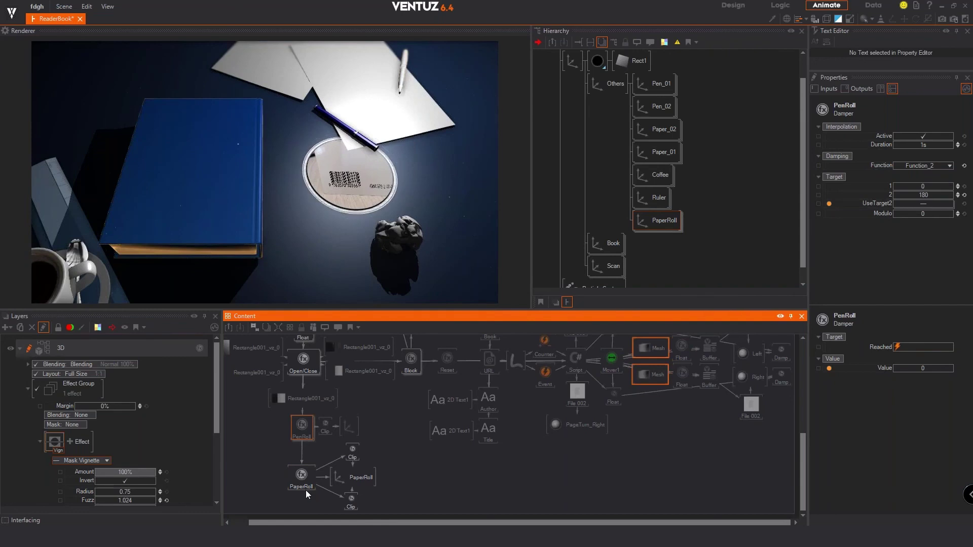
# Review the PenRoll and PaperRoll Dampers' target values, the PaperRoll axis's bound position and rotation, and the PaperRoll Damper's UseTarget2 binding.
pyautogui.moveTo(309, 412); pyautogui.dragTo(319, 448, button='middle')
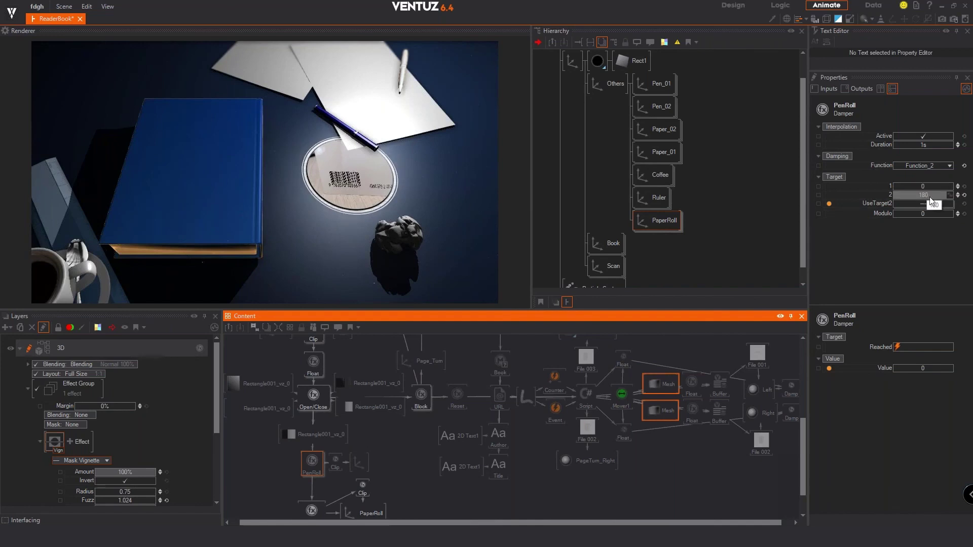
pyautogui.scroll(-1, 355, 460)
pyautogui.click(316, 479)
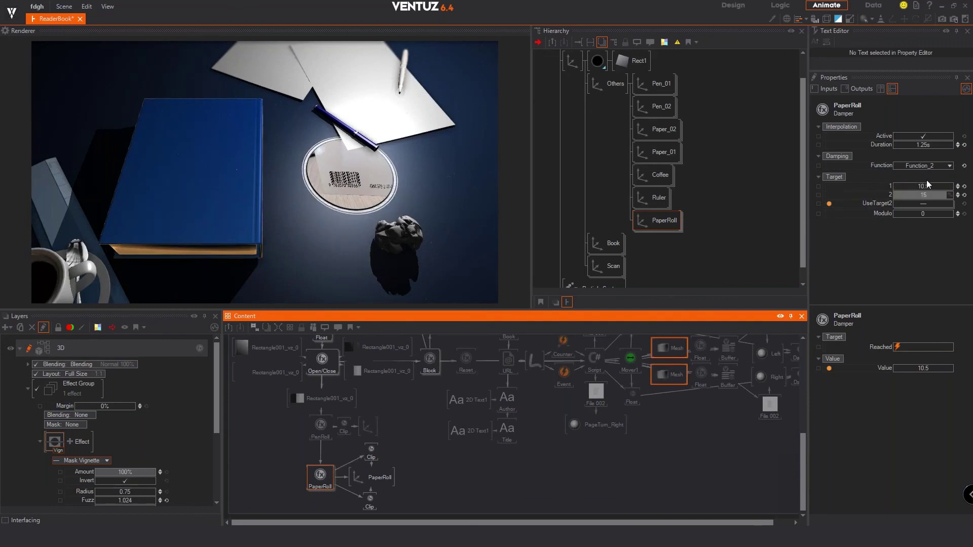
pyautogui.click(373, 479)
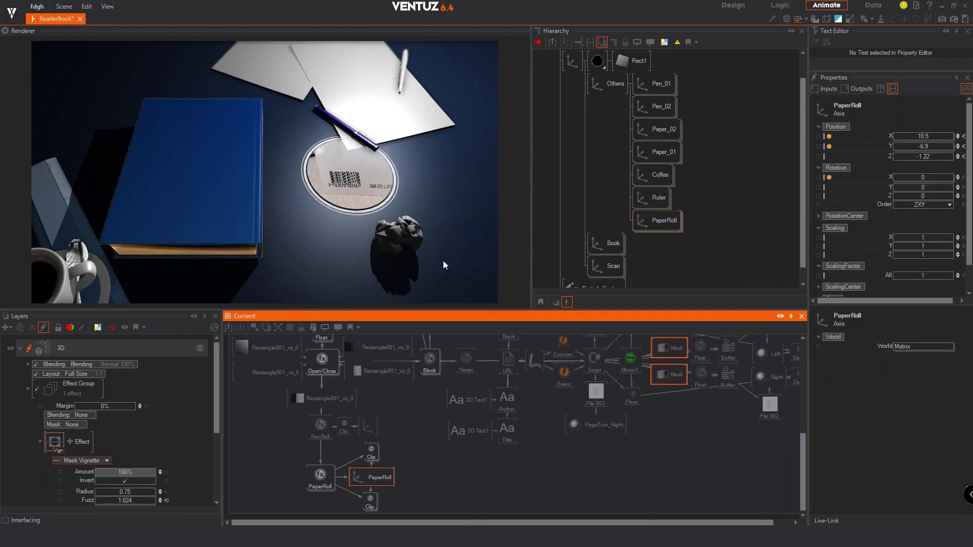
pyautogui.click(312, 482)
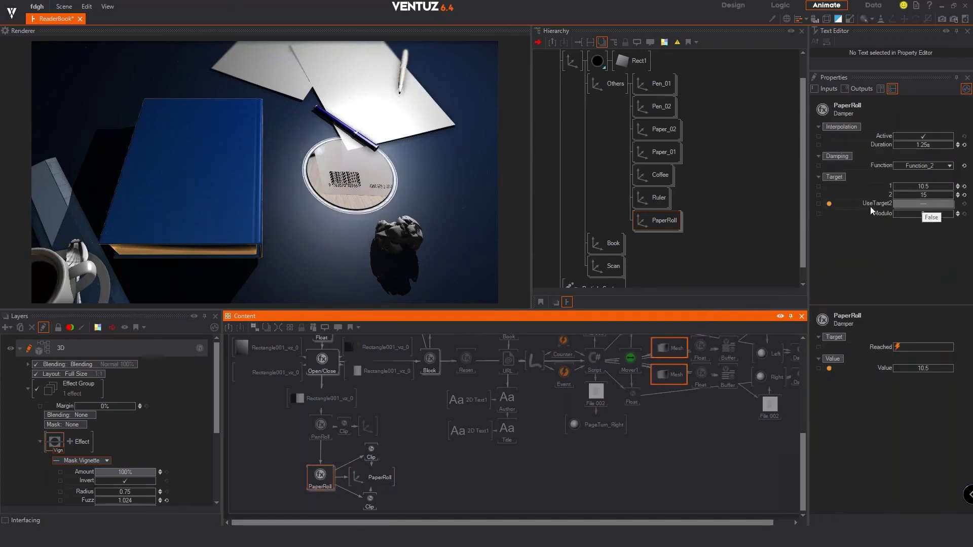
# Step the Counter forward to open the book and inspect the PaperRoll Damper's target switch and output value.
pyautogui.scroll(3, 337, 372)
pyautogui.scroll(1, 384, 416)
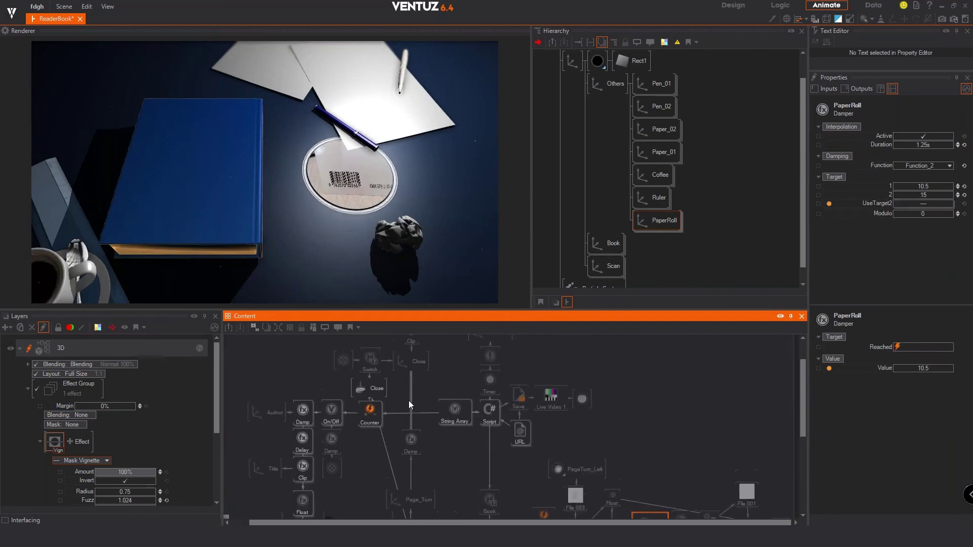
pyautogui.click(369, 415)
pyautogui.click(898, 146)
pyautogui.scroll(-10, 330, 510)
pyautogui.click(330, 510)
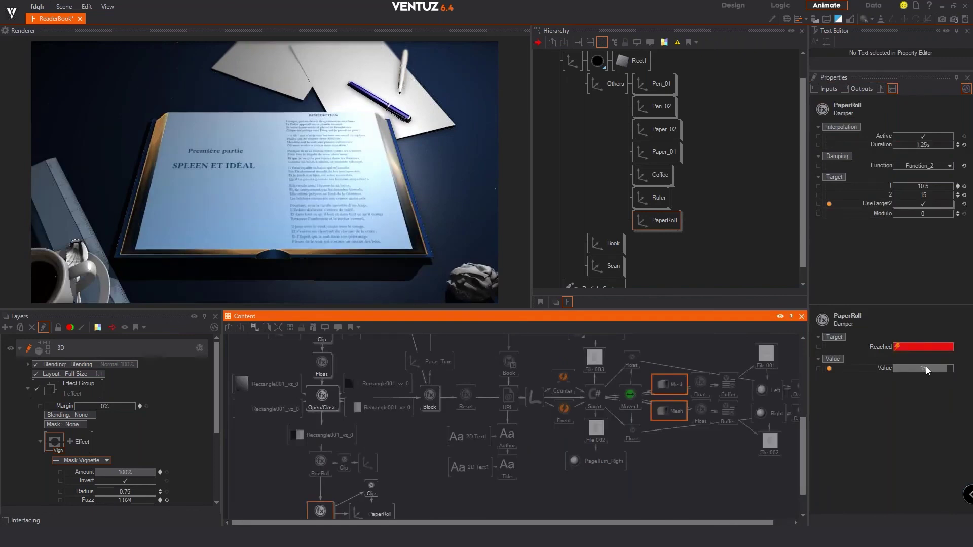
# Step the Counter backward to close the book, and review the PaperRoll axis's bindings within the whole node network.
pyautogui.scroll(7, 446, 492)
pyautogui.click(377, 359)
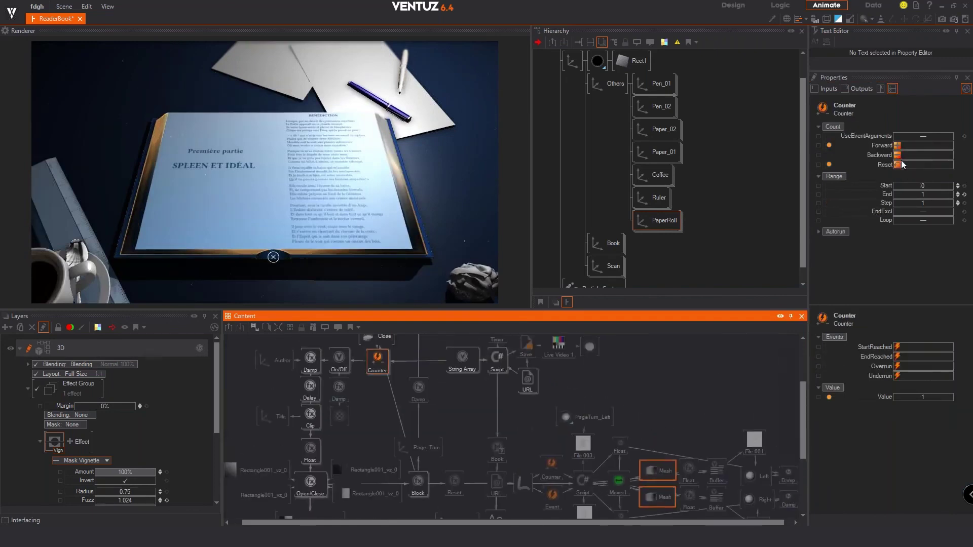
pyautogui.click(897, 155)
pyautogui.scroll(-10, 373, 503)
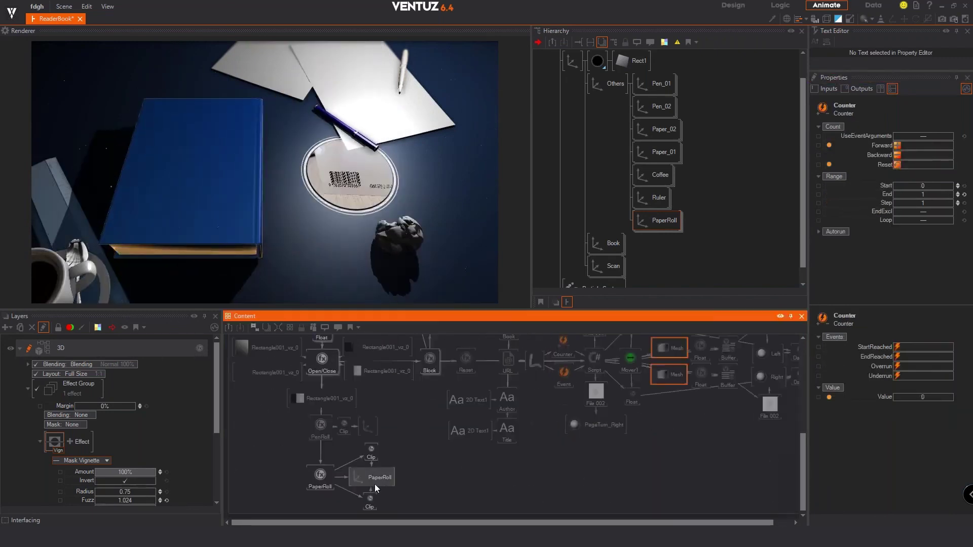
pyautogui.click(375, 482)
pyautogui.keyDown('ctrl'); pyautogui.scroll(-5, 486, 420); pyautogui.keyUp('ctrl')
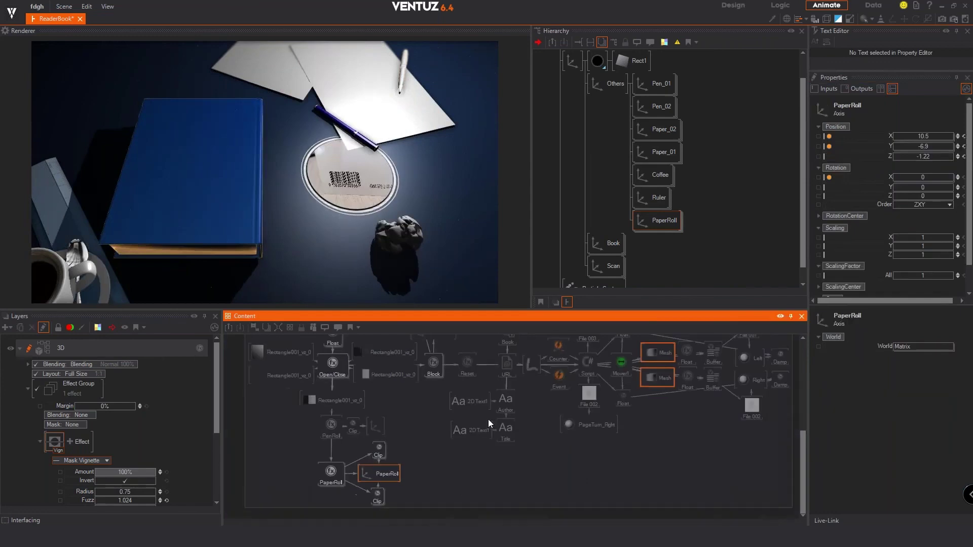
pyautogui.keyDown('ctrl'); pyautogui.scroll(3, 605, 415); pyautogui.keyUp('ctrl')
pyautogui.keyDown('ctrl'); pyautogui.scroll(-2, 593, 419); pyautogui.keyUp('ctrl')
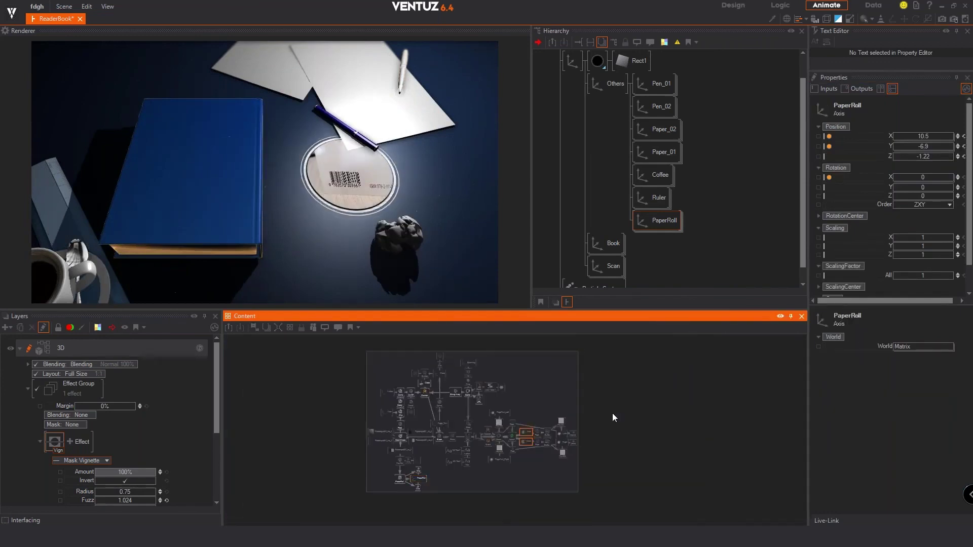
pyautogui.click(608, 414)
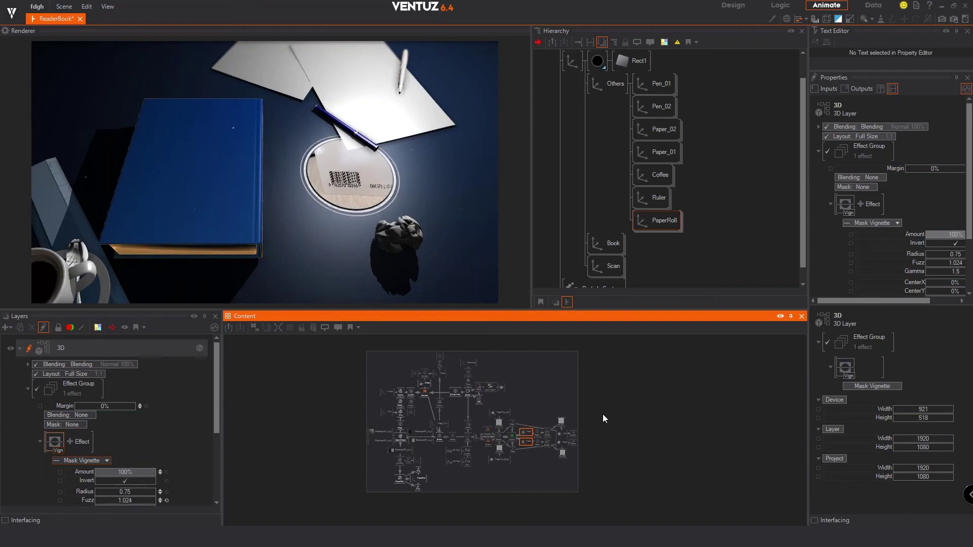
pyautogui.scroll(1, 610, 417)
pyautogui.moveTo(614, 405); pyautogui.dragTo(645, 381, button='middle')
# Collapse the Others group, add an Axis below Scan in the hierarchy, and attach a Cube to it.
pyautogui.doubleClick(607, 84)
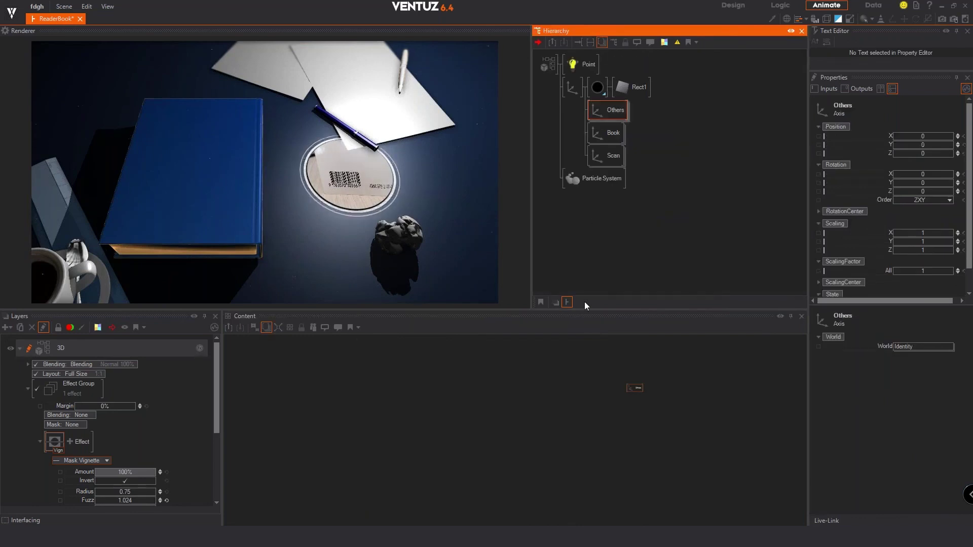
pyautogui.doubleClick(608, 251)
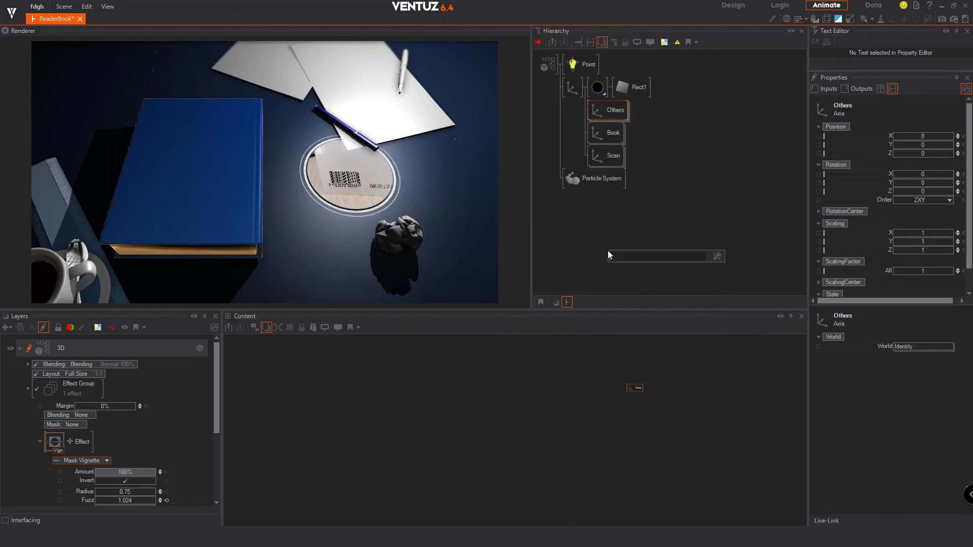
pyautogui.write('ax')
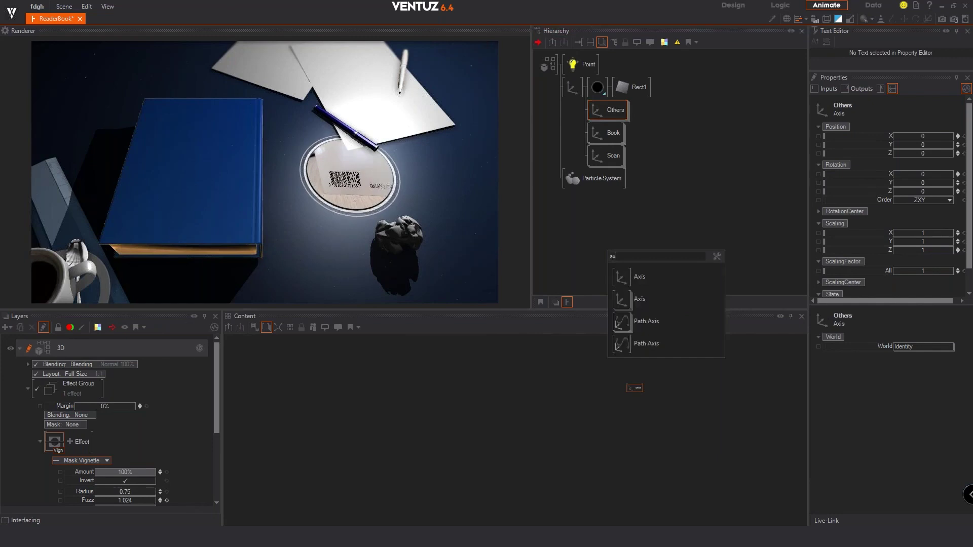
pyautogui.press('Return')
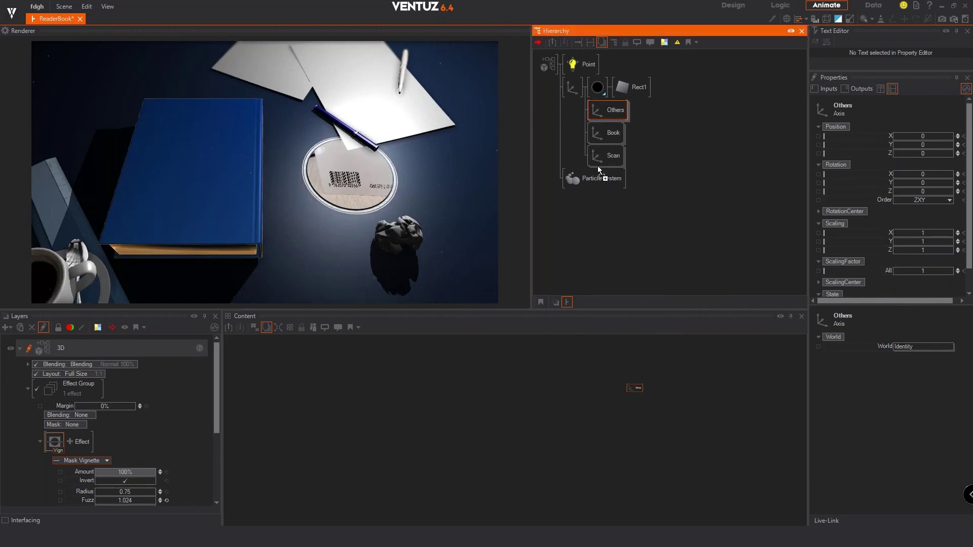
pyautogui.click(603, 176)
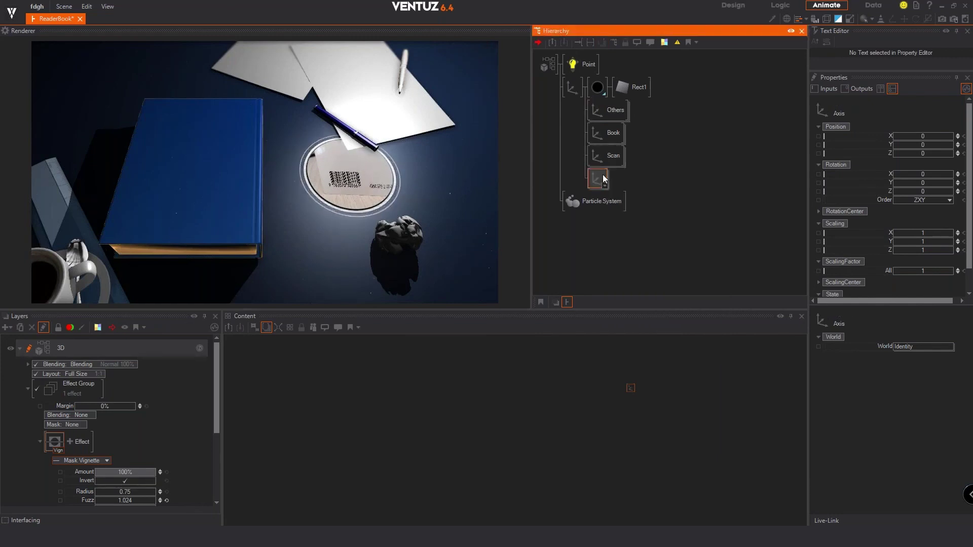
pyautogui.write('cub')
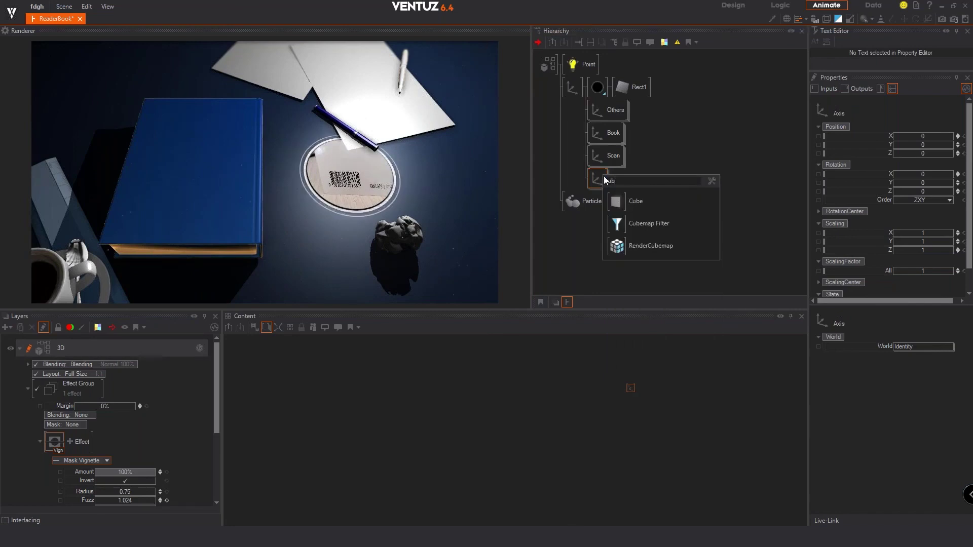
pyautogui.press('Return')
pyautogui.click(599, 176)
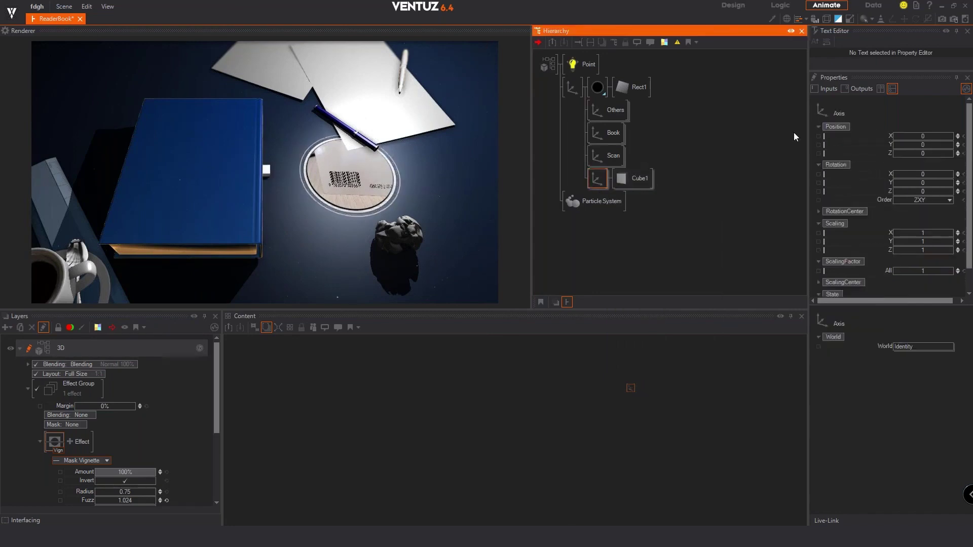
# Add a Keyframe Animation node and bind the cube Axis's X position to it.
pyautogui.click(604, 419)
pyautogui.write('anim')
pyautogui.click(659, 402)
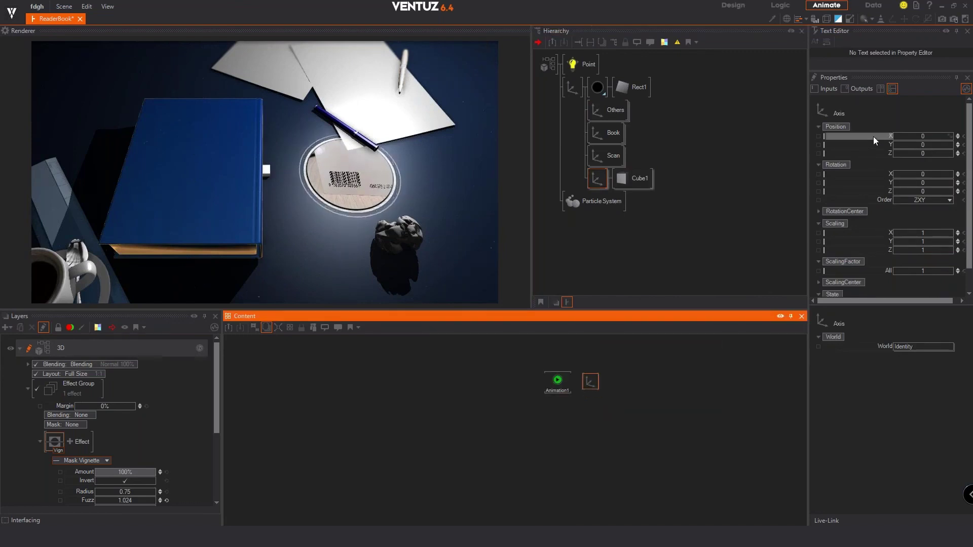
pyautogui.click(827, 136)
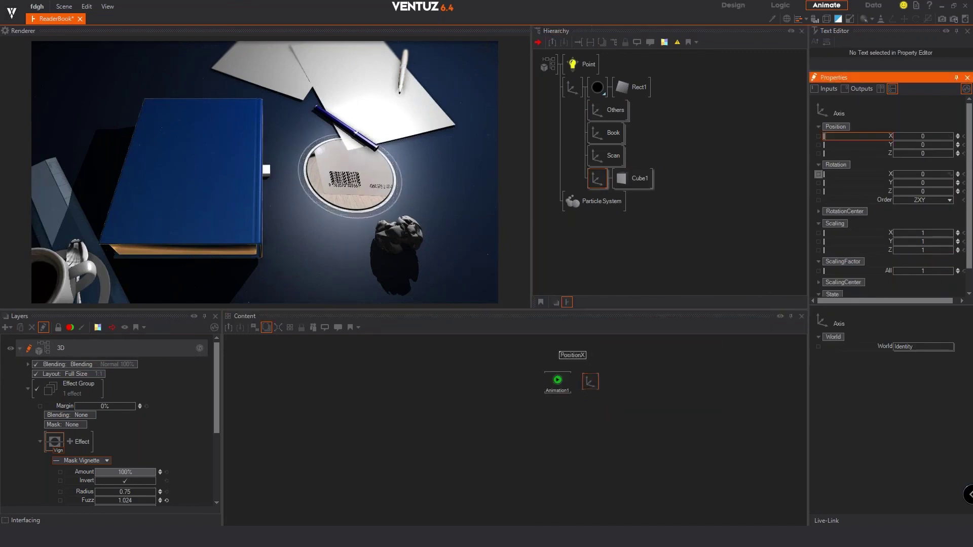
# Show the Animation editor and keyframe the cube Axis's X position from 0 at S1 to 13.2 at S2, one second apart.
pyautogui.click(107, 6)
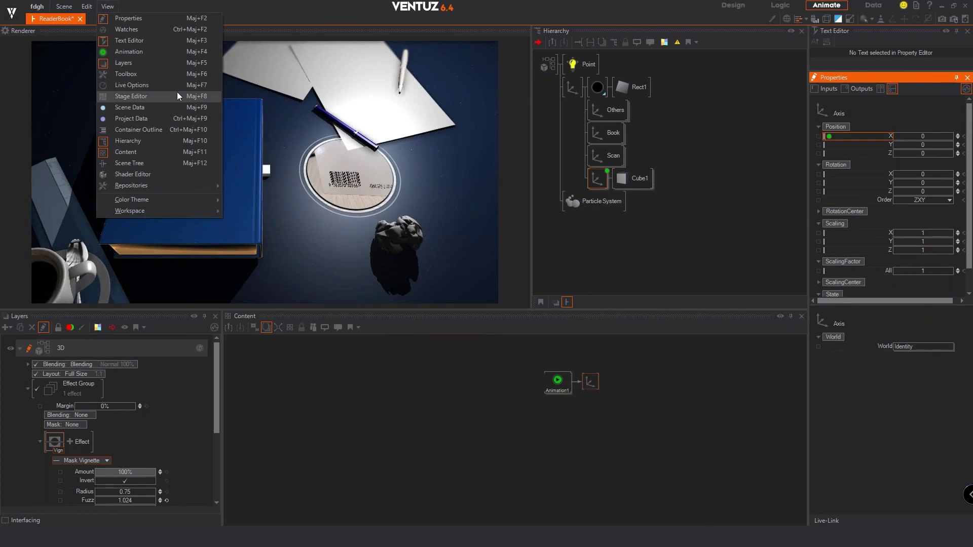
pyautogui.click(151, 52)
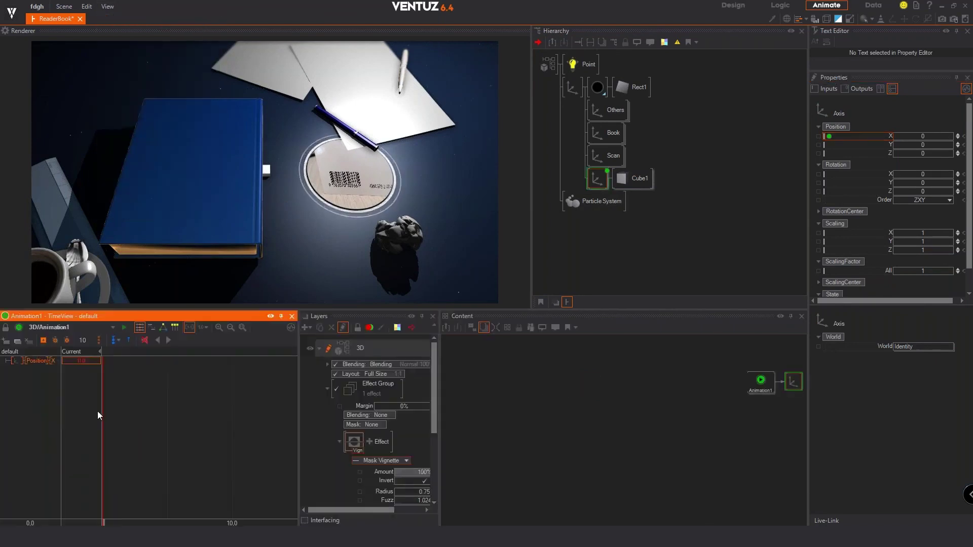
pyautogui.moveTo(104, 416); pyautogui.dragTo(202, 398)
pyautogui.click(212, 327)
pyautogui.click(217, 347)
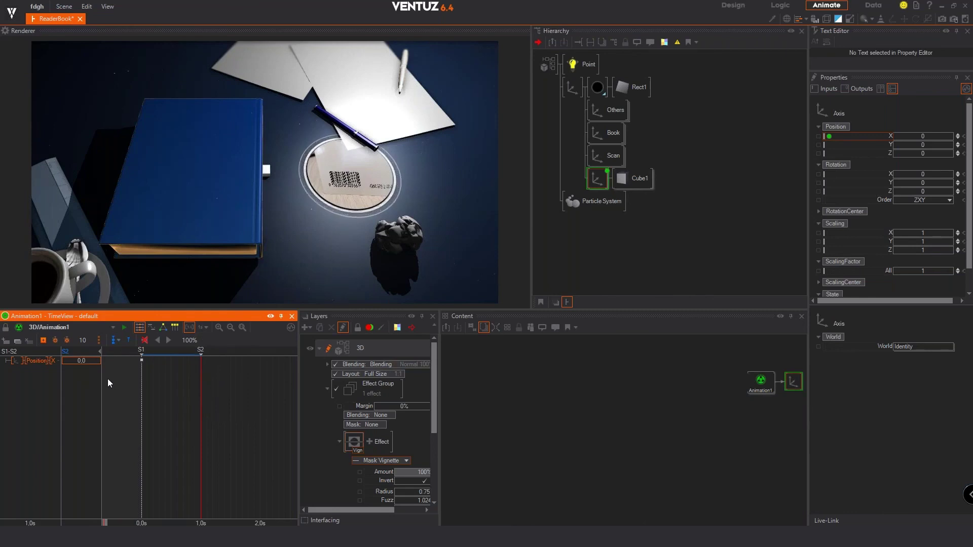
pyautogui.click(69, 360)
pyautogui.moveTo(71, 359); pyautogui.dragTo(100, 358)
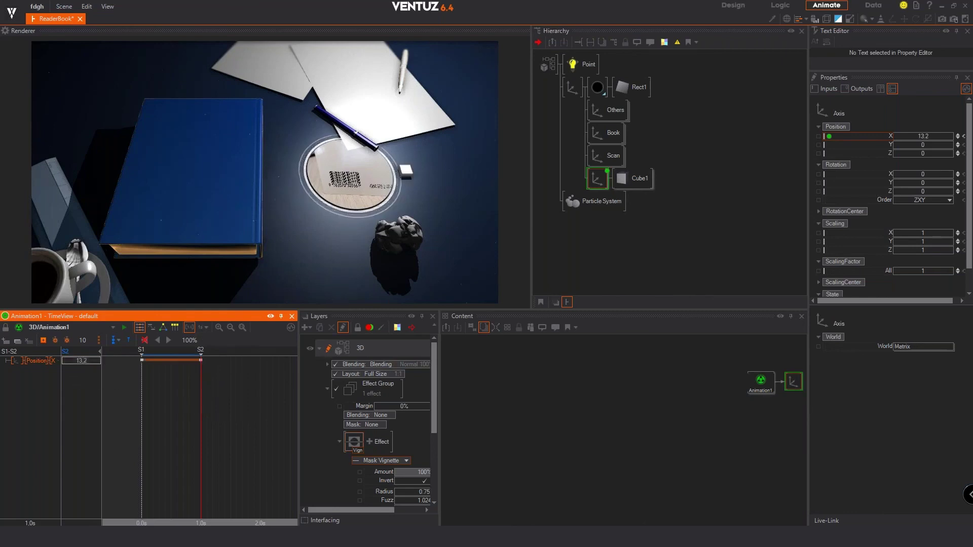
pyautogui.moveTo(165, 385); pyautogui.dragTo(147, 396)
# Add a Simple Control node and connect it to Animation1's Control input for the S1-S2 slice.
pyautogui.click(759, 394)
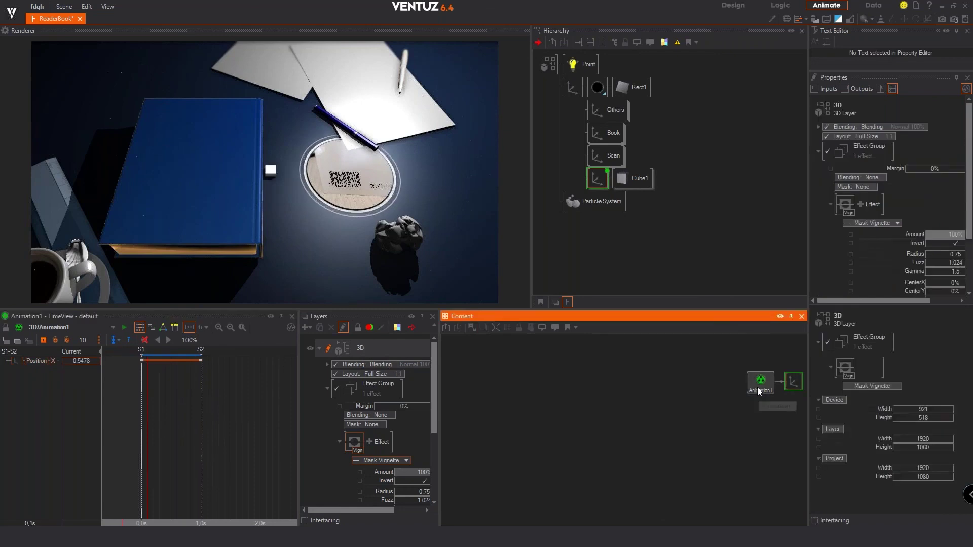
pyautogui.click(761, 384)
pyautogui.scroll(1, 771, 383)
pyautogui.moveTo(771, 382); pyautogui.dragTo(637, 400, button='middle')
pyautogui.moveTo(620, 398); pyautogui.dragTo(626, 399)
pyautogui.press('space')
pyautogui.write('sim')
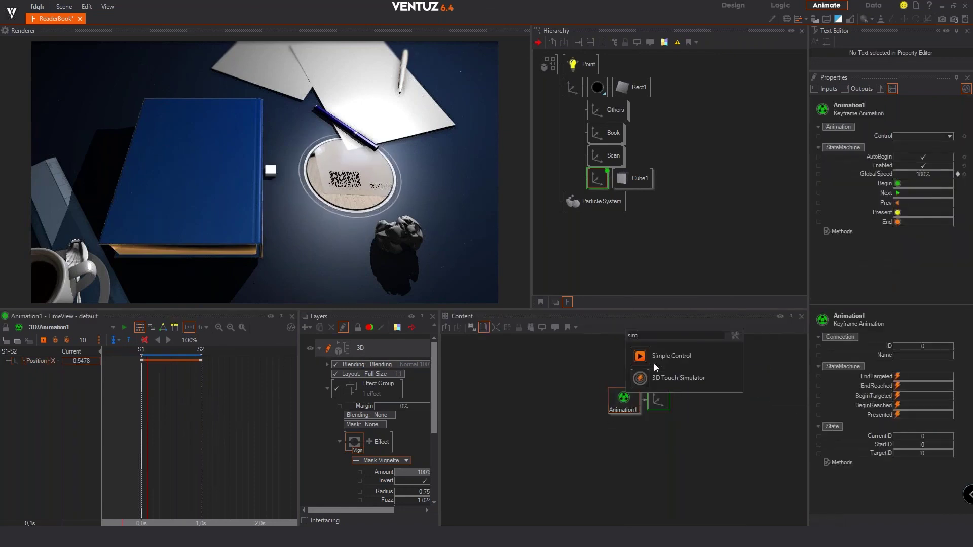
pyautogui.click(654, 361)
pyautogui.click(576, 396)
pyautogui.moveTo(877, 136); pyautogui.dragTo(589, 400)
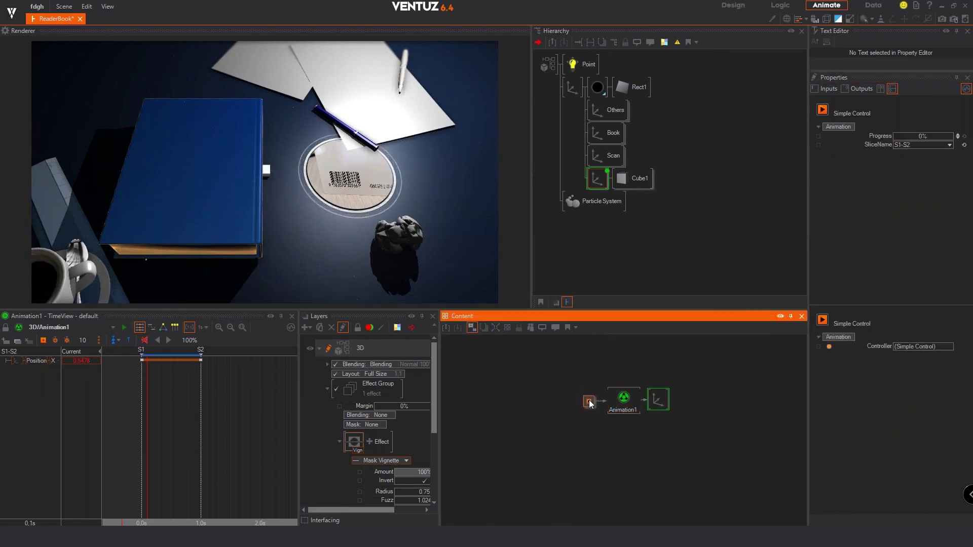
# Add a Damper with target 2 set to 100 and bind its value to the Simple Control's Progress.
pyautogui.press('space')
pyautogui.write('dam')
pyautogui.press('Return')
pyautogui.click(560, 400)
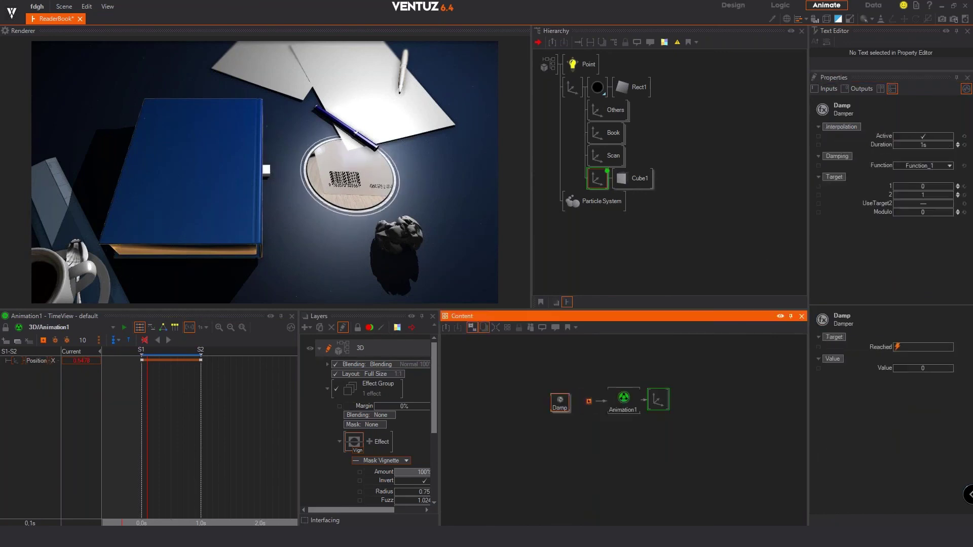
pyautogui.click(917, 195)
pyautogui.write('00')
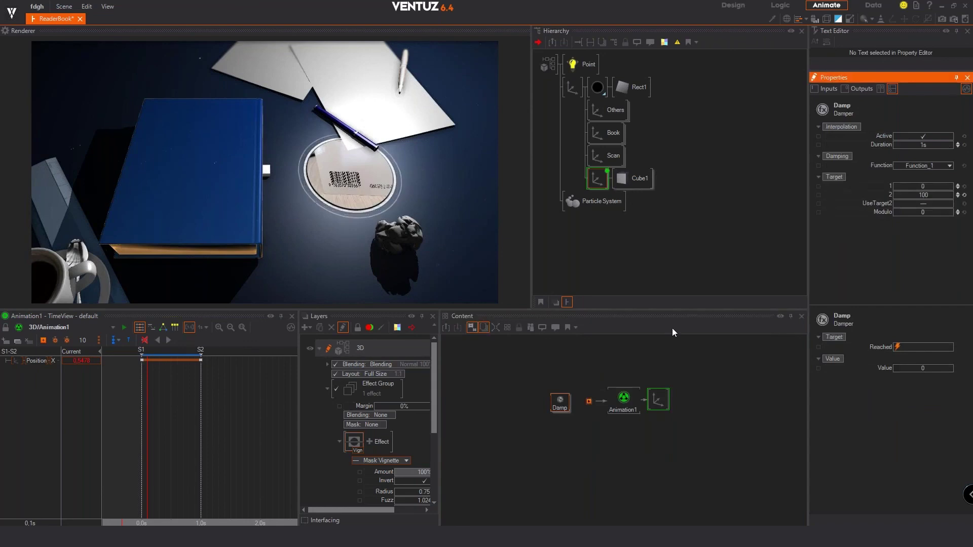
pyautogui.click(589, 401)
pyautogui.click(867, 136)
pyautogui.moveTo(866, 136); pyautogui.dragTo(560, 404)
pyautogui.click(560, 402)
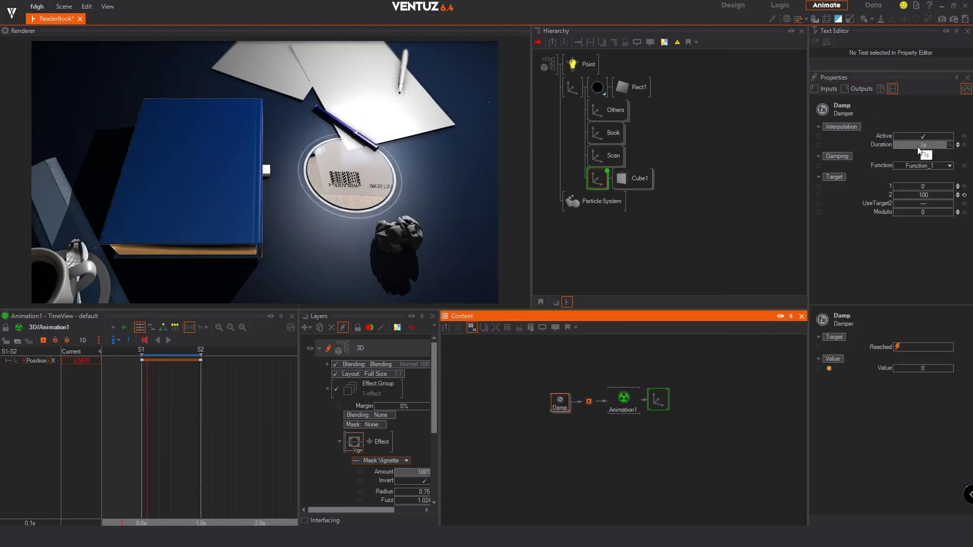
# Test the cube's movement by scrubbing the animation and toggling the Damper's UseTarget2 option.
pyautogui.moveTo(165, 407)
pyautogui.mouseDown()
pyautogui.moveTo(201, 407)
pyautogui.moveTo(160, 410)
pyautogui.mouseUp()
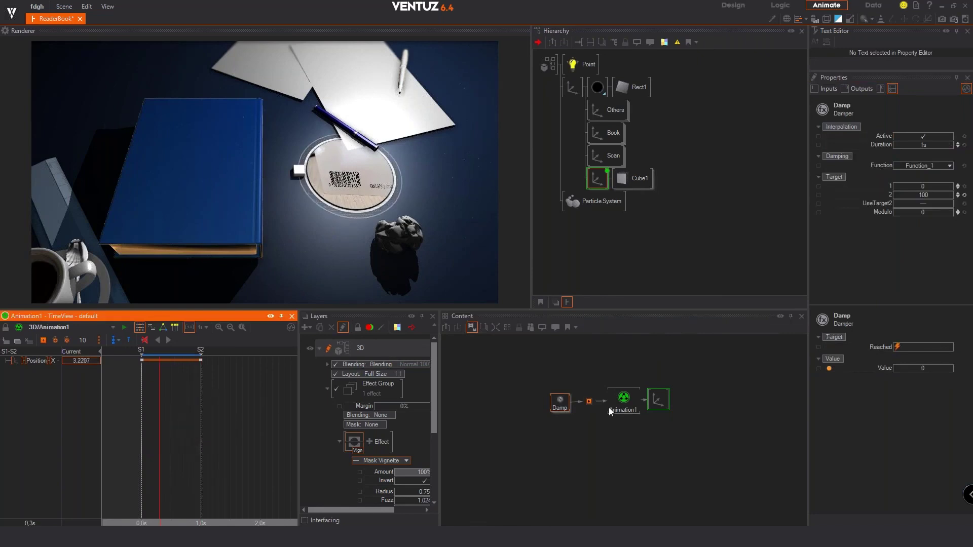
pyautogui.click(552, 408)
pyautogui.click(911, 204)
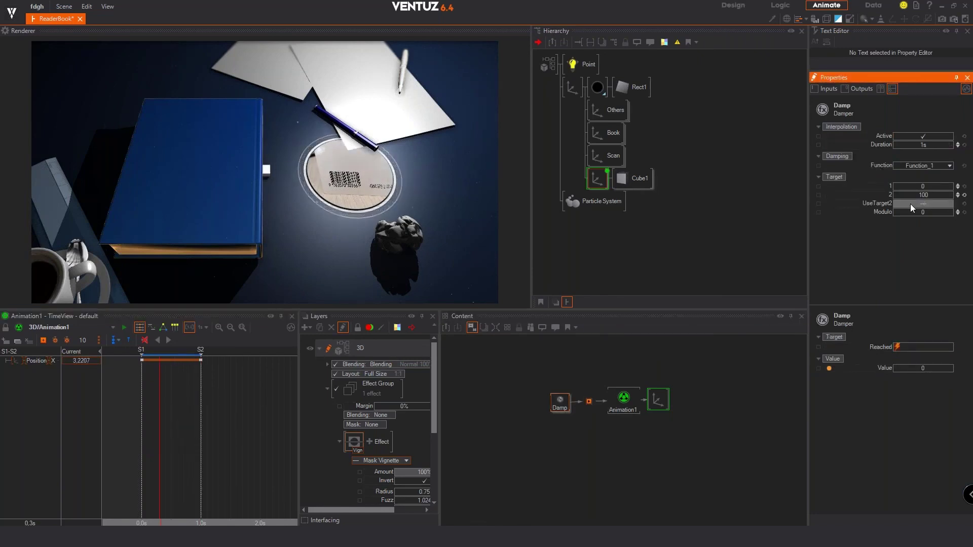
# Ease the start of Animation1's X position curve by extending the S1 keyframe's horizontal handle to about 11.68.
pyautogui.click(623, 408)
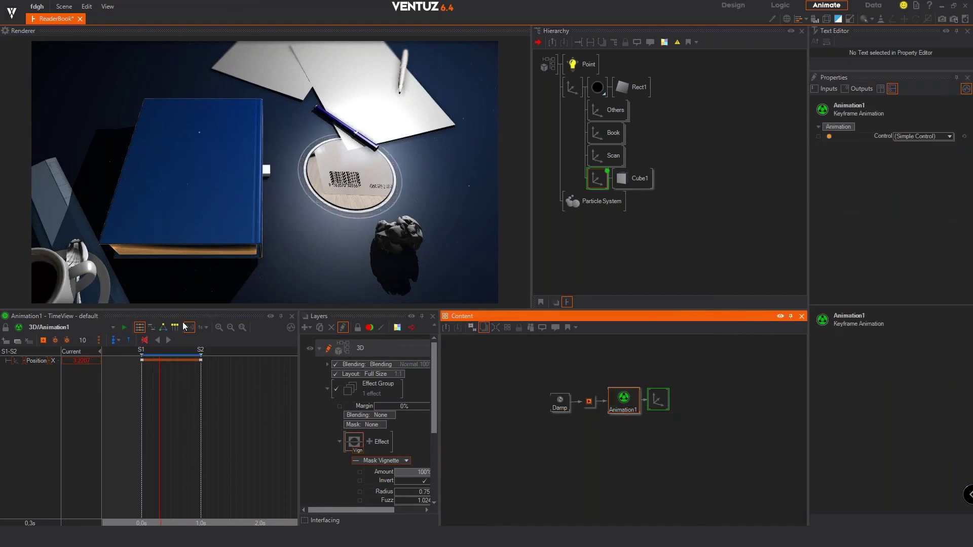
pyautogui.click(152, 327)
pyautogui.click(143, 438)
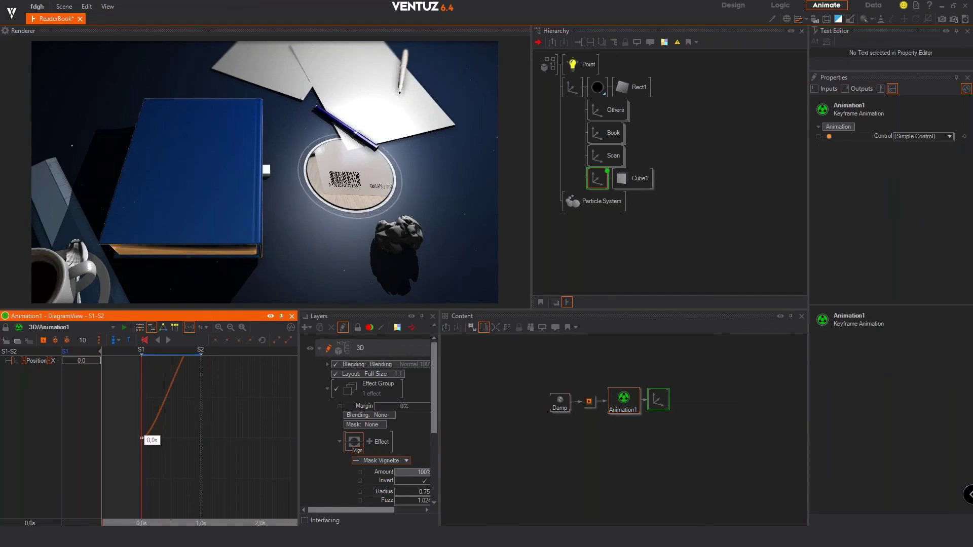
pyautogui.moveTo(128, 454); pyautogui.dragTo(212, 441)
# Toggle the Damper's UseTarget2 on and off to replay the cube's eased movement in both directions.
pyautogui.click(562, 403)
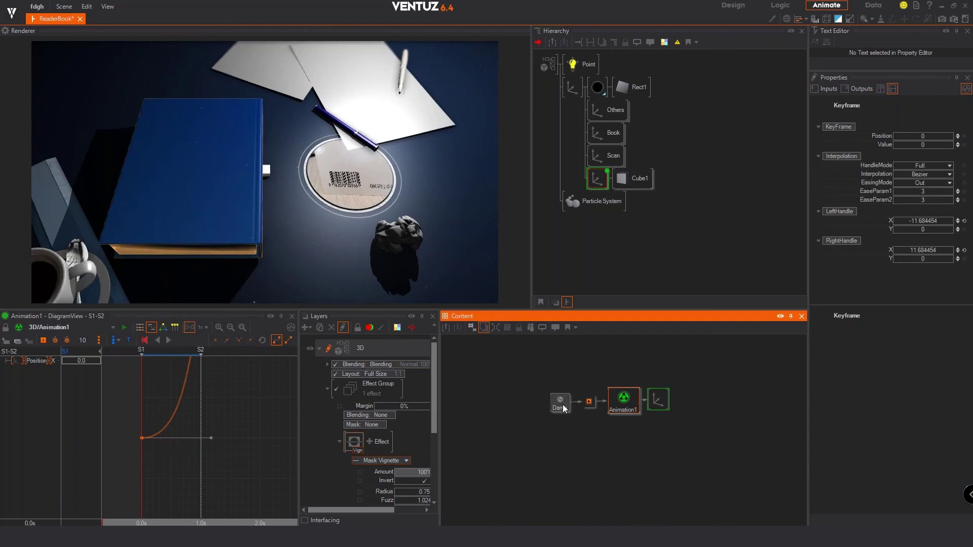
pyautogui.click(902, 203)
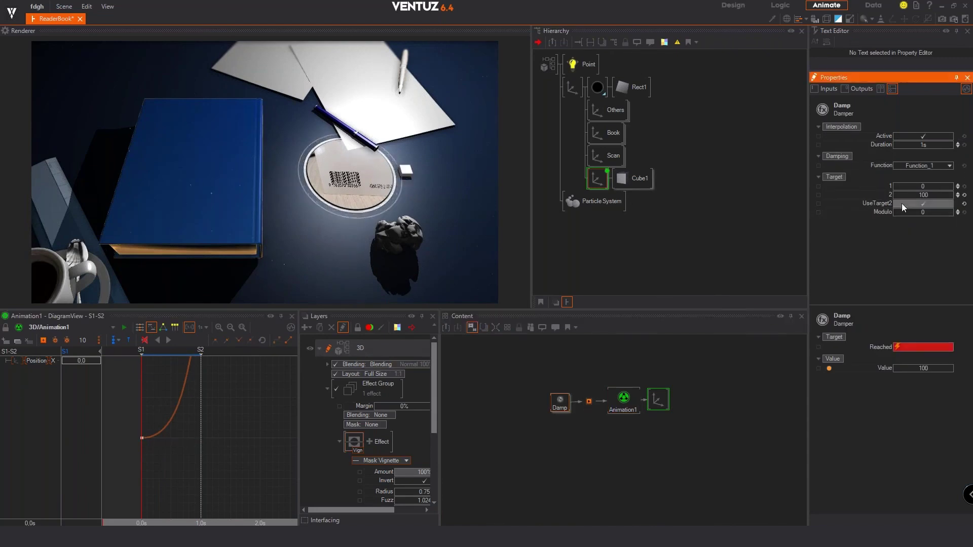
pyautogui.click(902, 202)
pyautogui.moveTo(703, 361); pyautogui.dragTo(556, 427)
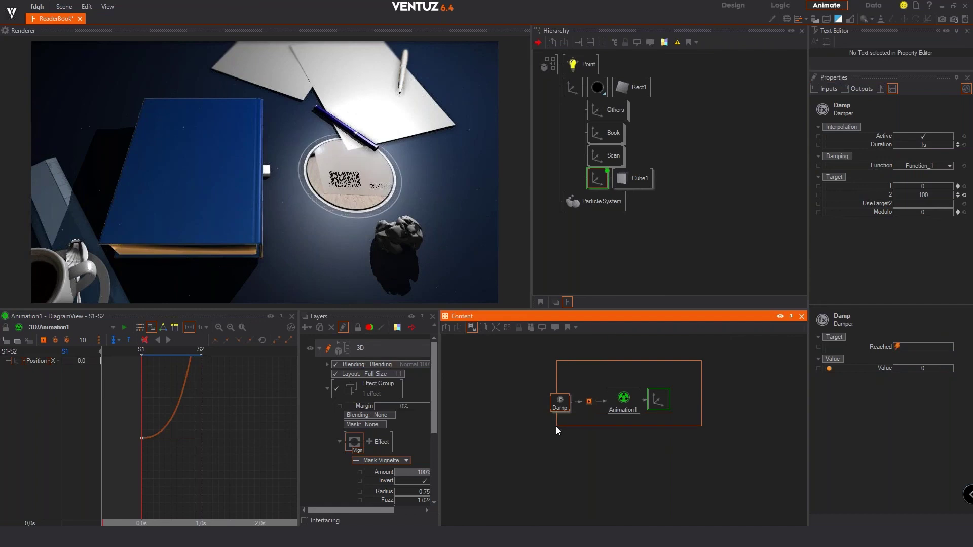
pyautogui.click(559, 406)
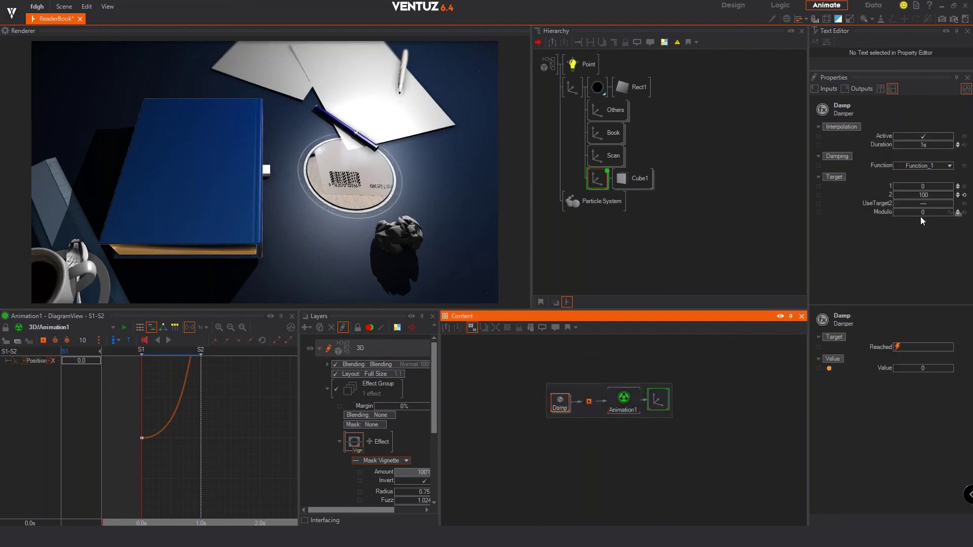
pyautogui.click(930, 202)
pyautogui.click(929, 202)
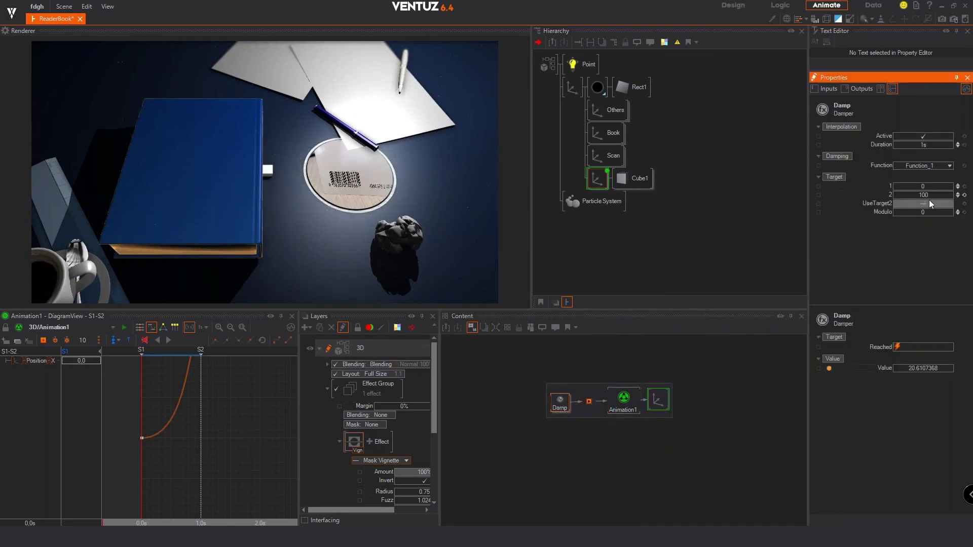
# Delete the Damper and Simple Control nodes linked to Animation1.
pyautogui.keyDown('ctrl'); pyautogui.click(589, 402); pyautogui.keyUp('ctrl')
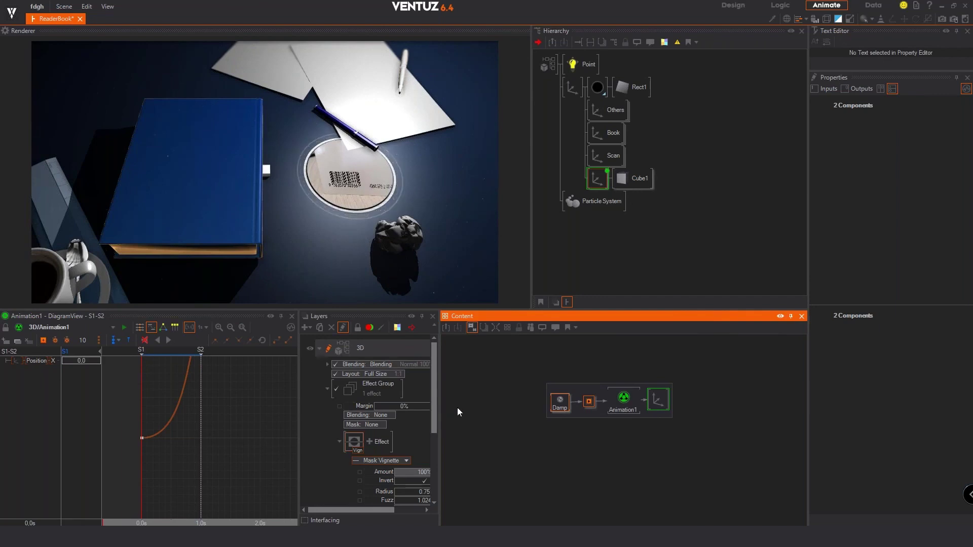
pyautogui.moveTo(546, 375); pyautogui.dragTo(591, 442)
pyautogui.press('Delete')
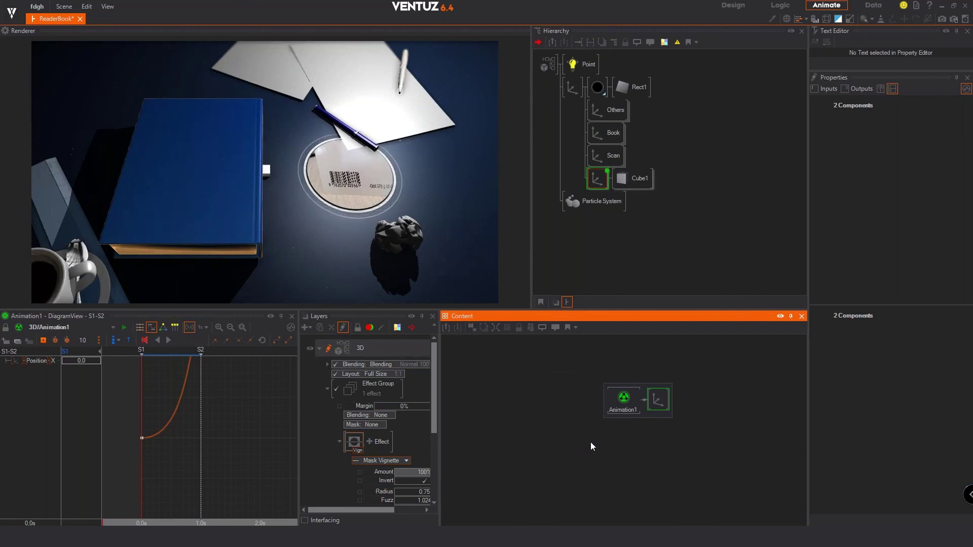
# Select Animation1 and trigger its Next and Prev state machine events.
pyautogui.click(624, 401)
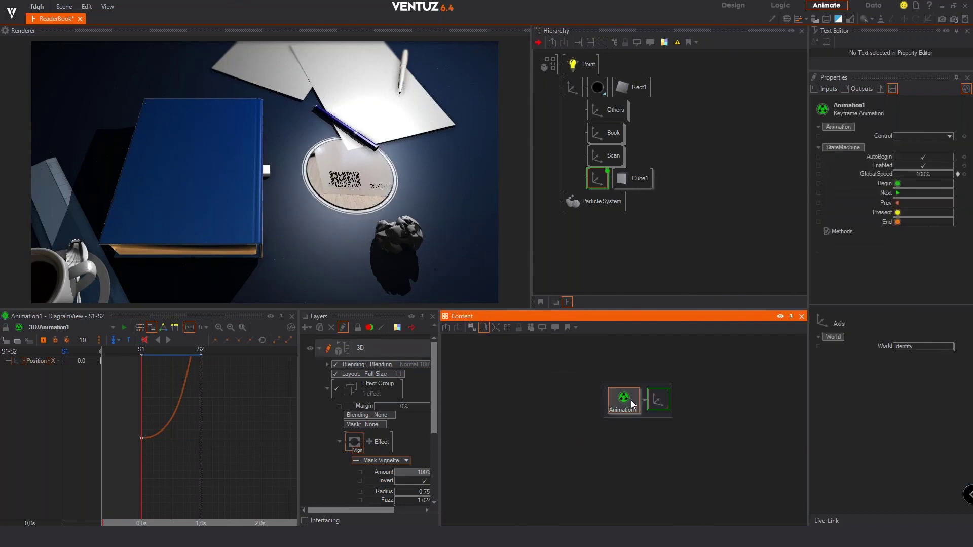
pyautogui.click(898, 192)
pyautogui.click(898, 202)
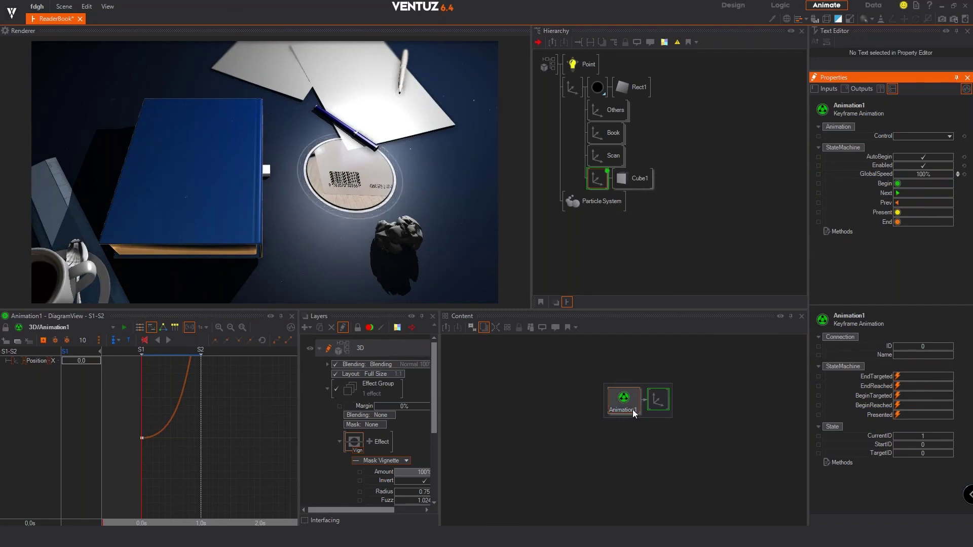
pyautogui.moveTo(633, 409); pyautogui.dragTo(613, 476)
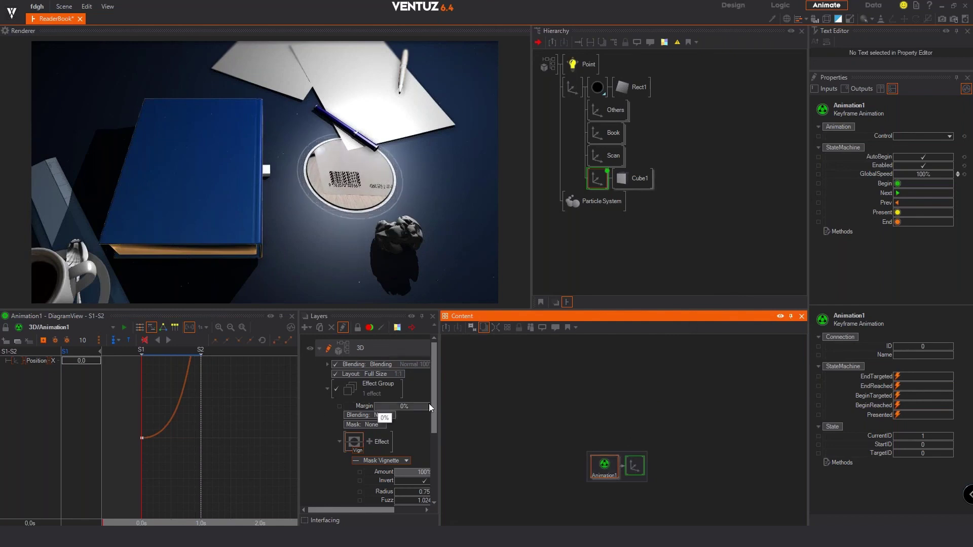
pyautogui.moveTo(588, 441); pyautogui.dragTo(665, 487)
pyautogui.moveTo(552, 430); pyautogui.dragTo(658, 494)
pyautogui.click(661, 498)
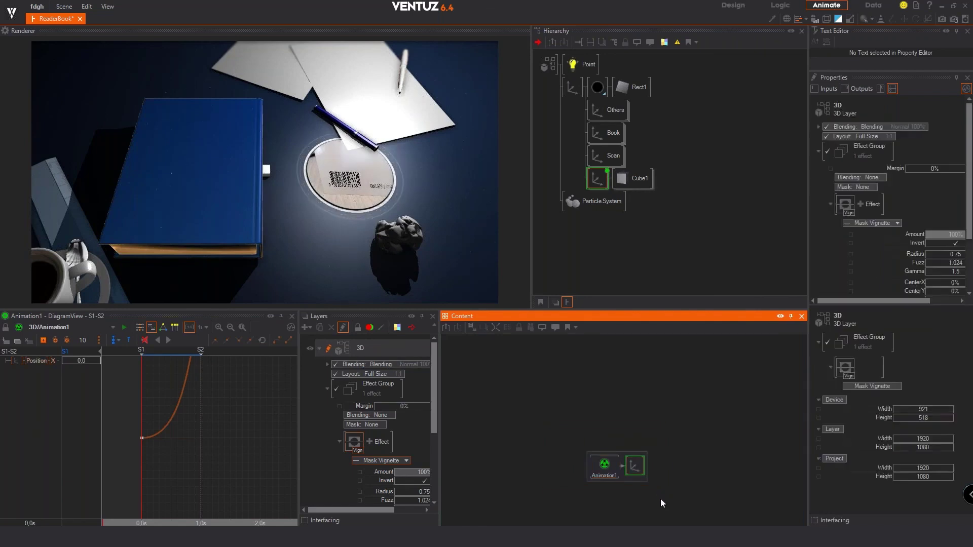
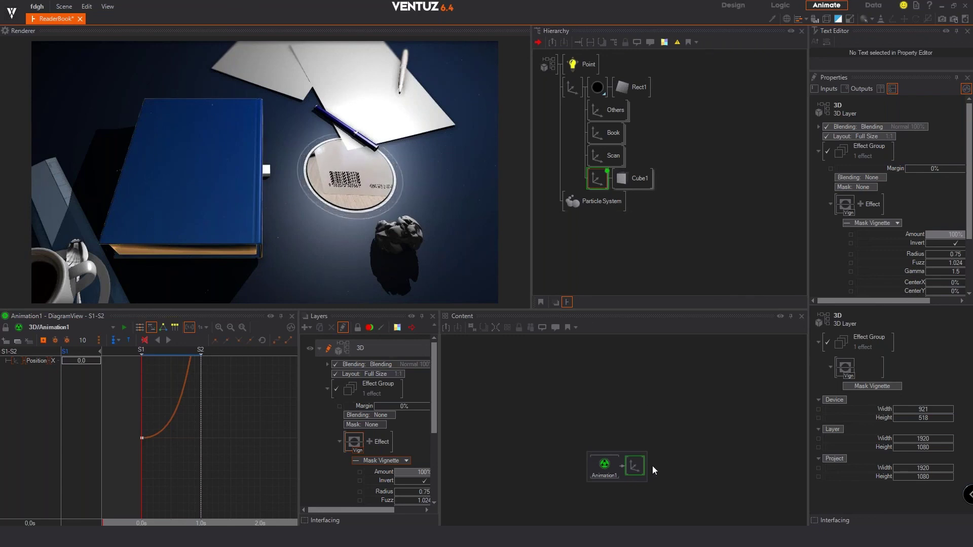
pyautogui.click(598, 88)
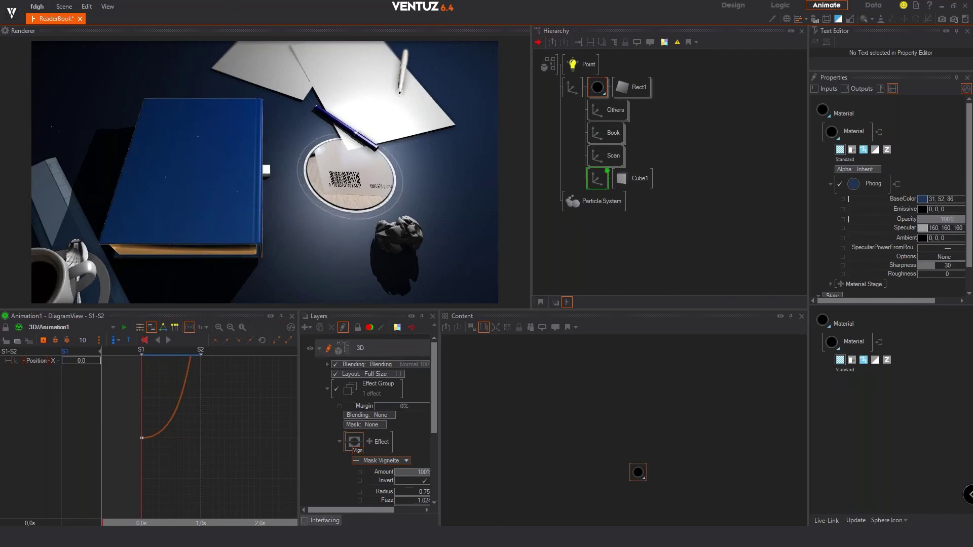
# Check the ZXing.Net 0.16.5 release assets in the browser, and open the downloaded ZXing.Net.0.16.5.0 net4.5 folder in File Explorer.
pyautogui.moveTo(360, 537)
pyautogui.click(415, 497)
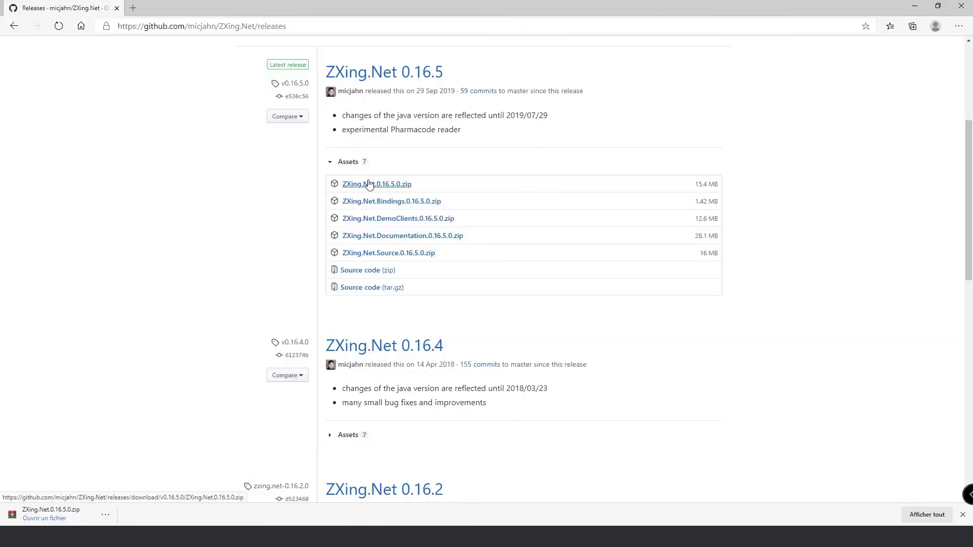
pyautogui.click(283, 537)
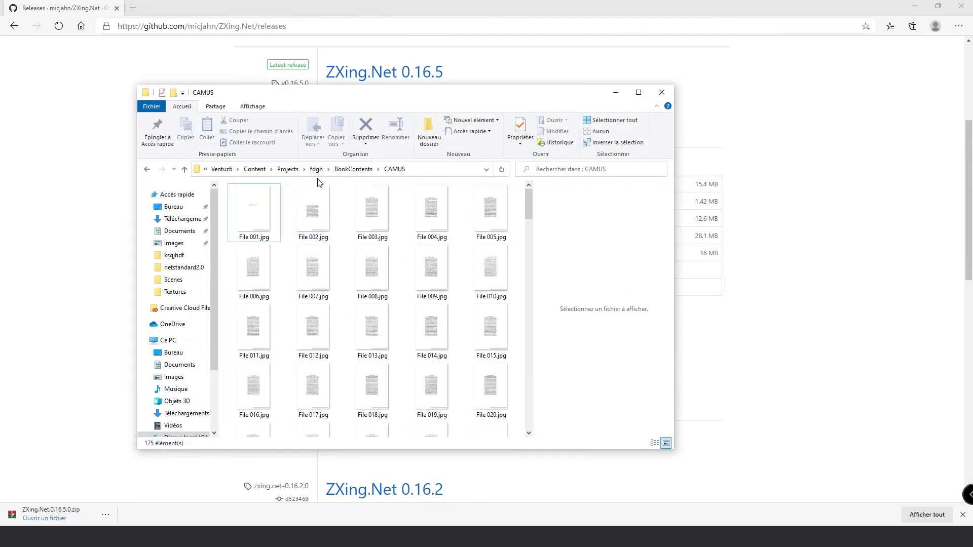
pyautogui.click(185, 220)
pyautogui.click(253, 226)
pyautogui.click(320, 240)
pyautogui.doubleClick(320, 240)
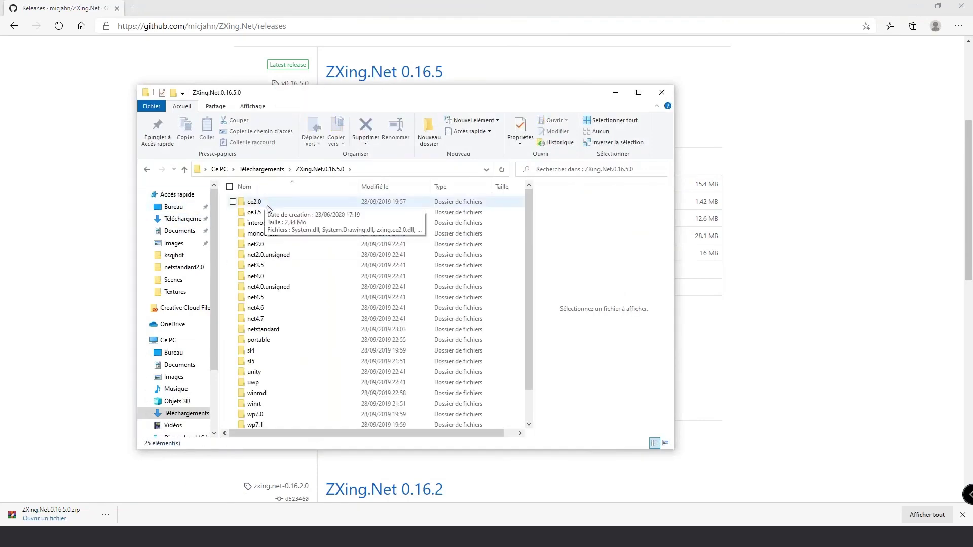
pyautogui.doubleClick(263, 299)
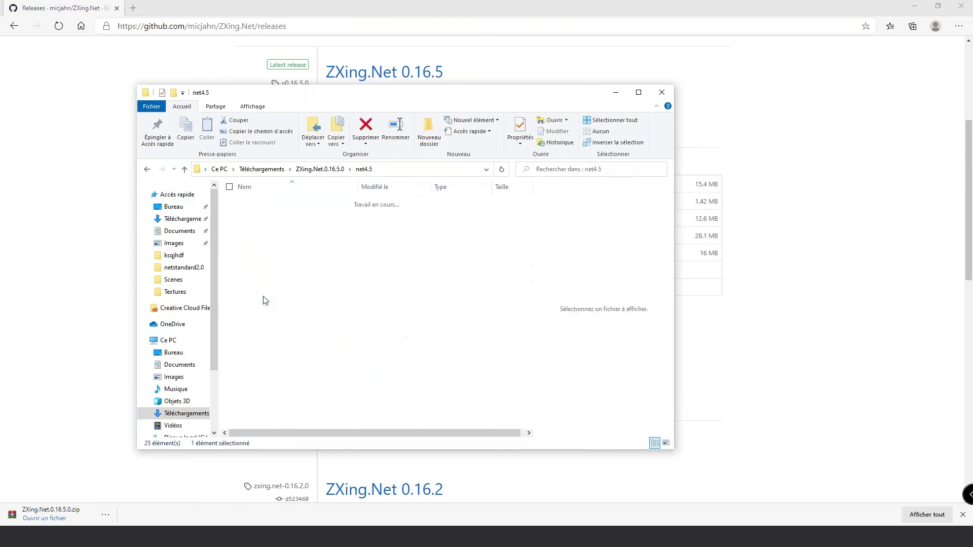
pyautogui.click(278, 205)
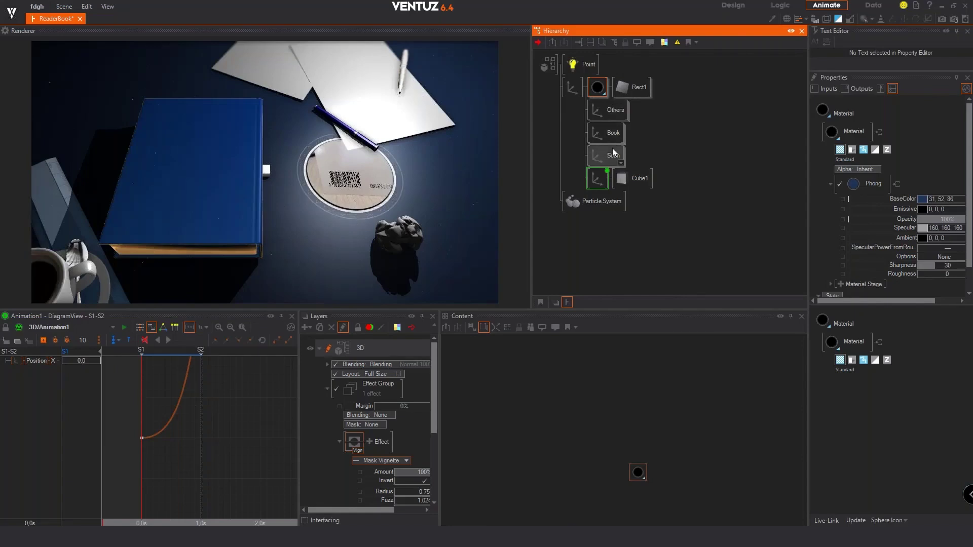
# Switch back to Ventuz and open the barcode script linked to the Circle1 material in Scan's LiveScan group.
pyautogui.click(612, 152)
pyautogui.click(738, 173)
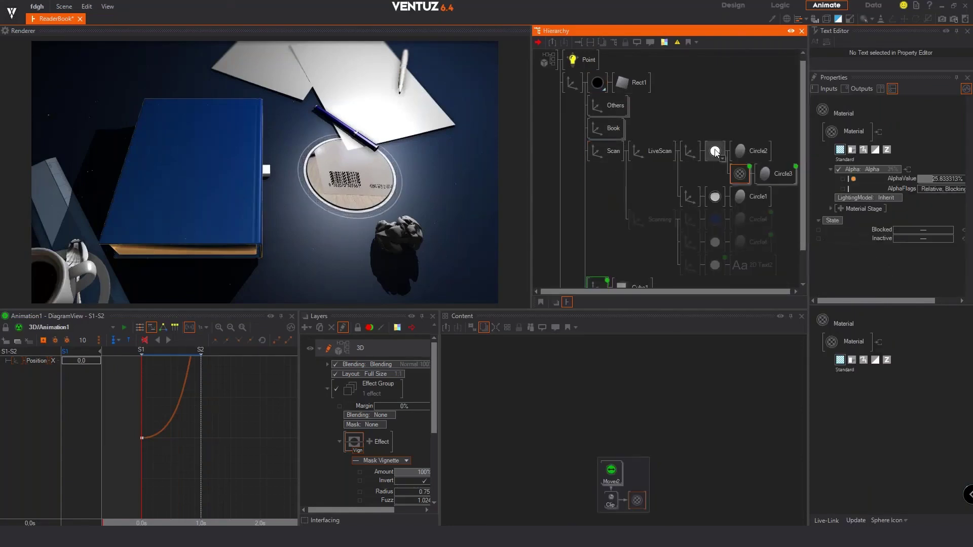
pyautogui.click(715, 152)
pyautogui.click(715, 197)
pyautogui.moveTo(619, 441); pyautogui.dragTo(773, 398, button='middle')
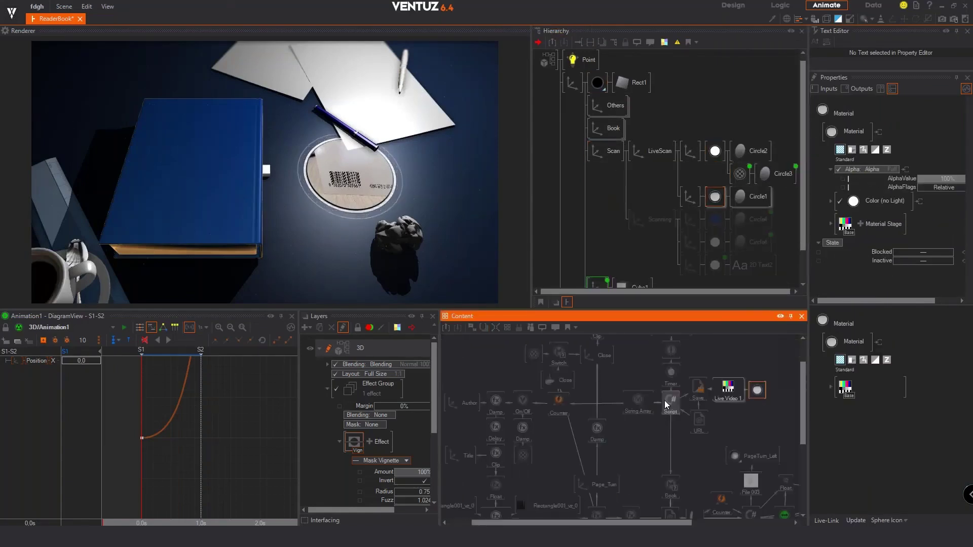
pyautogui.doubleClick(665, 400)
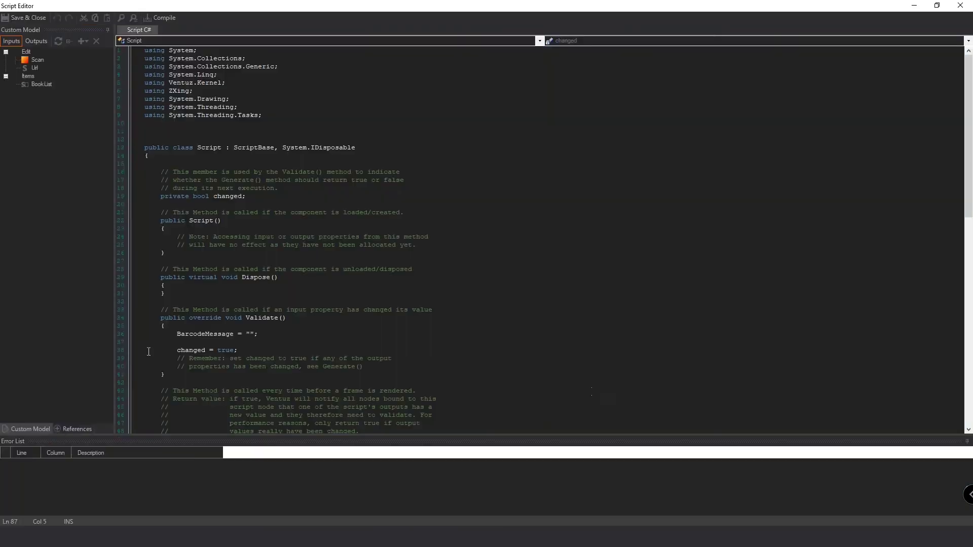
# Try to add zxing.dll from the downloaded net4.5 folder to the script's PAC assemblies, replacing the copy in the Scripts folder.
pyautogui.click(74, 429)
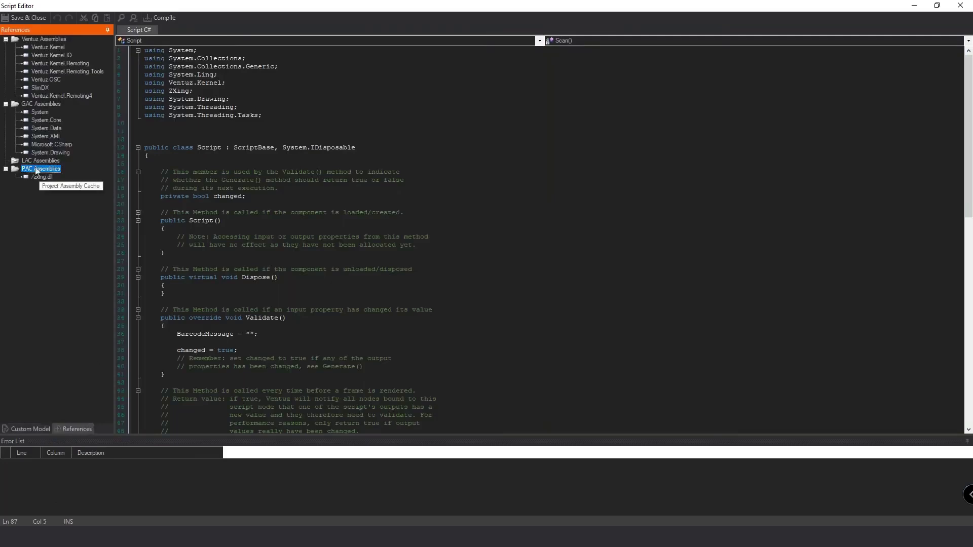
pyautogui.rightClick(83, 172)
pyautogui.click(147, 194)
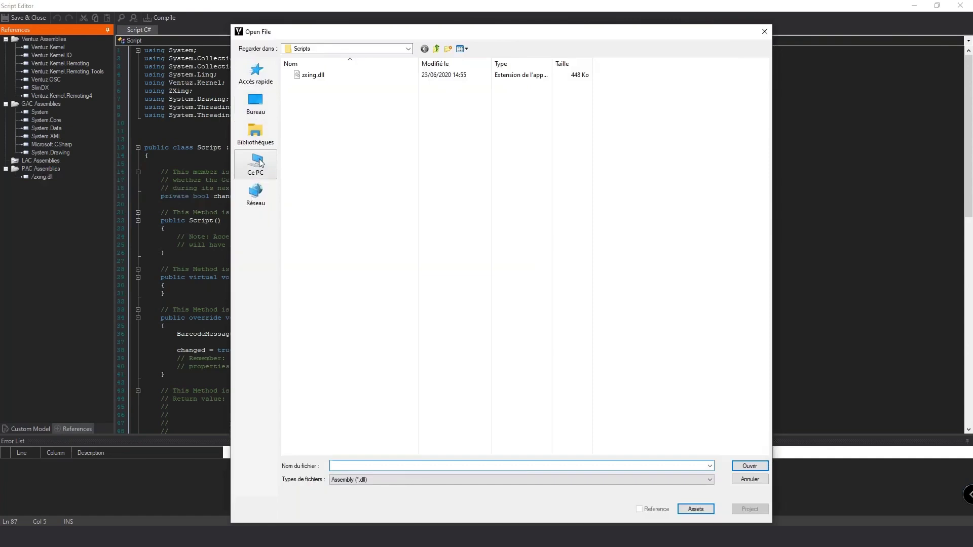
pyautogui.click(256, 163)
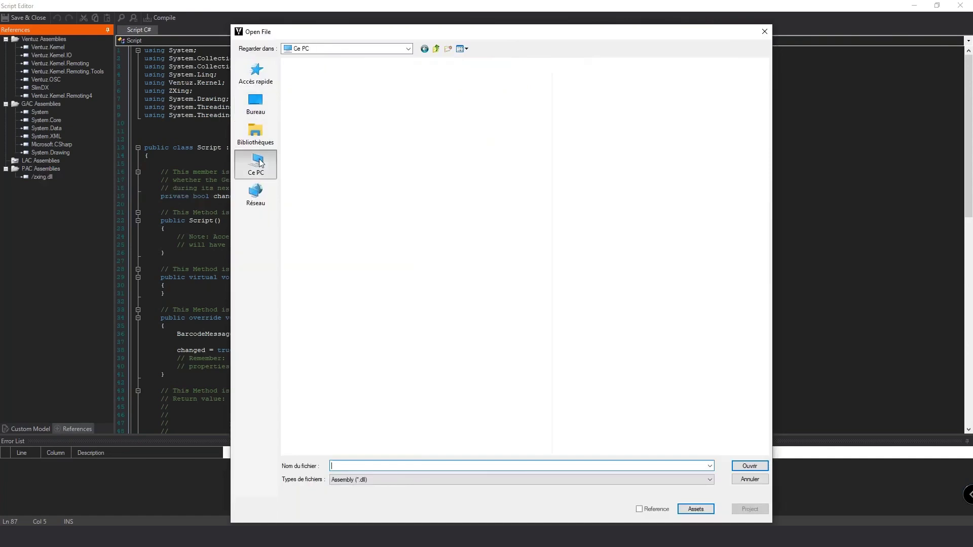
pyautogui.doubleClick(440, 118)
pyautogui.doubleClick(315, 84)
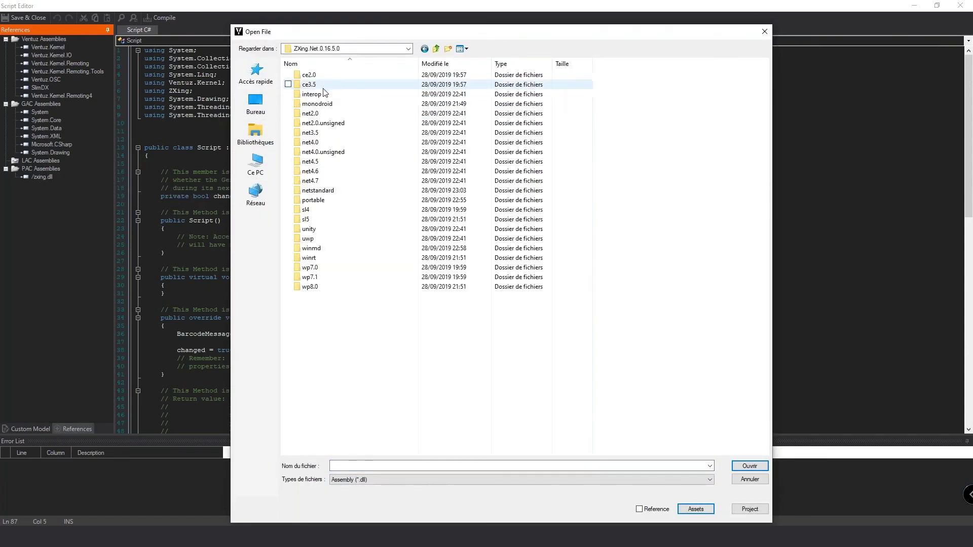
pyautogui.doubleClick(310, 161)
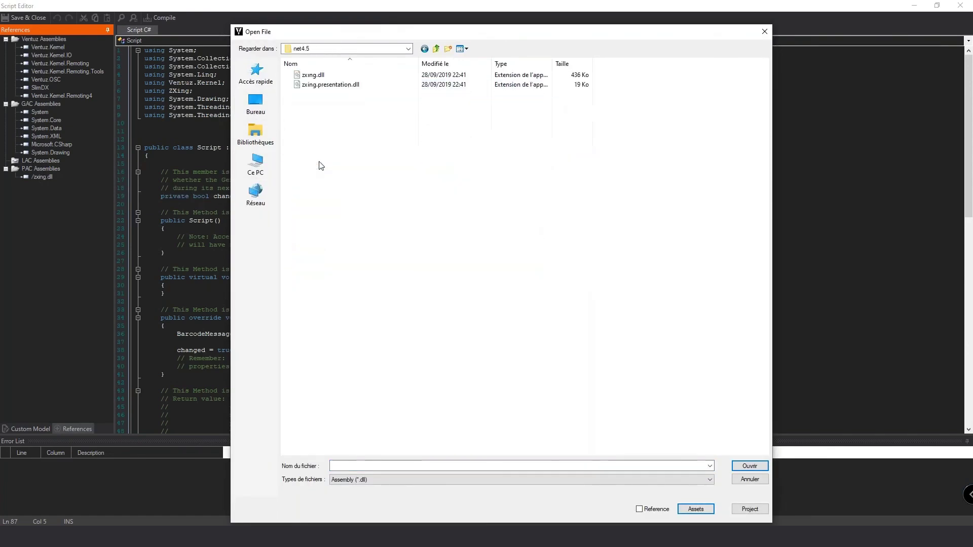
pyautogui.doubleClick(324, 76)
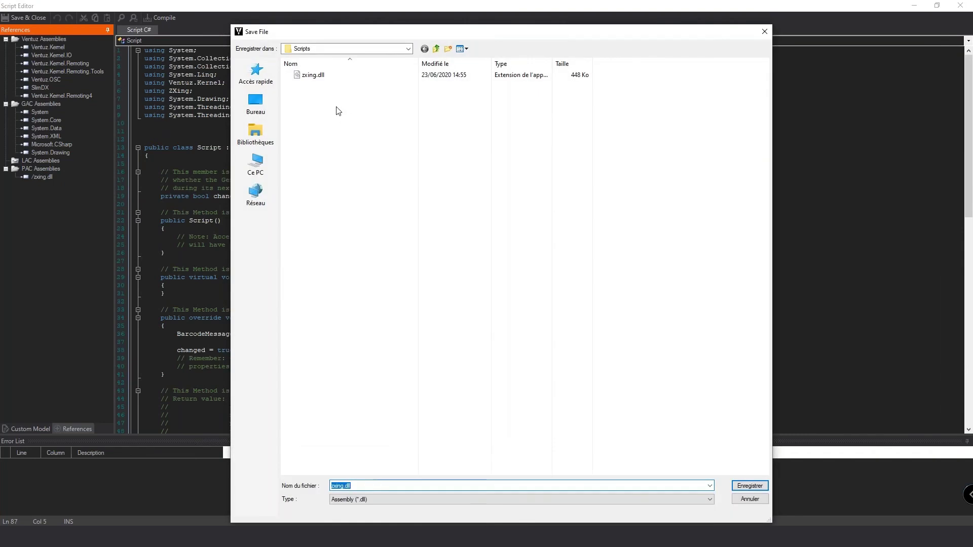
pyautogui.click(736, 484)
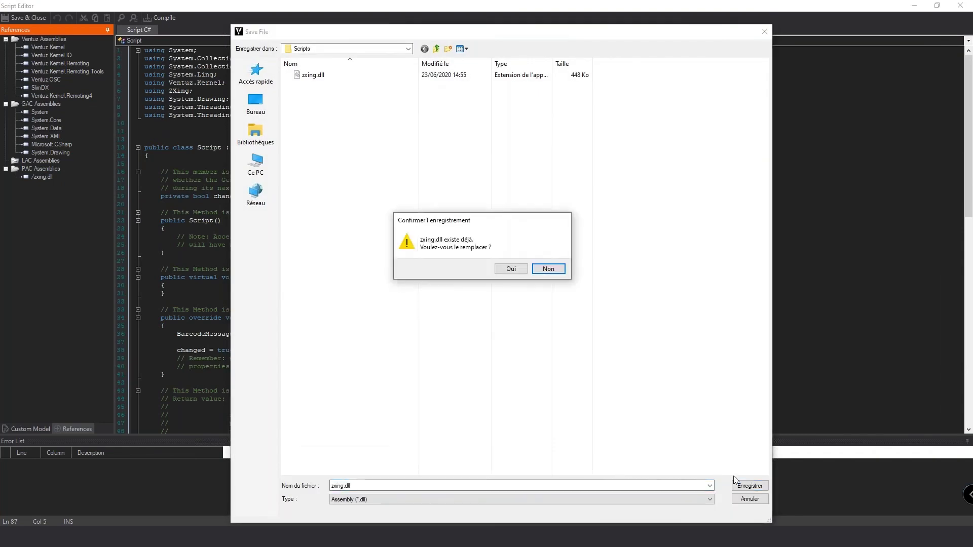
pyautogui.click(511, 269)
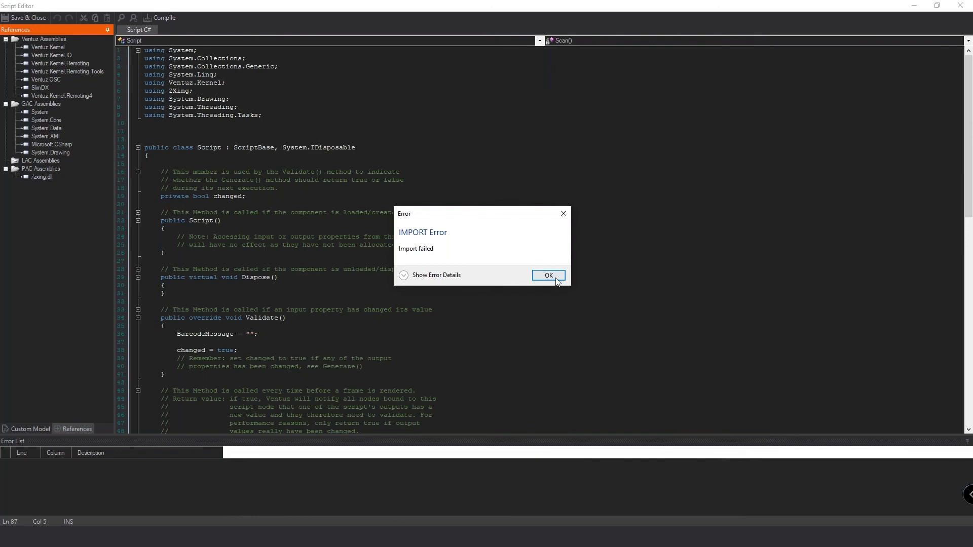
pyautogui.click(551, 276)
# Examine the script's using directives for ZXing and System.Threading.Tasks.
pyautogui.moveTo(191, 90); pyautogui.dragTo(169, 92)
pyautogui.click(181, 98)
pyautogui.click(333, 102)
pyautogui.click(202, 93)
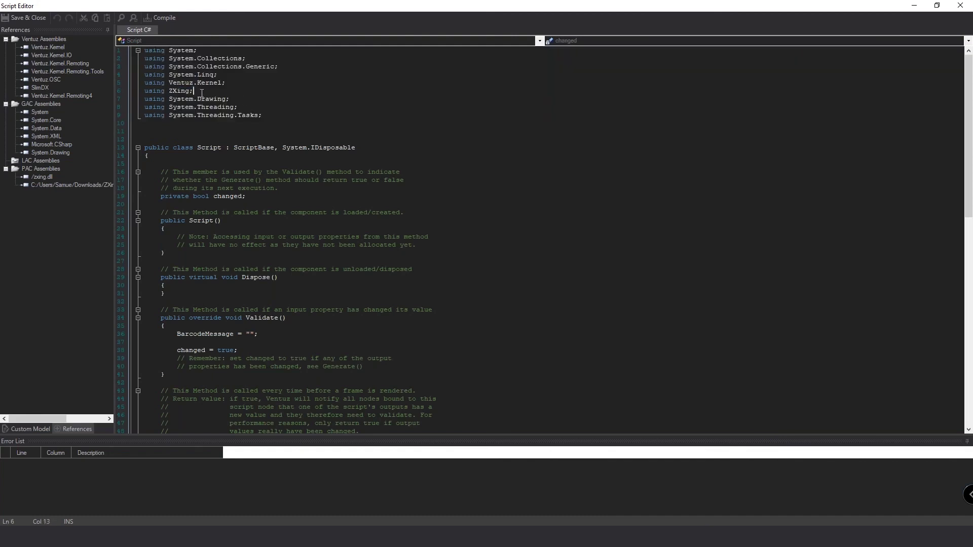
pyautogui.moveTo(307, 116); pyautogui.dragTo(144, 117)
pyautogui.click(261, 116)
# Examine the Scan method's Task.Delay and Bitmap lines together with the System.Drawing using directive.
pyautogui.click(351, 188)
pyautogui.scroll(-16, 352, 187)
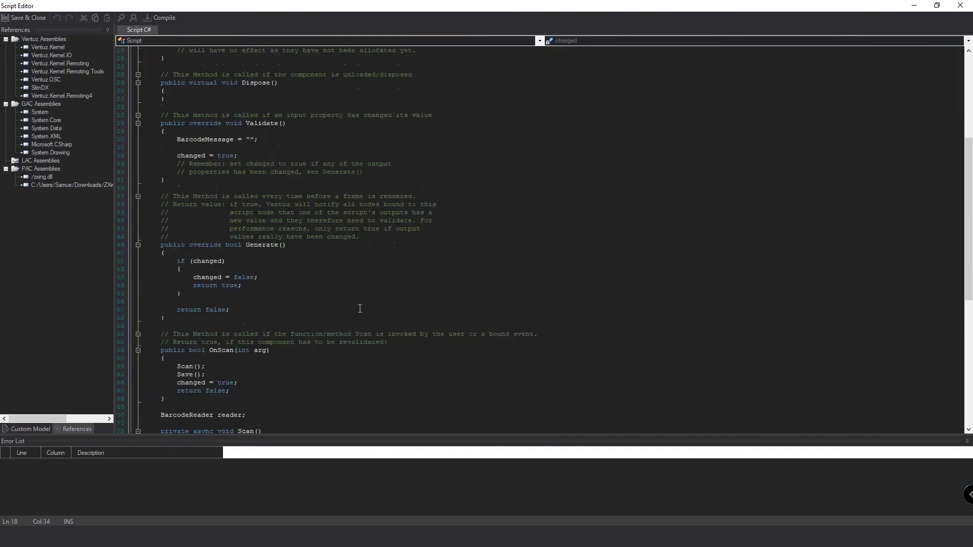
pyautogui.doubleClick(247, 267)
pyautogui.scroll(16, 312, 261)
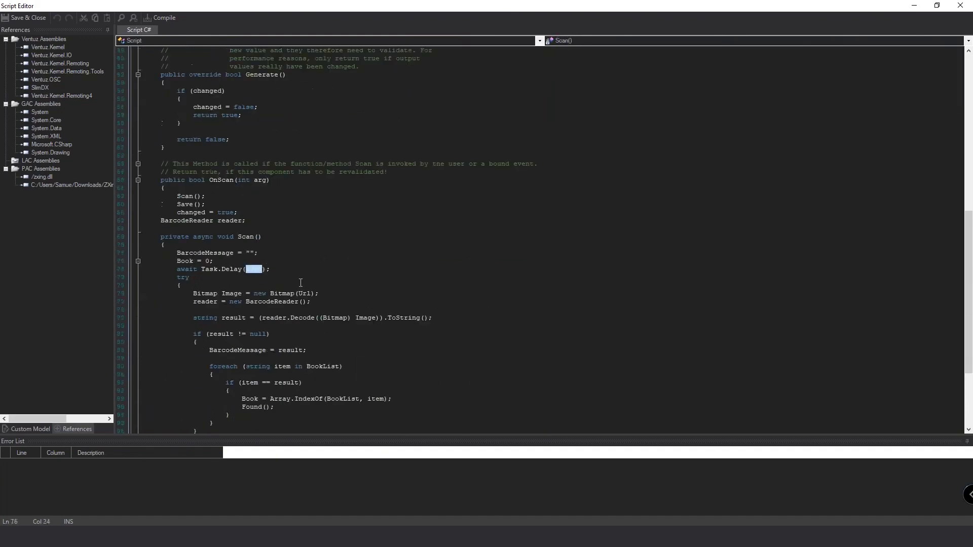
pyautogui.scroll(-19, 456, 305)
pyautogui.scroll(12, 359, 330)
pyautogui.scroll(-9, 291, 403)
pyautogui.moveTo(193, 366); pyautogui.dragTo(317, 366)
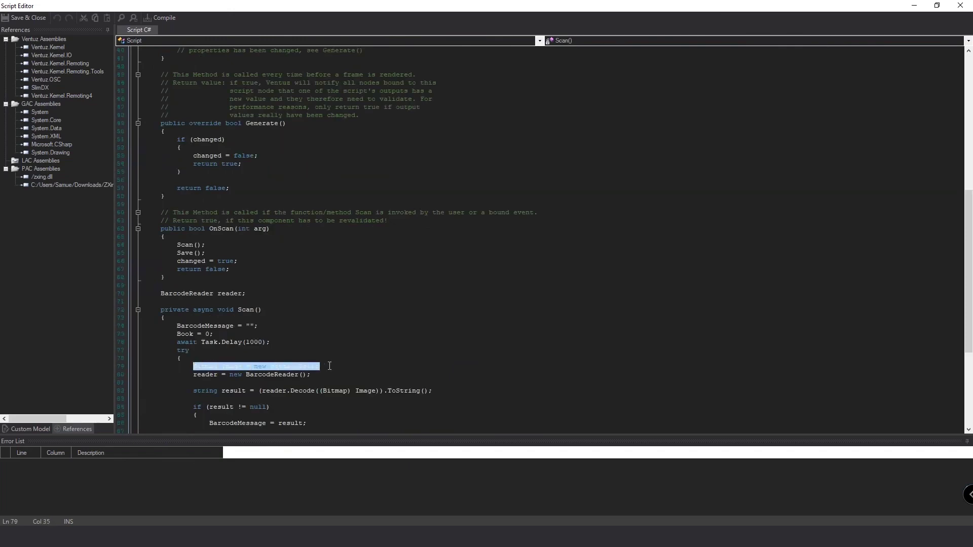
pyautogui.scroll(16, 311, 203)
pyautogui.moveTo(230, 99); pyautogui.dragTo(145, 99)
pyautogui.click(265, 104)
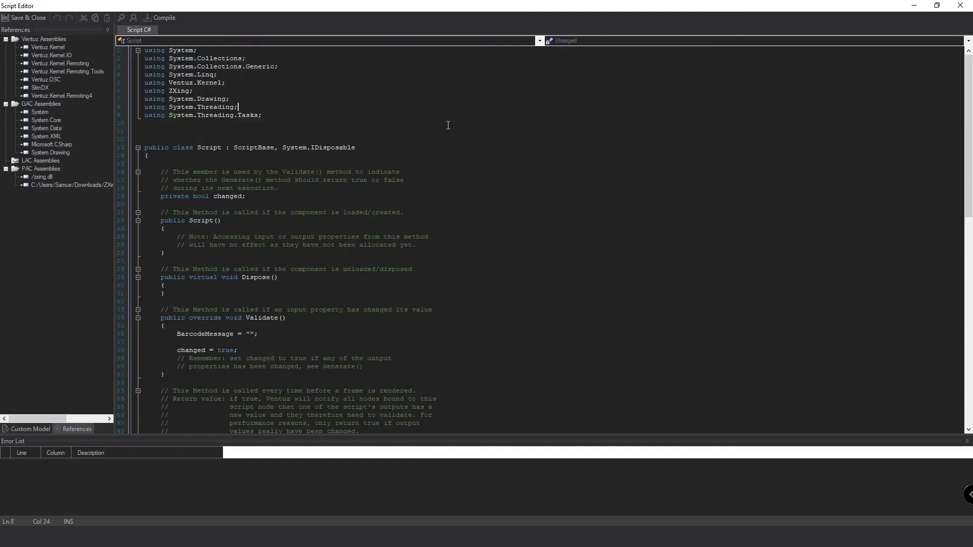
# Look up System.Drawing version 4.0.0.0 in the Global Assembly Cache list without adding it.
pyautogui.rightClick(50, 104)
pyautogui.click(72, 106)
pyautogui.moveTo(597, 186)
pyautogui.mouseDown()
pyautogui.moveTo(600, 311)
pyautogui.moveTo(600, 248)
pyautogui.moveTo(597, 265)
pyautogui.mouseUp()
pyautogui.click(440, 280)
pyautogui.click(446, 272)
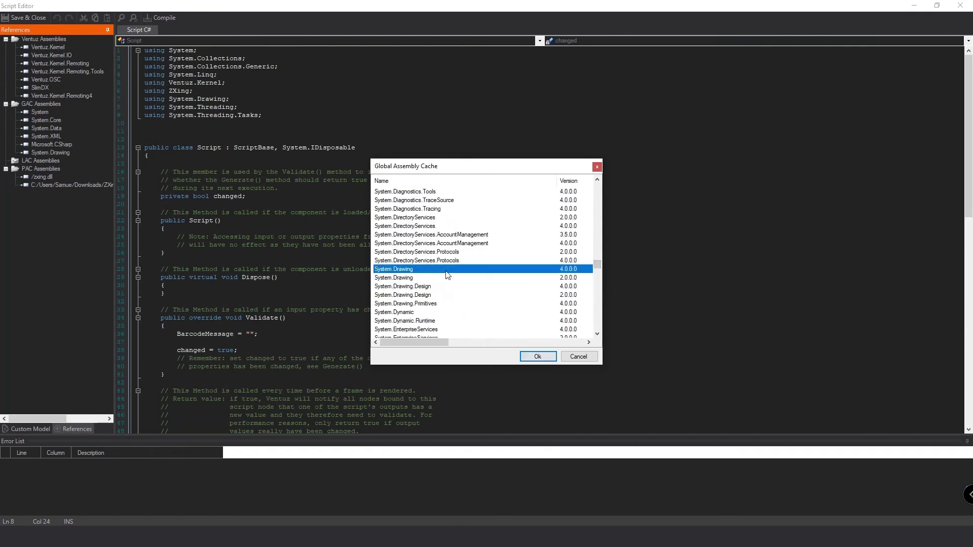
pyautogui.click(579, 357)
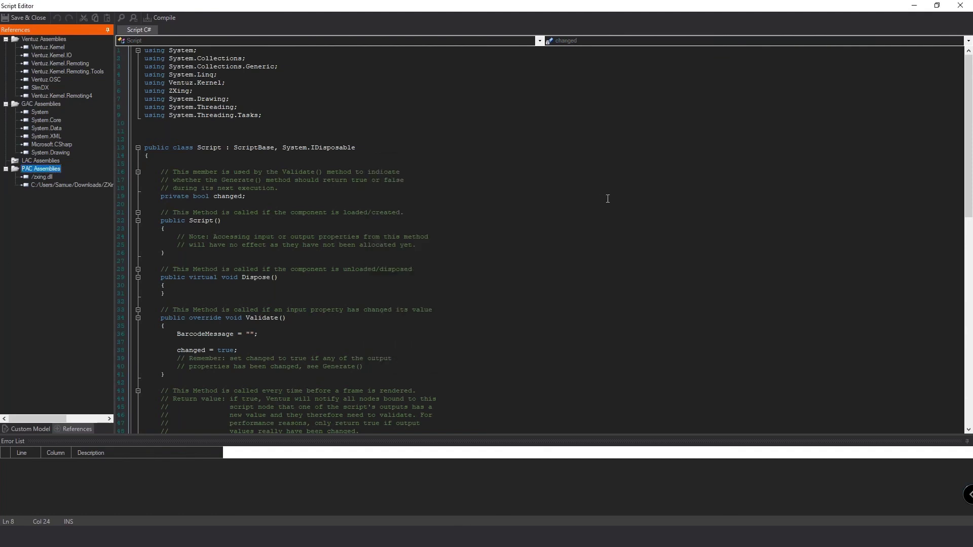
# Close the Script Editor without saving the changes, and enlarge the Renderer view.
pyautogui.click(960, 5)
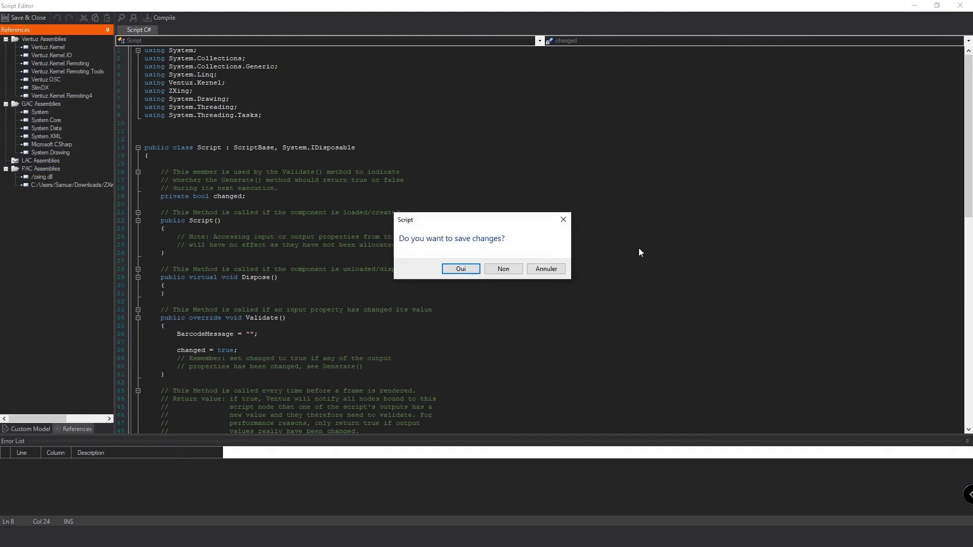
pyautogui.click(503, 268)
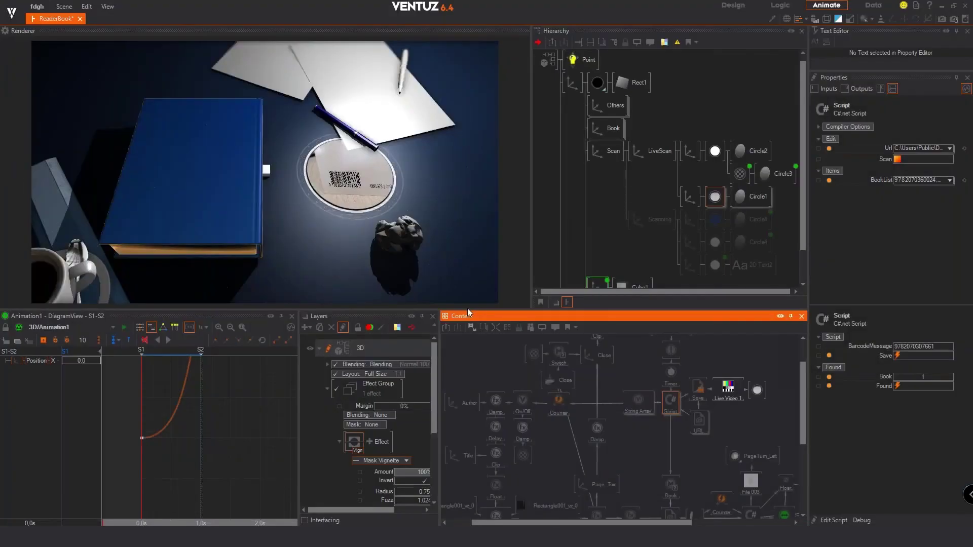
pyautogui.moveTo(464, 309); pyautogui.dragTo(463, 341)
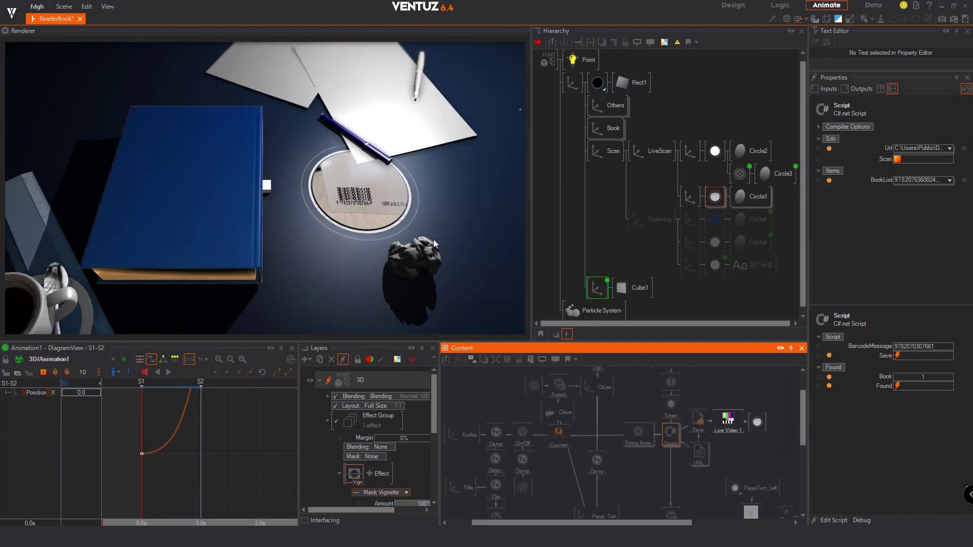